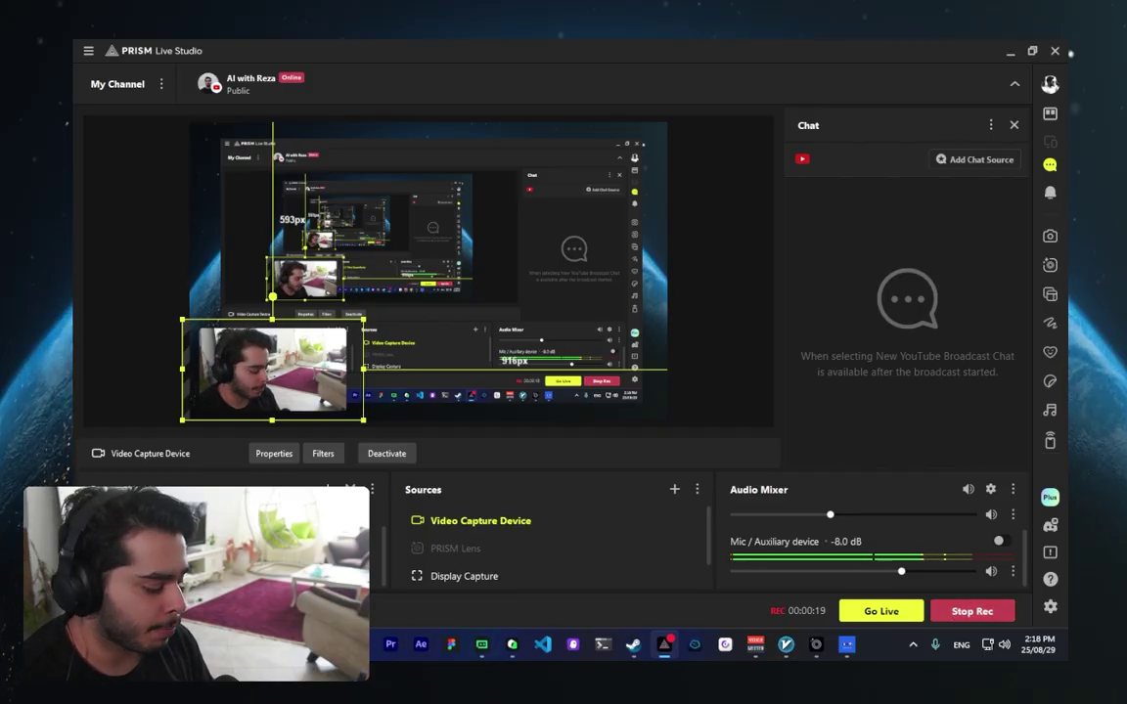
# - Switch to the browser with Google AI Studio and run the prompt "a close shot of nike"
pyautogui.click(725, 643)
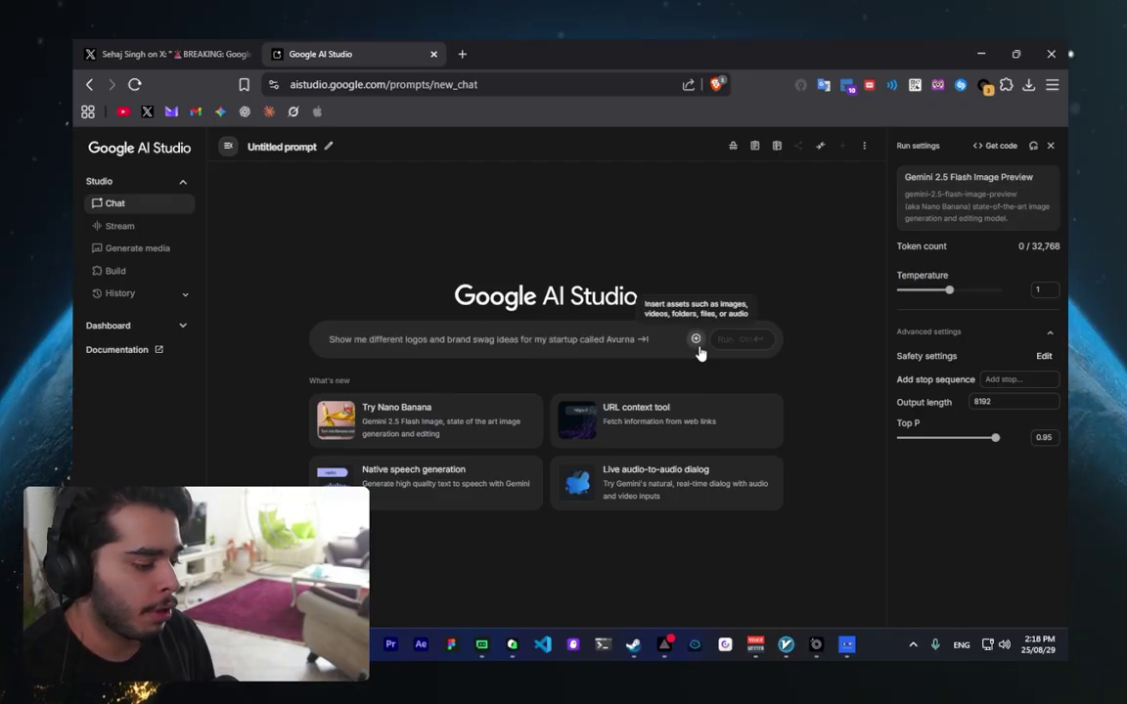
pyautogui.click(542, 328)
pyautogui.write('a clos')
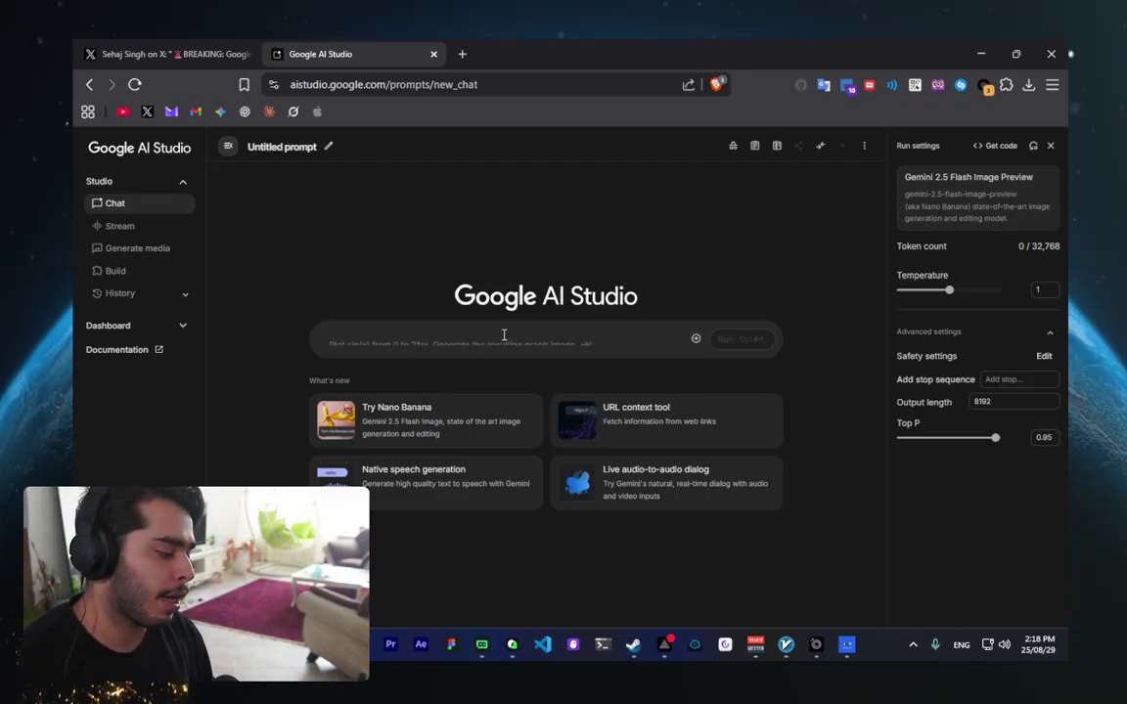
pyautogui.write('e shot')
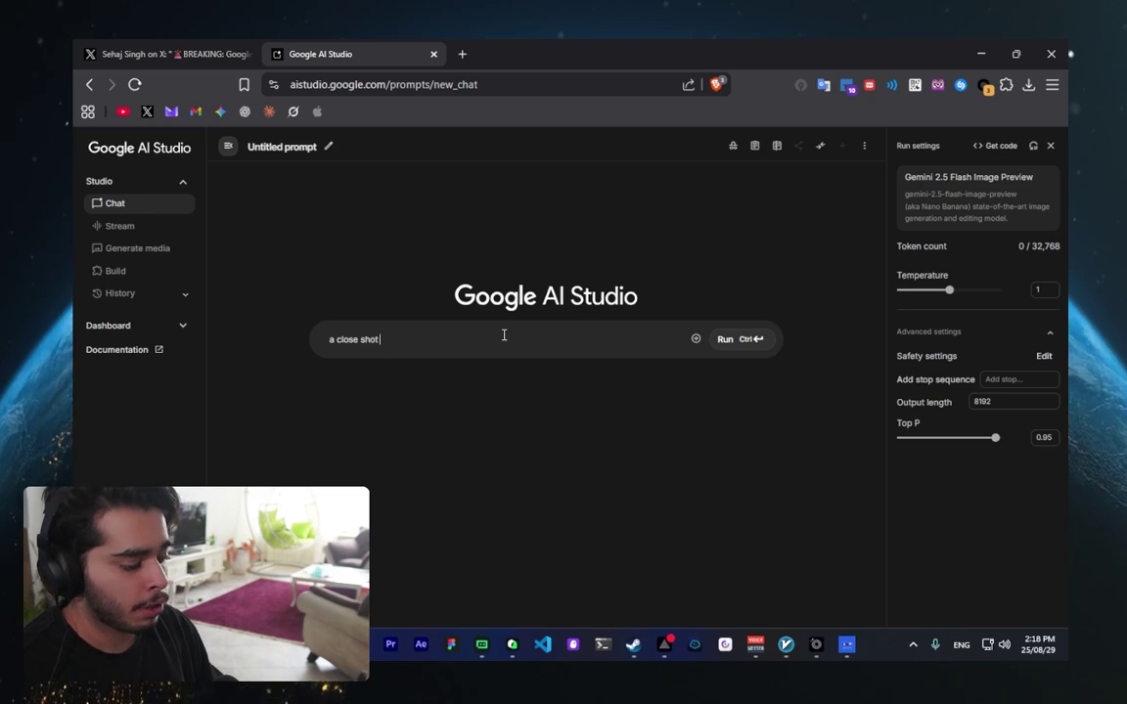
pyautogui.write(' of nike')
pyautogui.hotkey('ctrl', 'Return')
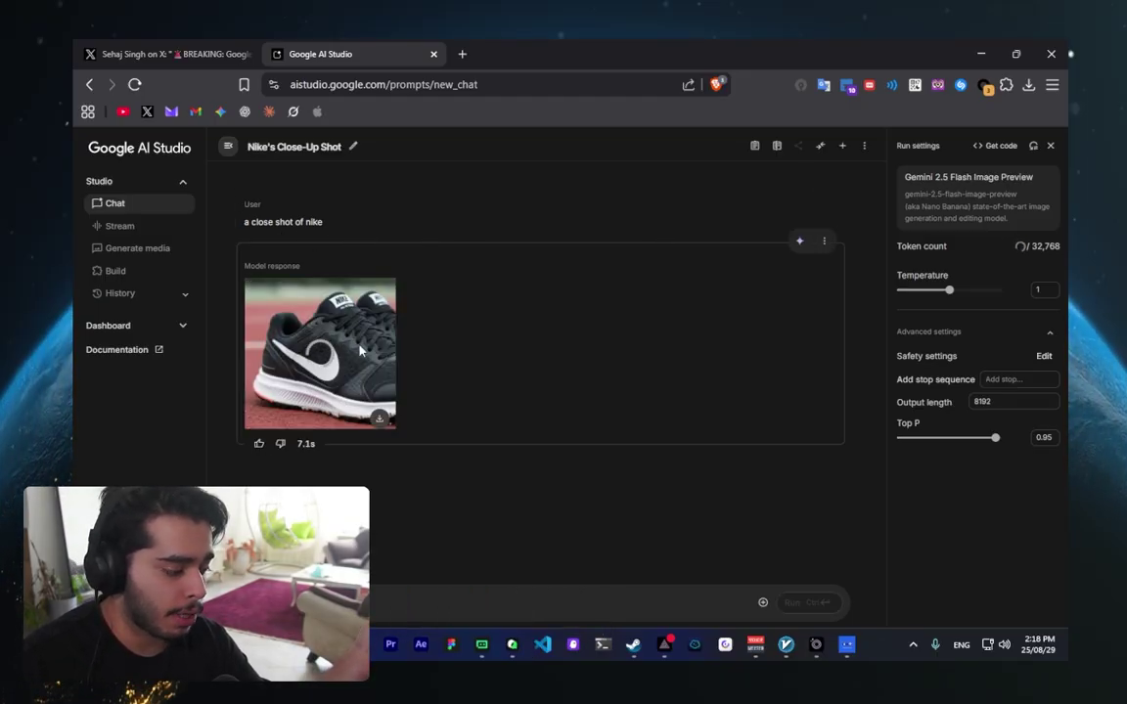
# - Enlarge the generated Nike shoe image, examine its logo, tongue label and sole, and close the preview
pyautogui.click(379, 416)
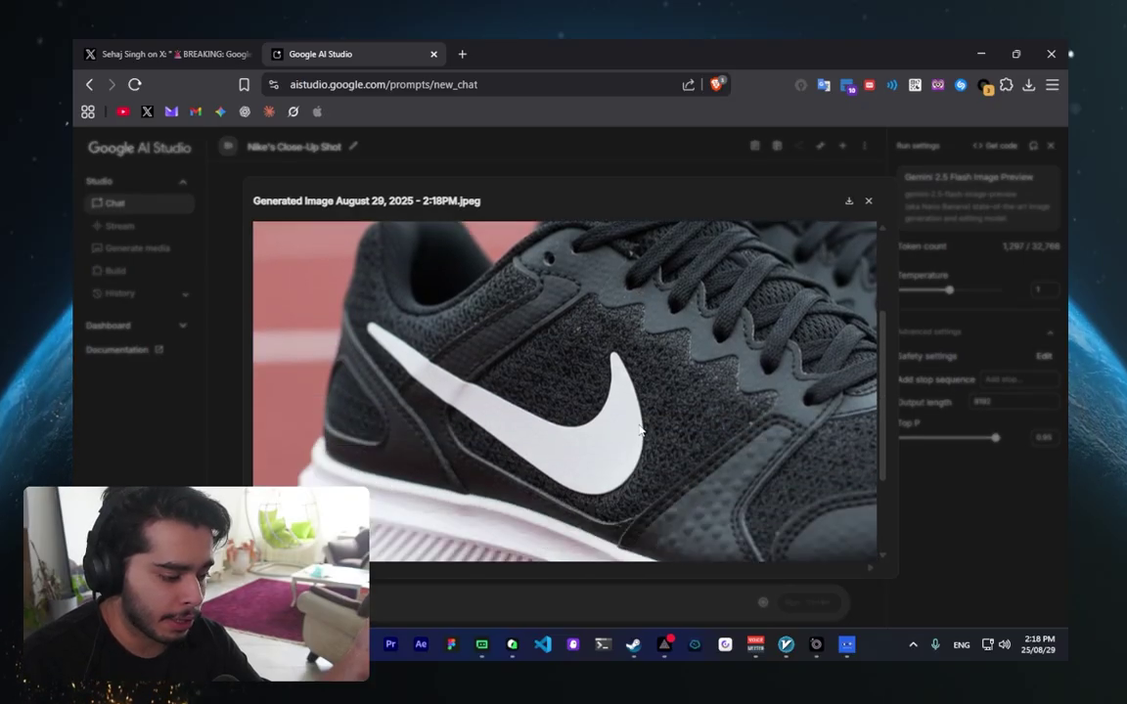
pyautogui.scroll(-3, 636, 428)
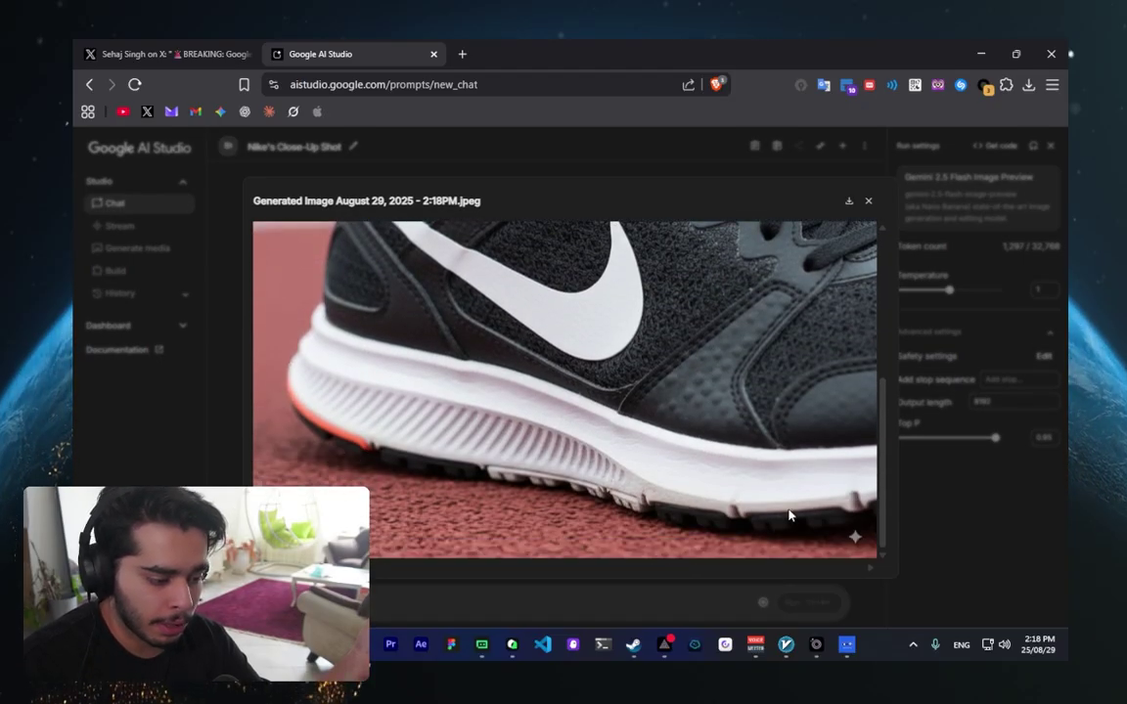
pyautogui.scroll(5, 682, 438)
pyautogui.scroll(2, 690, 371)
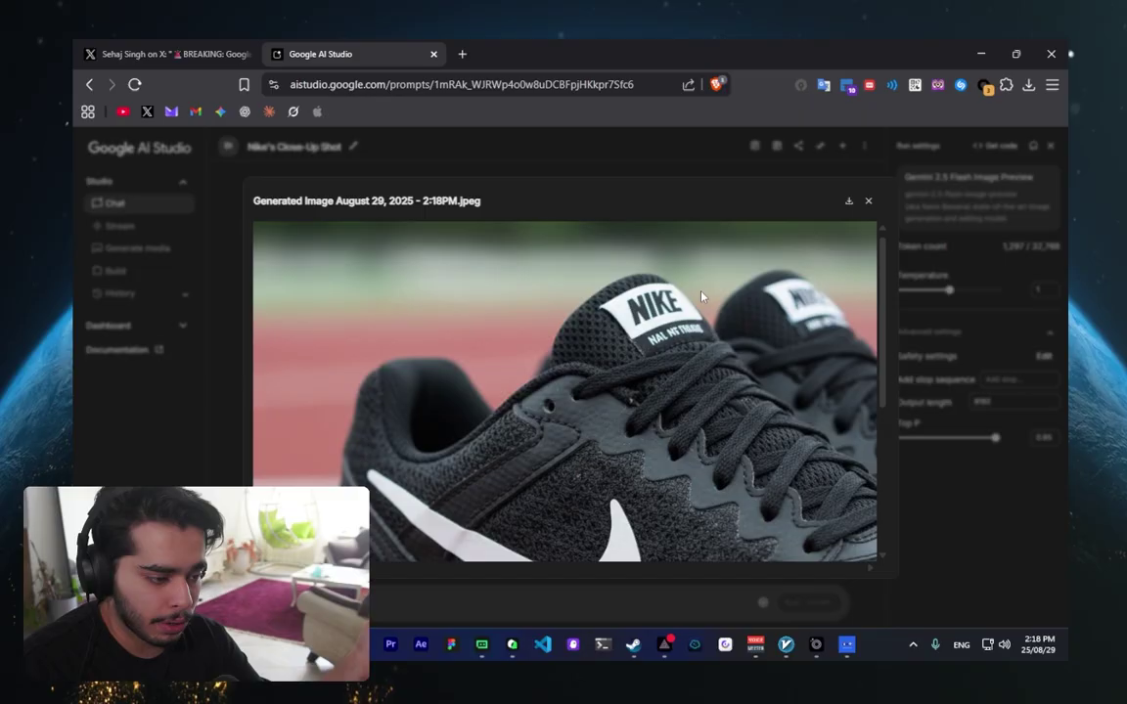
pyautogui.click(867, 200)
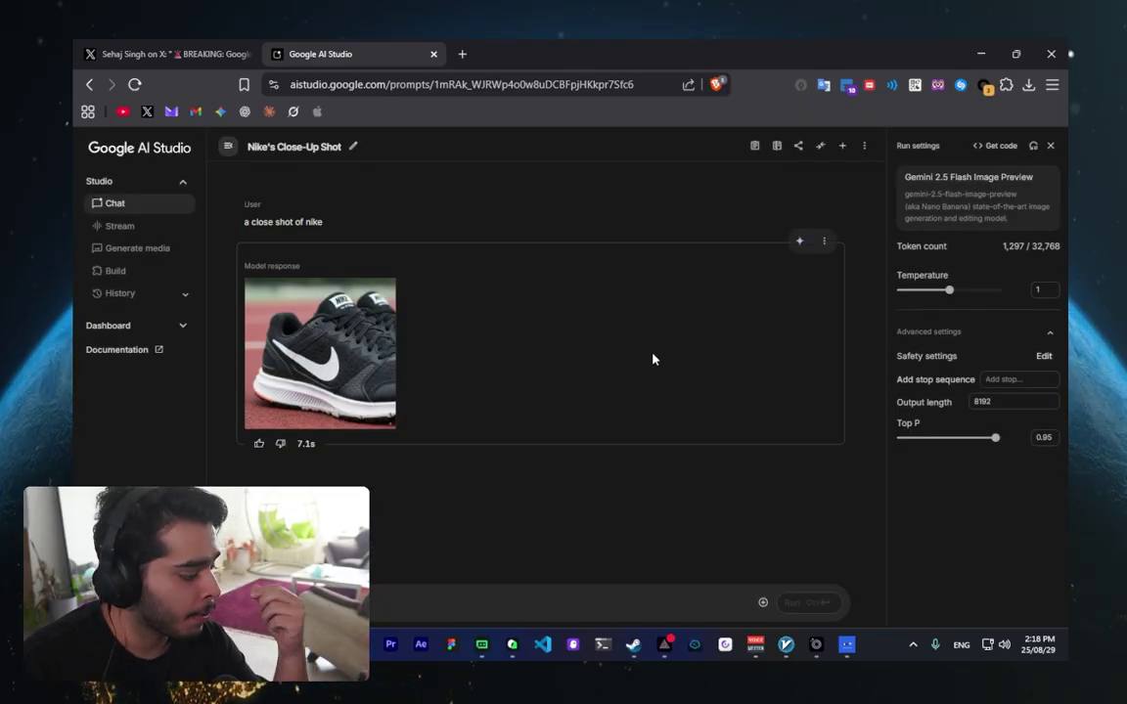
# - Upload an empty-room image from the Downloads folder as a prompt attachment
pyautogui.click(763, 603)
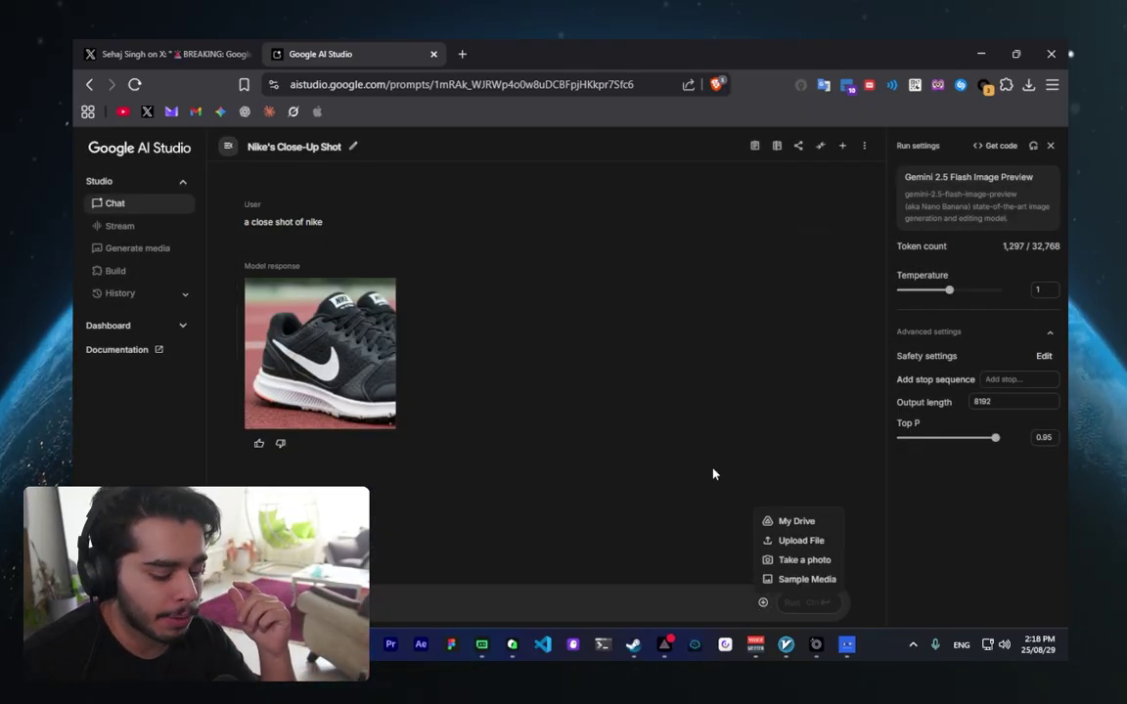
pyautogui.click(797, 540)
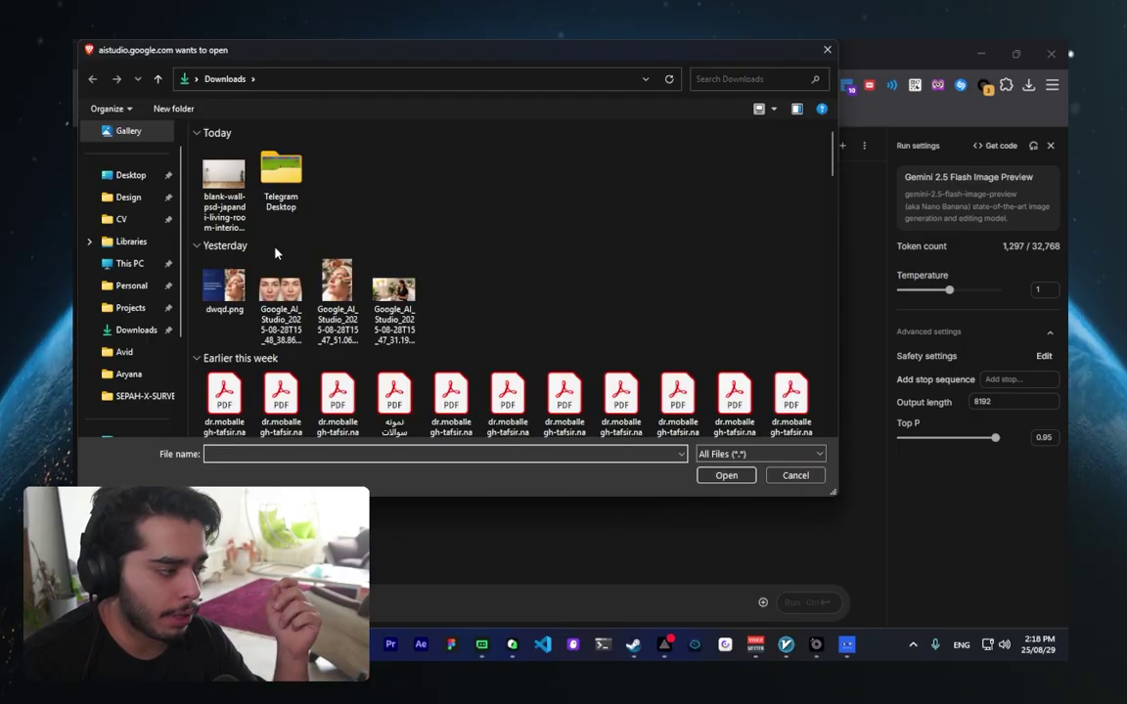
pyautogui.doubleClick(221, 141)
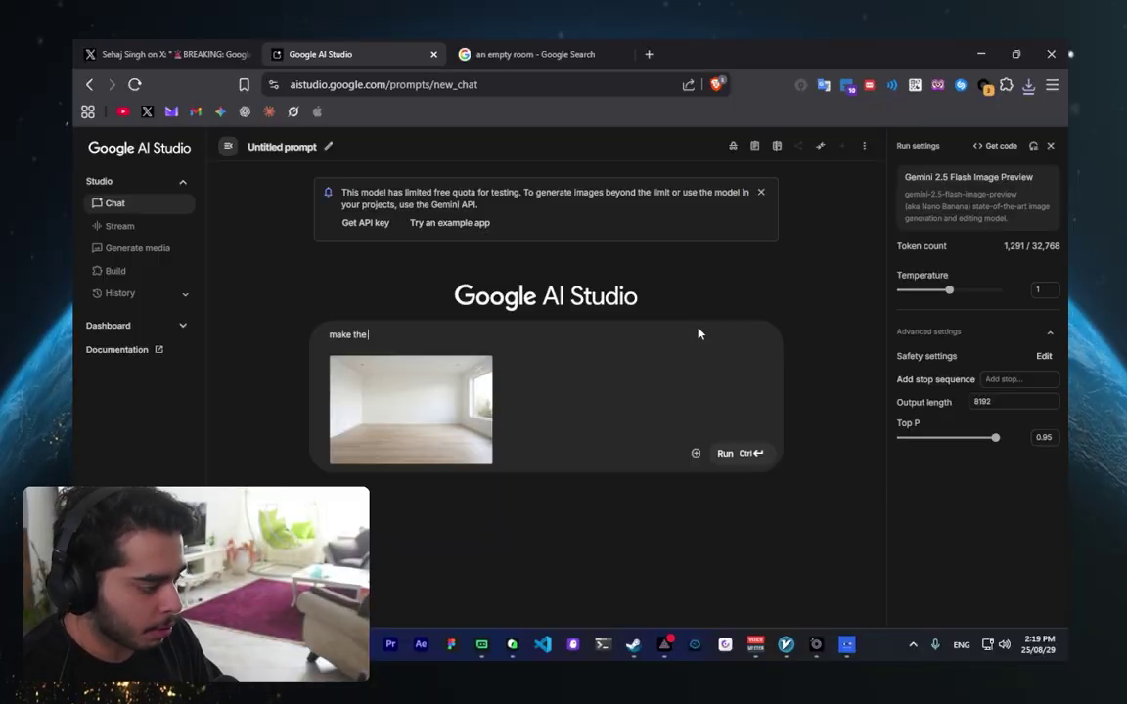
# - Write the prompt "make the wall green color" for the attached empty-room image and run it
pyautogui.press('BackSpace')
pyautogui.press('BackSpace')
pyautogui.press('BackSpace')
pyautogui.press('BackSpace')
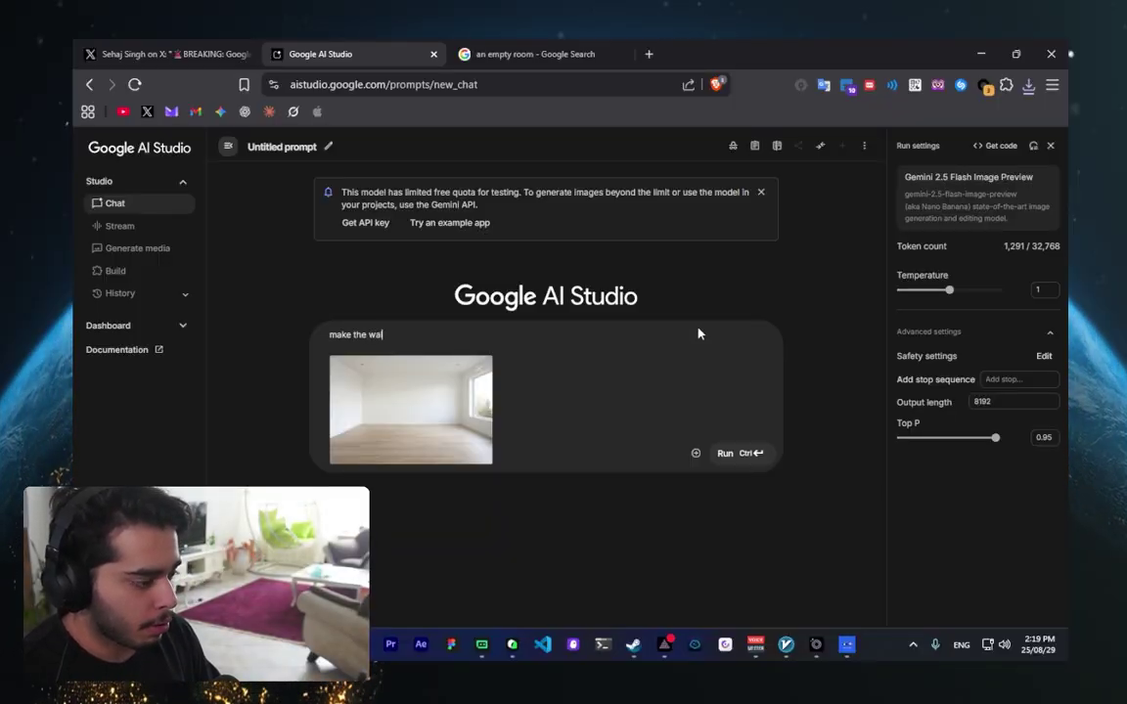
pyautogui.press('BackSpace')
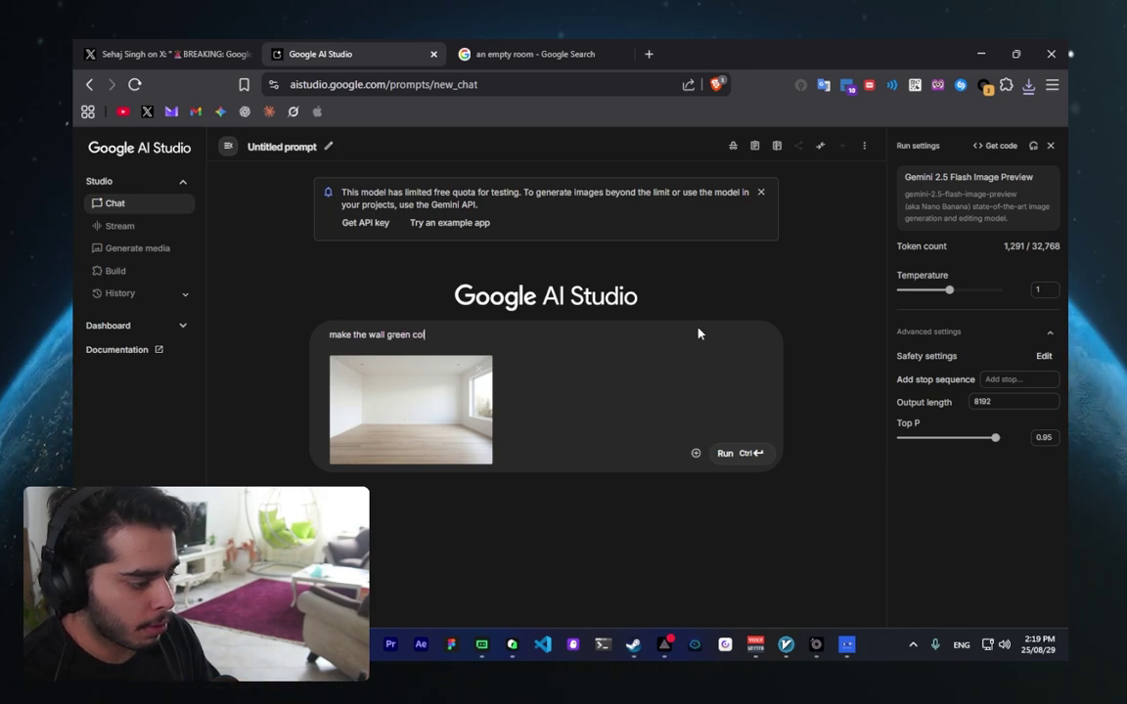
pyautogui.press('Return')
pyautogui.hotkey('ctrl', 'Return')
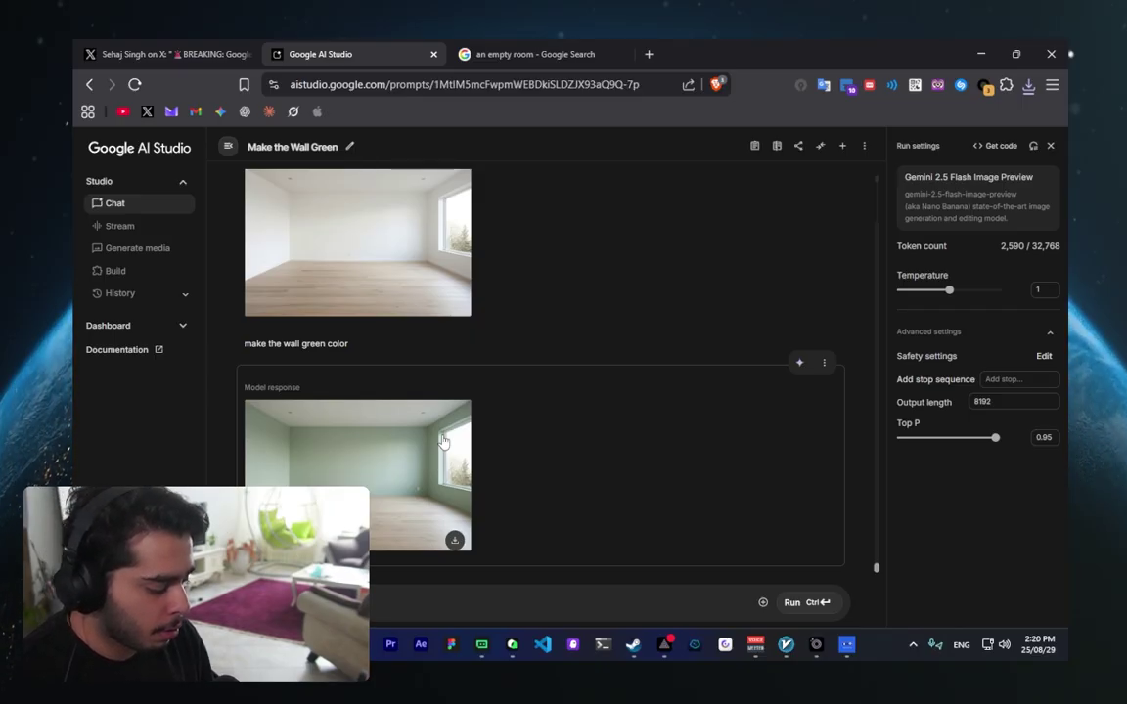
# - Run the follow-up "add some plants" and compare the green-wall result with the original room photo in the enlarged previews
pyautogui.scroll(-2, 442, 441)
pyautogui.click(314, 344)
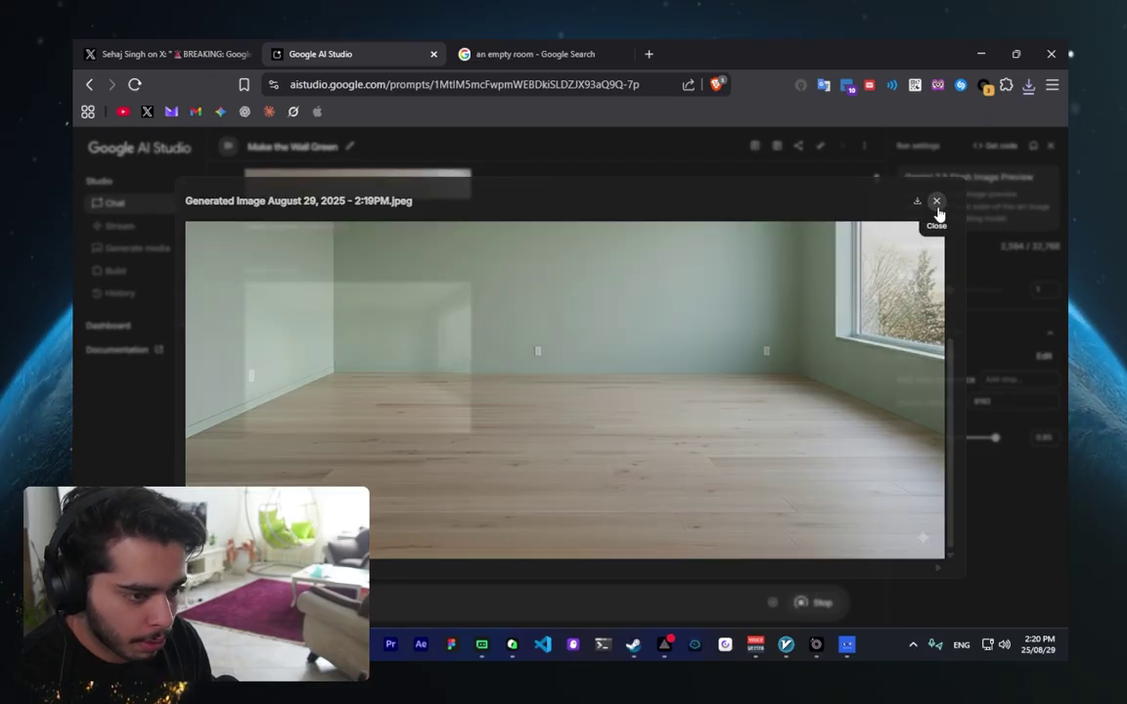
pyautogui.click(936, 200)
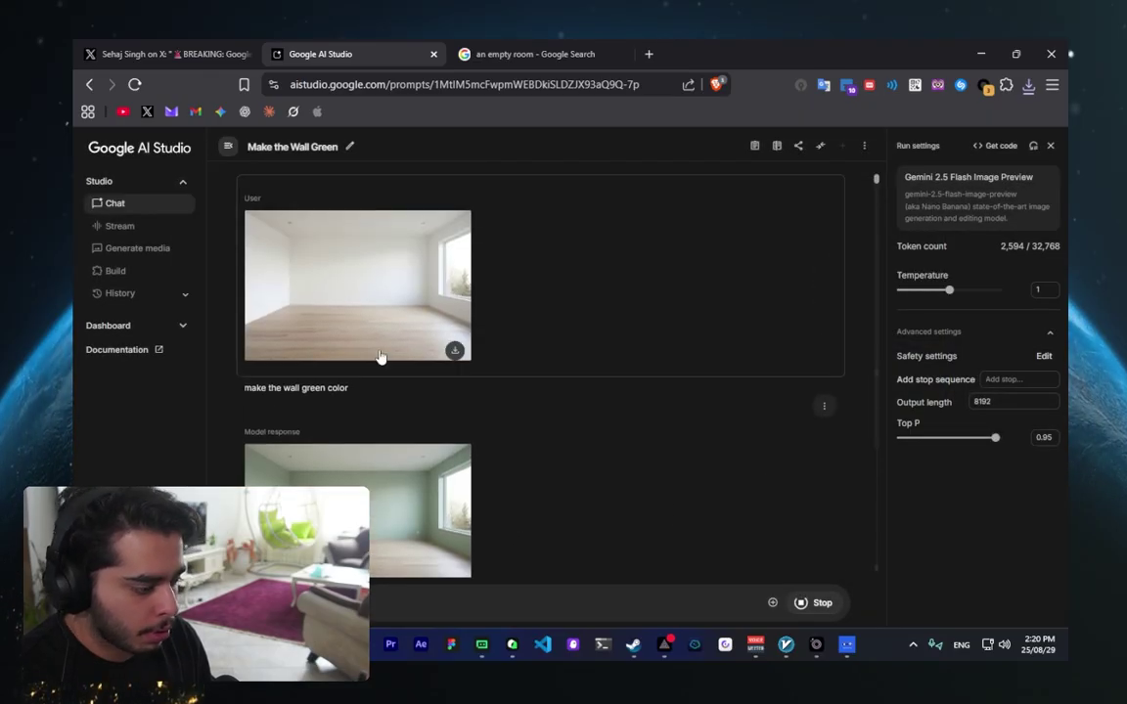
pyautogui.click(357, 270)
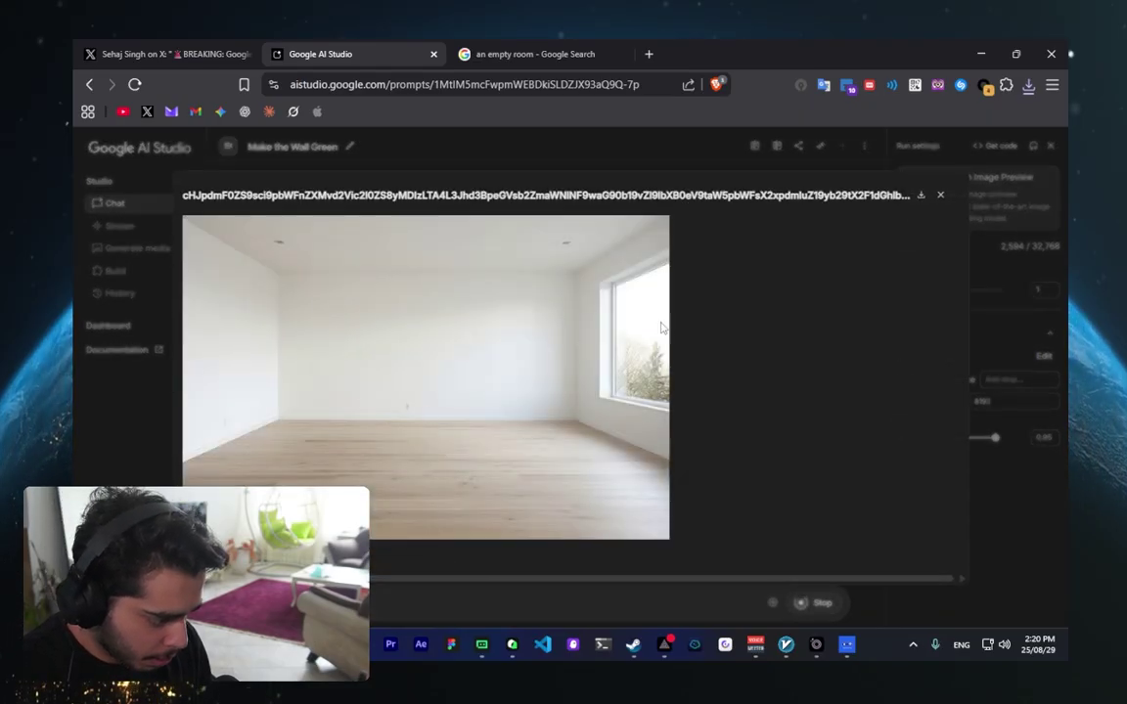
pyautogui.click(940, 195)
pyautogui.scroll(-1, 532, 372)
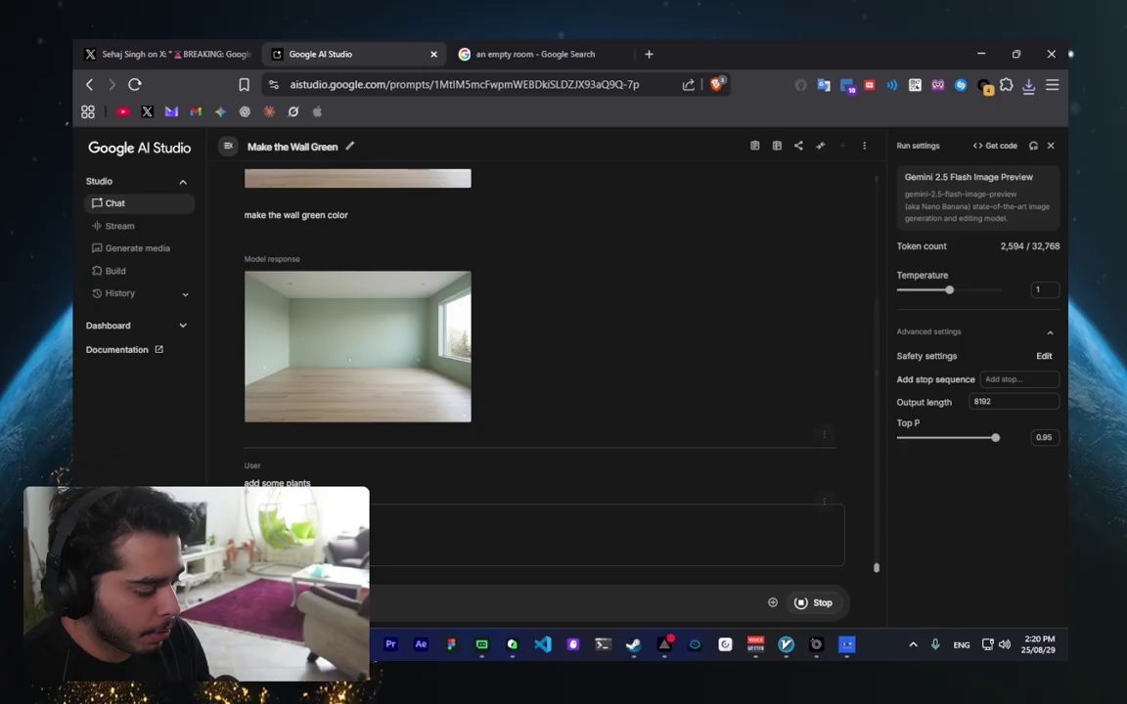
# - Close the empty-room search tab and run the prompt "add a sofa in green color and persian rug in red color"
pyautogui.middleClick(576, 56)
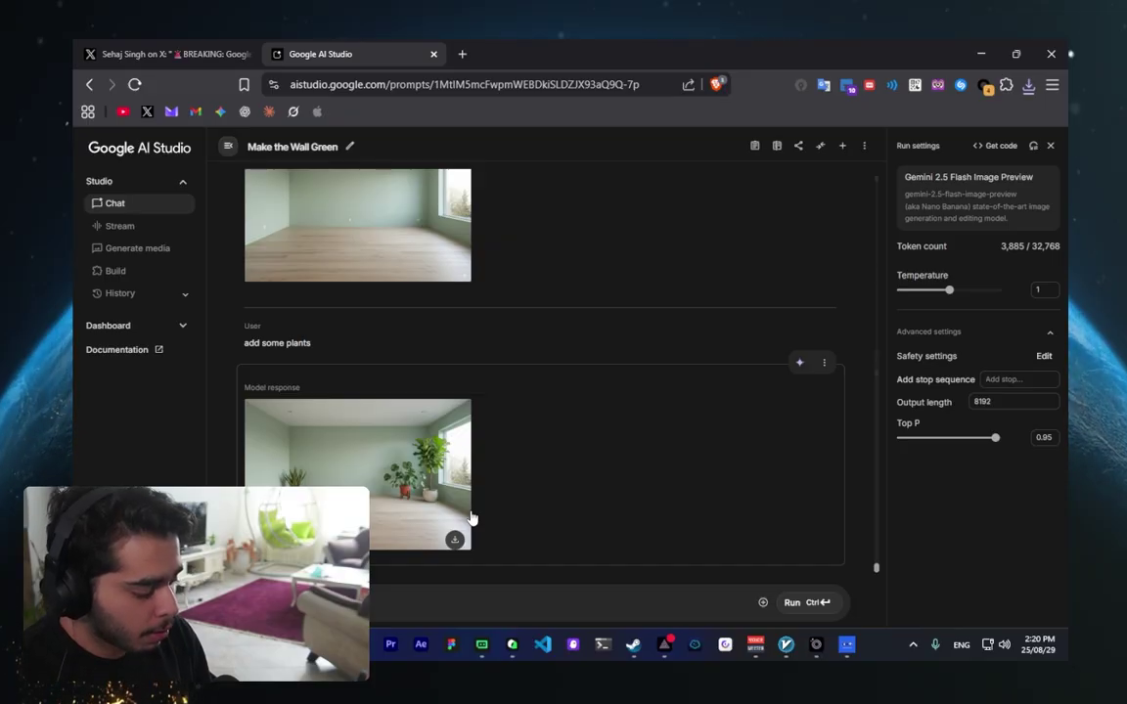
pyautogui.write('rug')
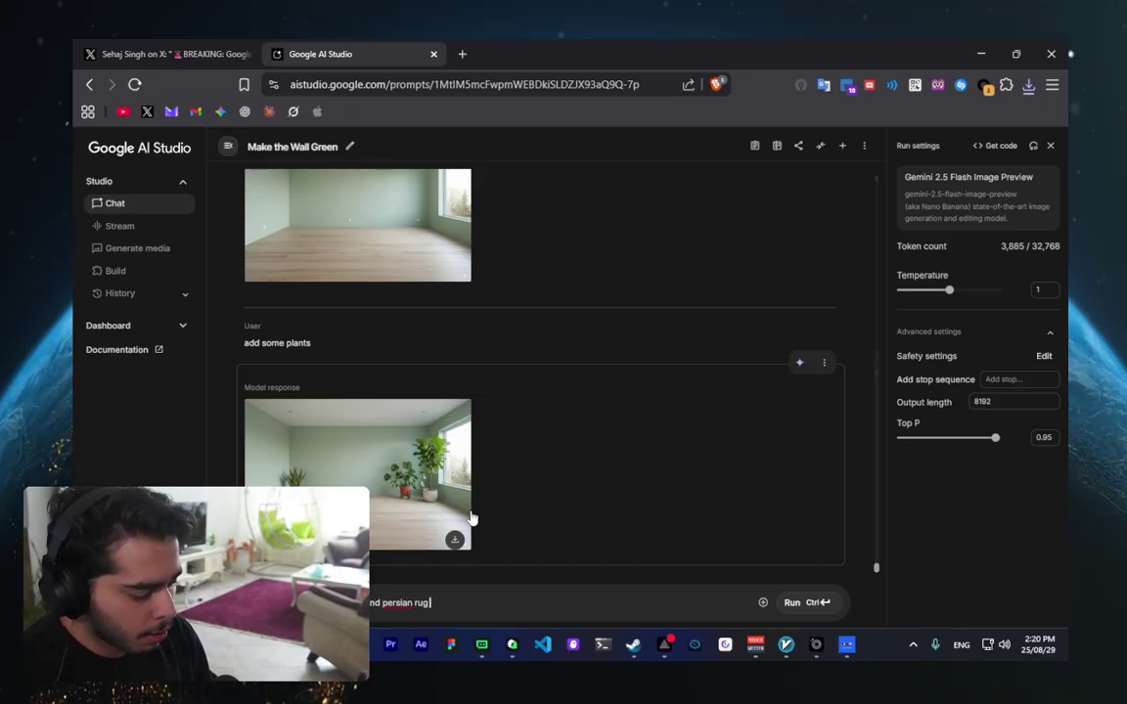
pyautogui.write(' in red color')
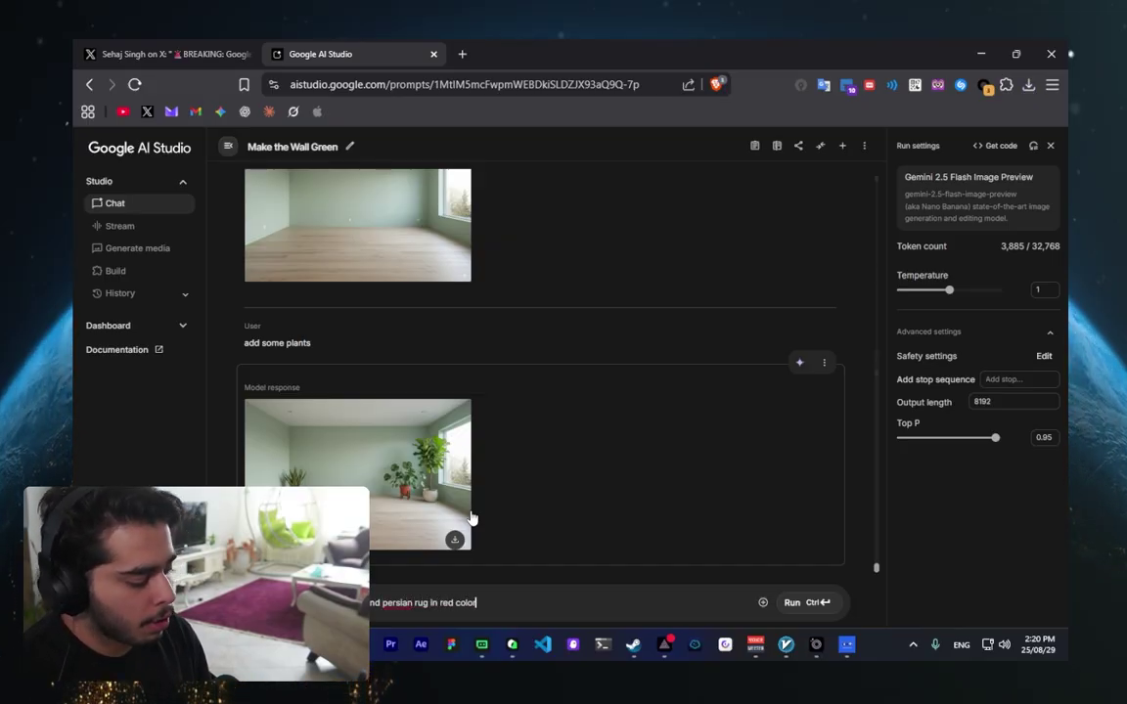
pyautogui.hotkey('ctrl', 'Return')
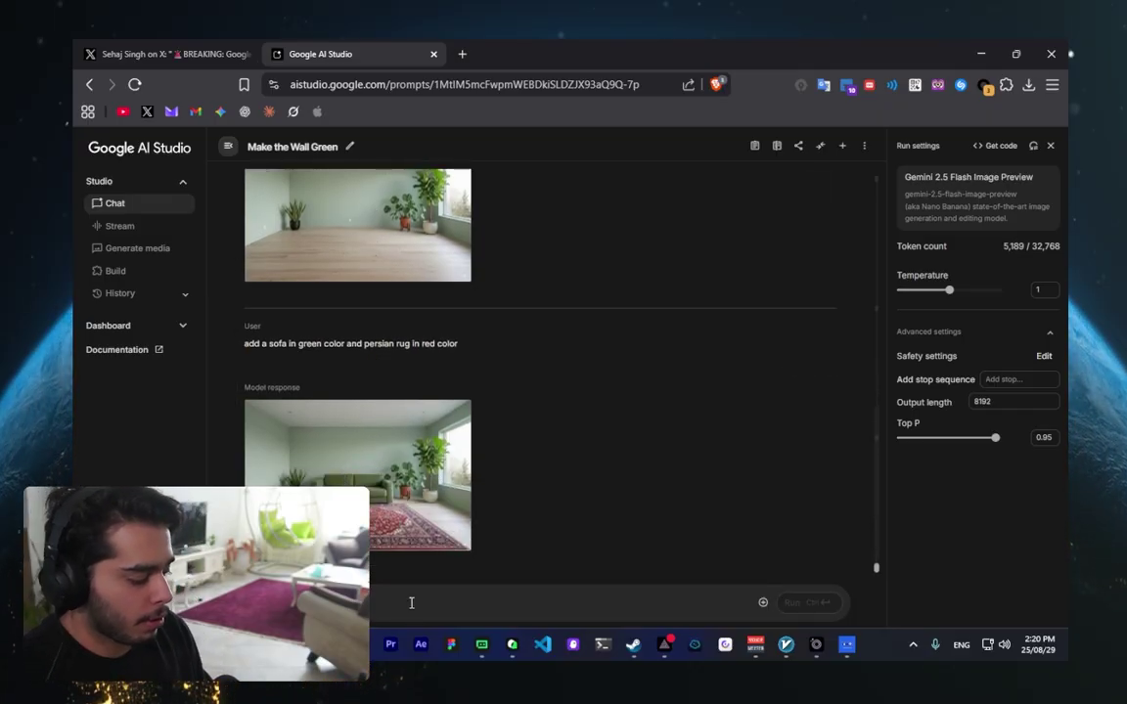
# - Check the sofa-and-rug image enlarged, and run the prompt "make the rug smaller and library on left close to wall"
pyautogui.click(410, 450)
pyautogui.press('Escape')
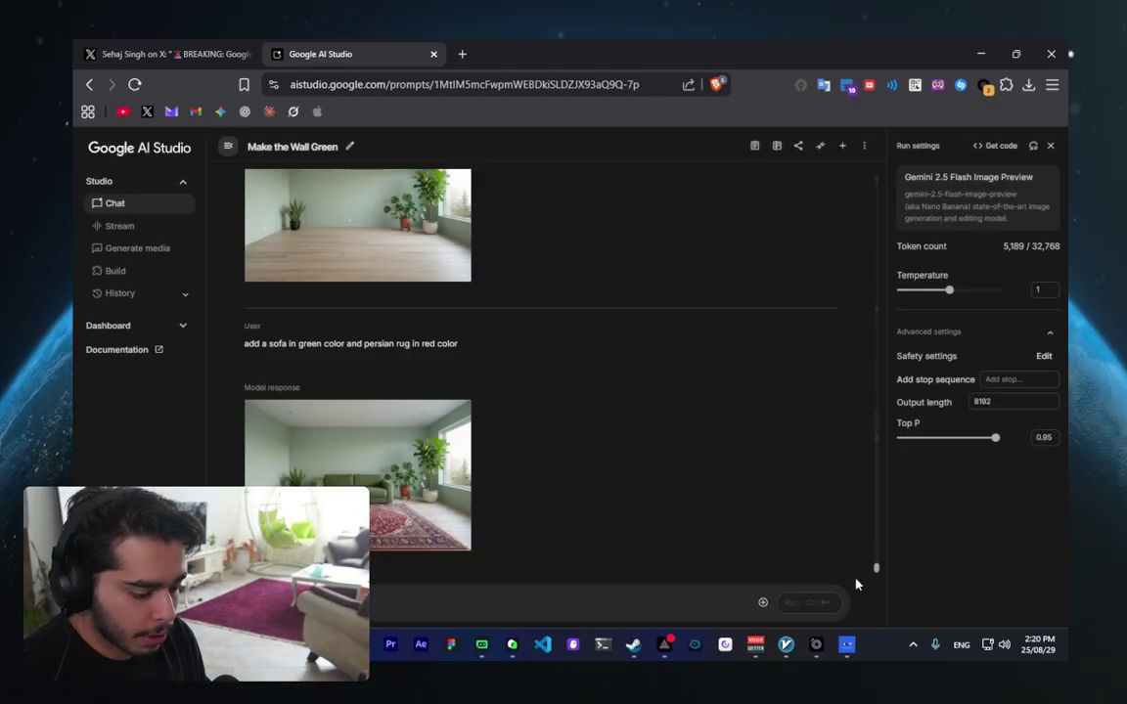
pyautogui.write('a')
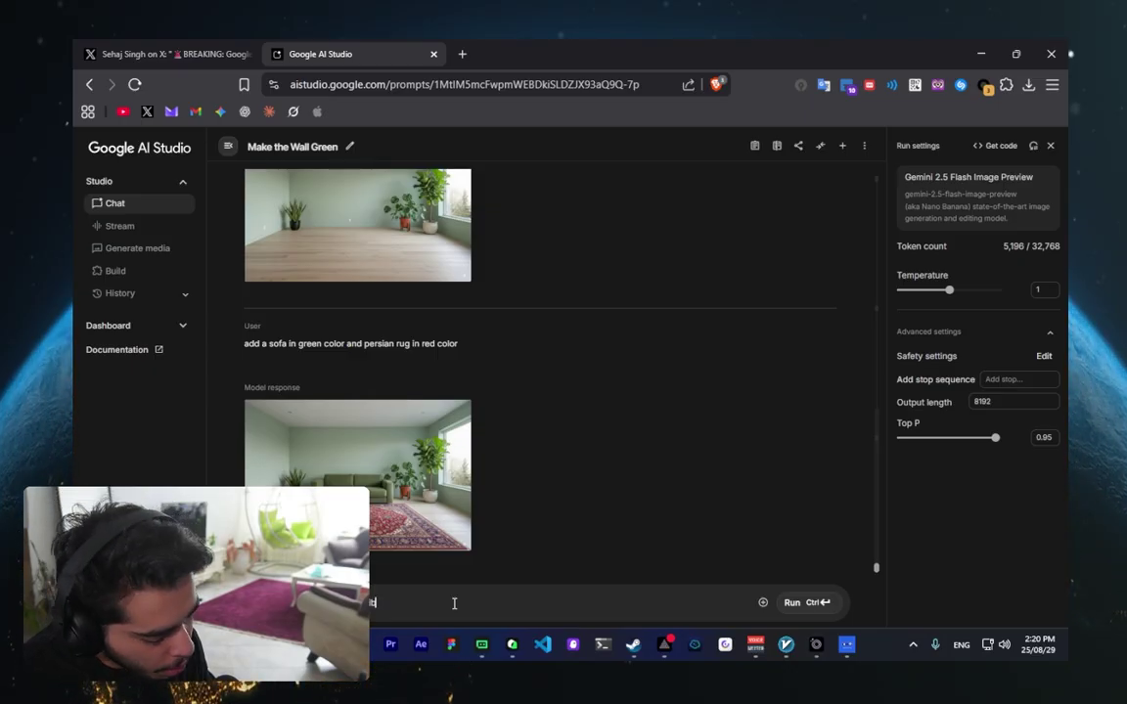
pyautogui.write('brary on left close to wall')
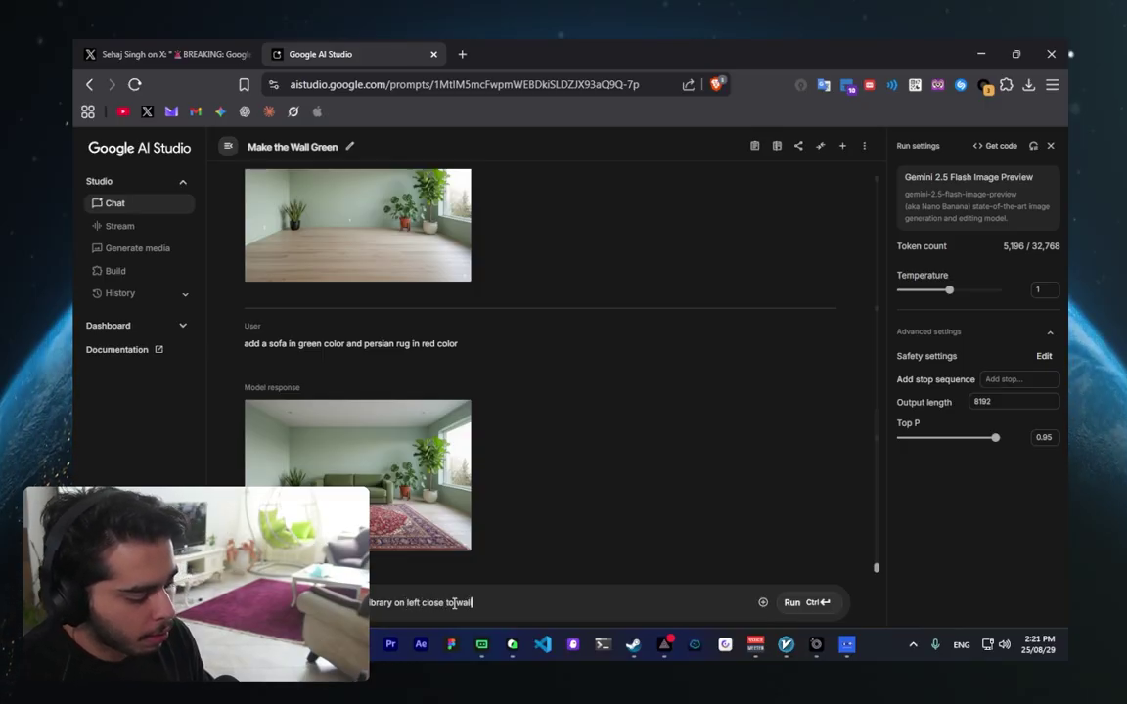
pyautogui.hotkey('ctrl', 'Return')
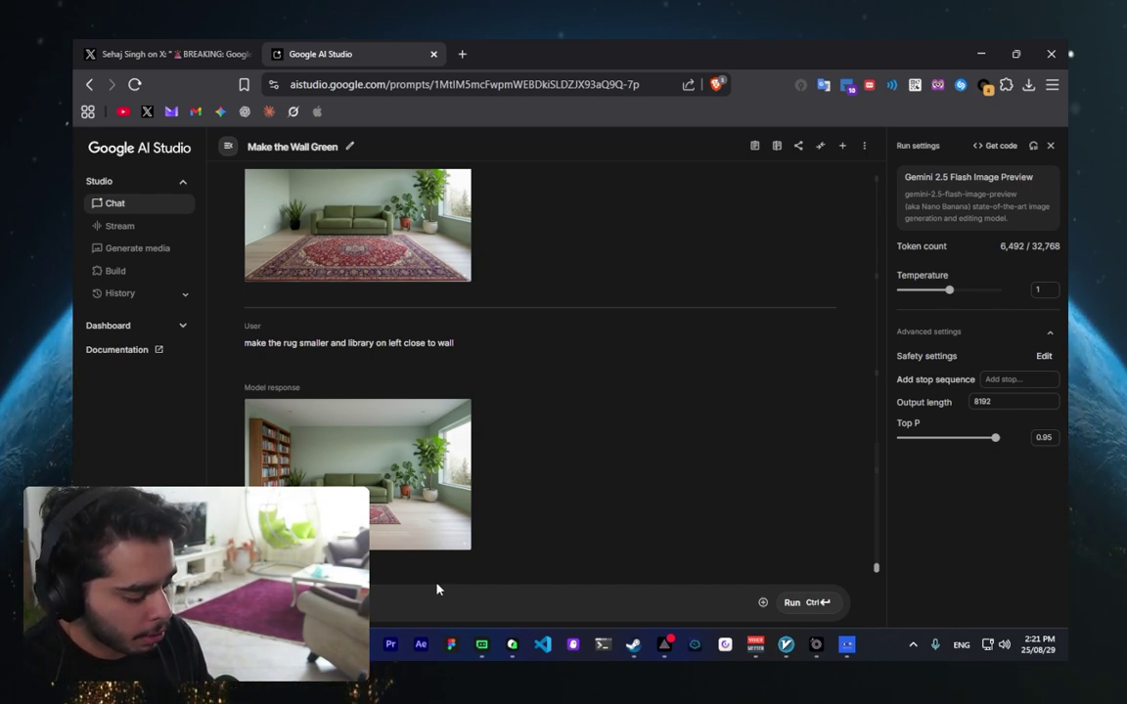
# - Run the prompt "make the outside like it's in desert" and look back through the earlier room versions
pyautogui.write('n desert')
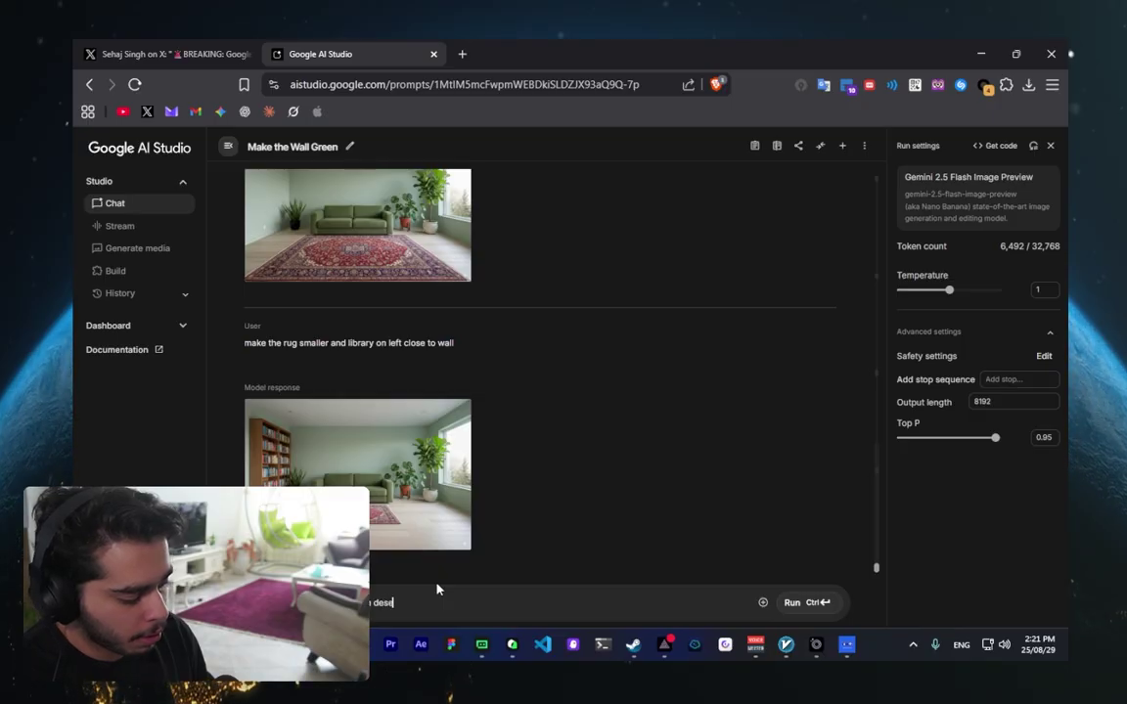
pyautogui.hotkey('ctrl', 'Return')
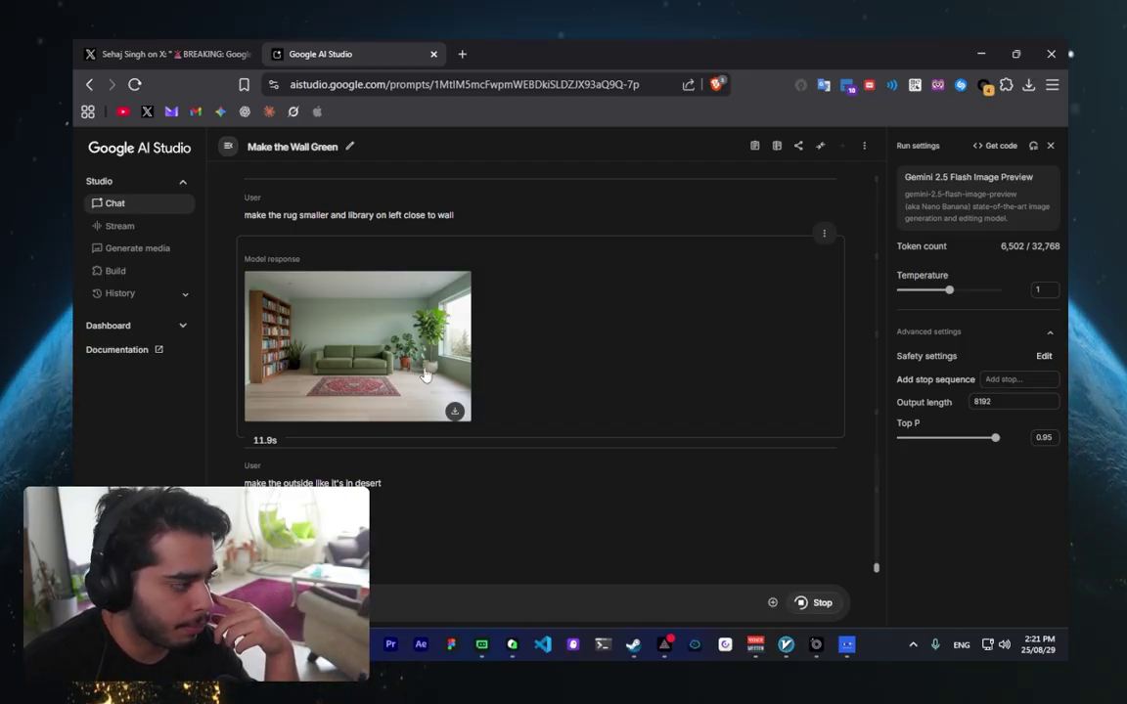
pyautogui.scroll(12, 426, 376)
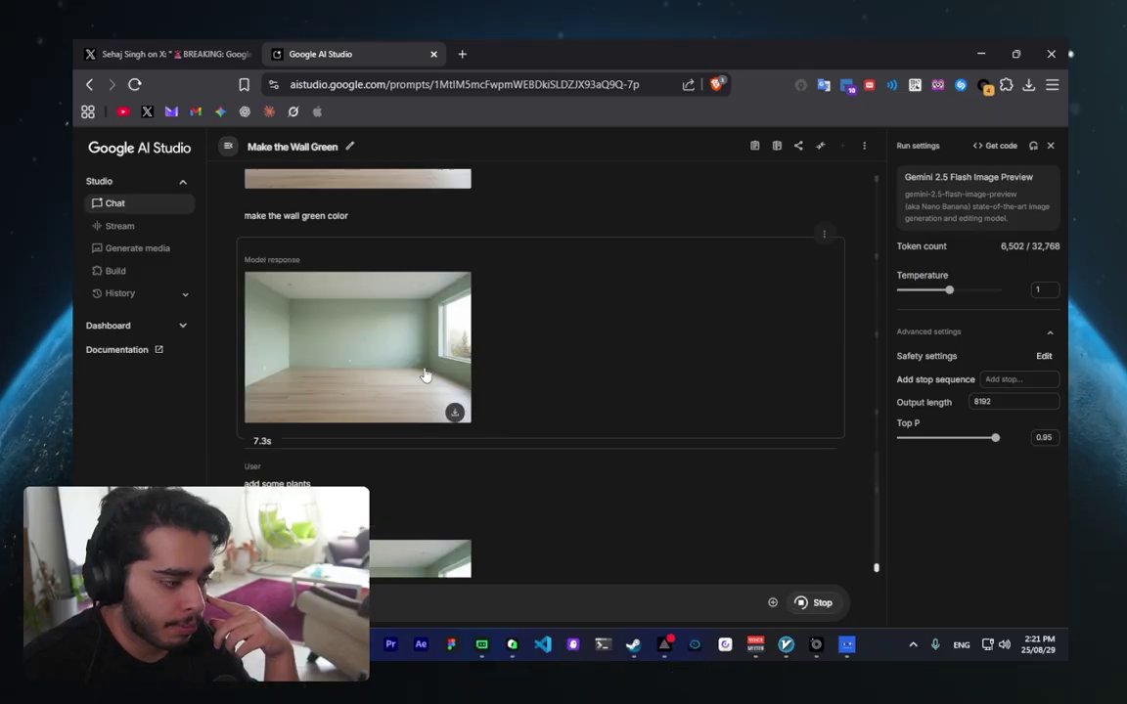
pyautogui.scroll(-12, 426, 375)
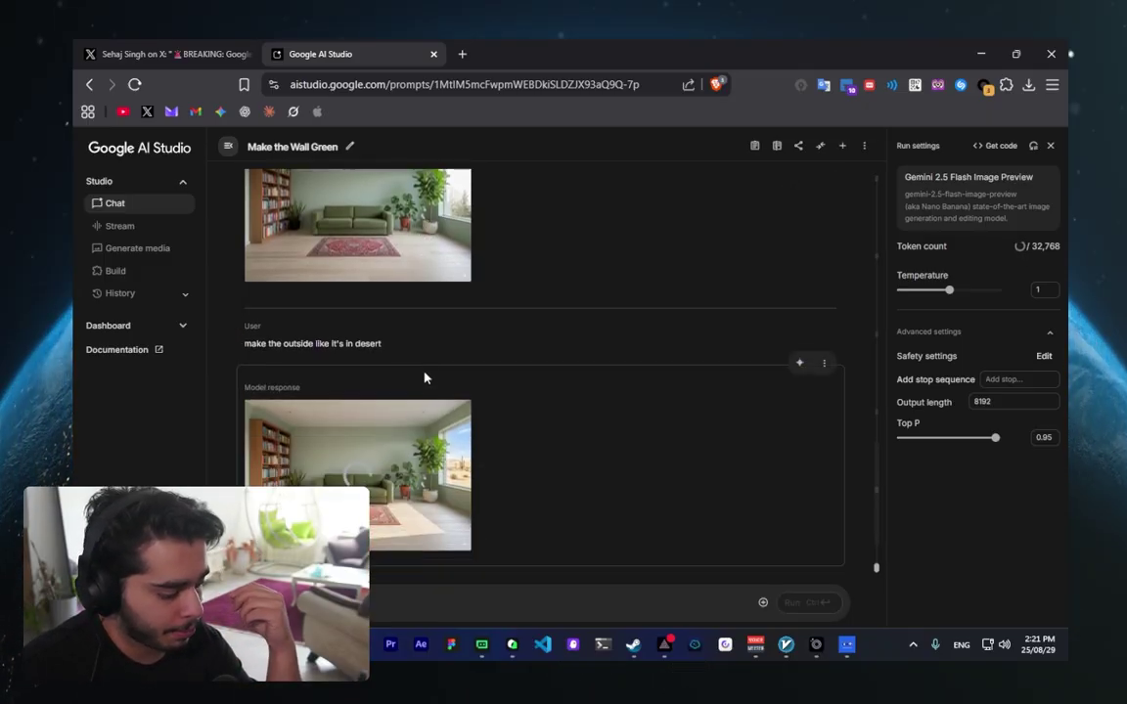
# - Compare the desert version with the previous room image, and examine its window view, sunlight, furniture and rug in the enlarged preview
pyautogui.scroll(5, 443, 409)
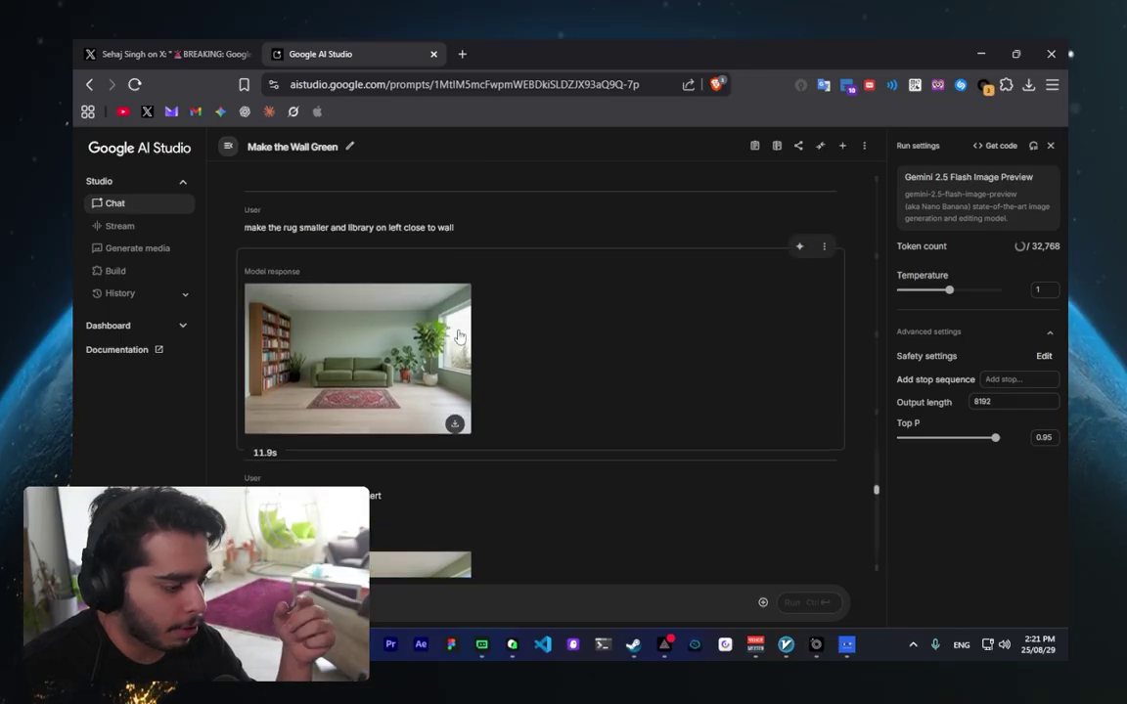
pyautogui.scroll(-5, 411, 460)
pyautogui.click(411, 475)
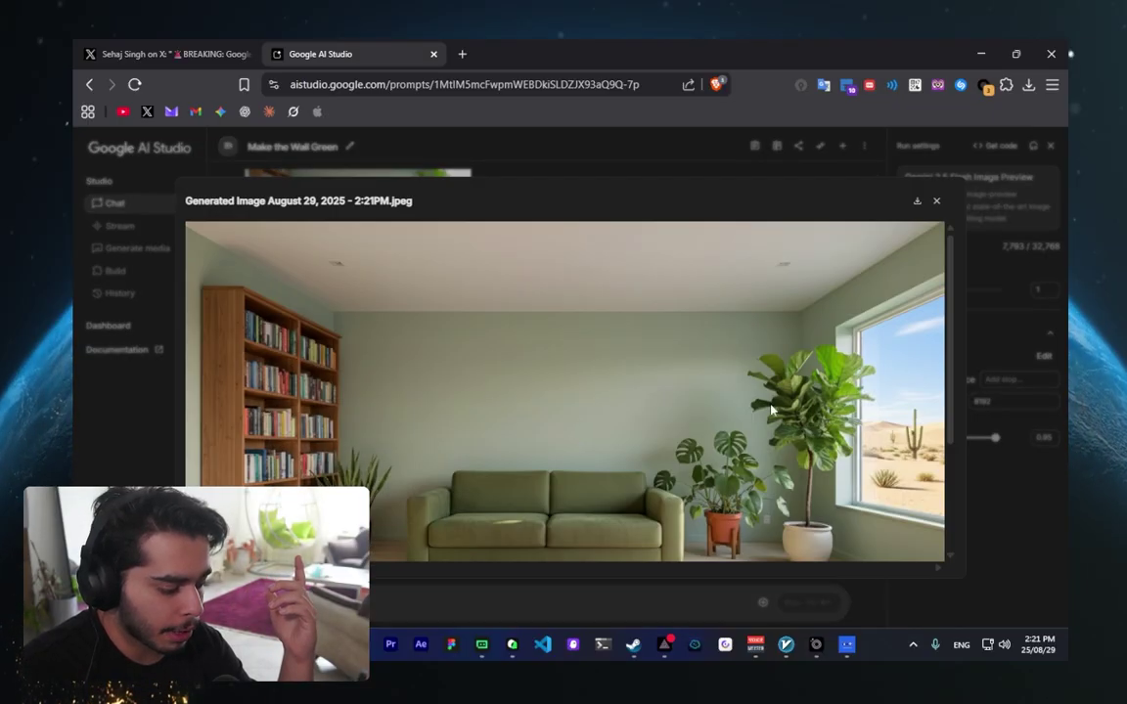
pyautogui.scroll(-2, 826, 408)
pyautogui.scroll(1, 920, 335)
pyautogui.scroll(2, 919, 336)
pyautogui.scroll(-3, 819, 466)
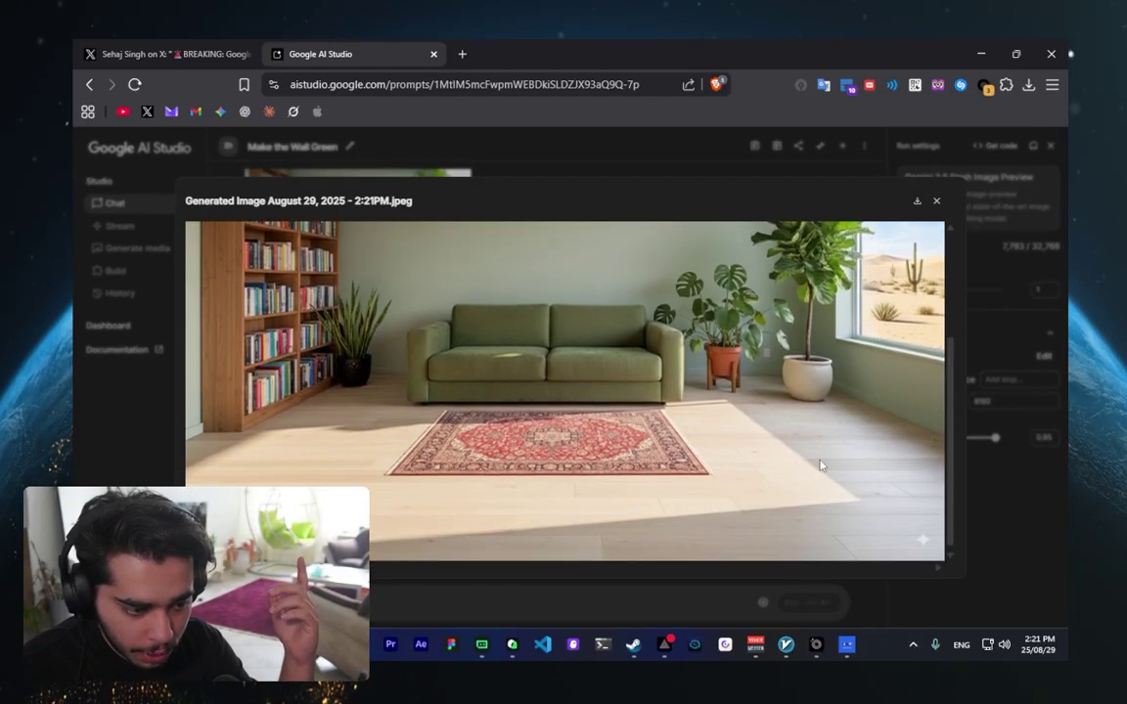
pyautogui.scroll(2, 730, 370)
pyautogui.scroll(-2, 731, 370)
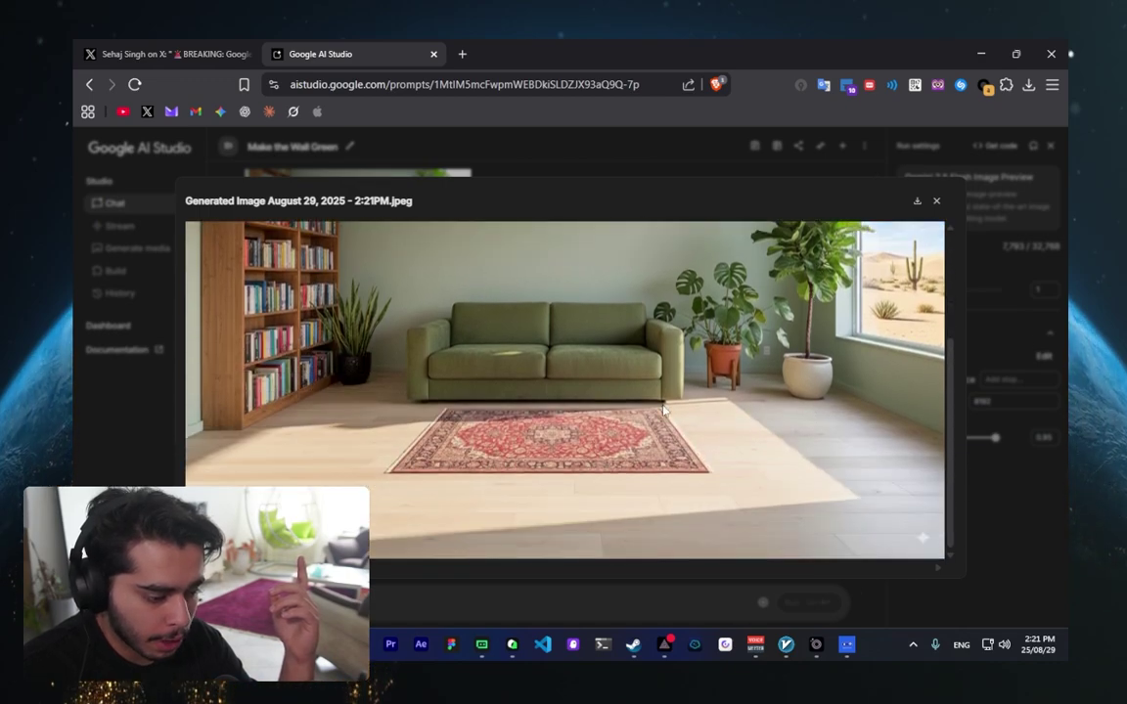
pyautogui.scroll(2, 548, 410)
pyautogui.scroll(-1, 367, 450)
pyautogui.scroll(-1, 358, 439)
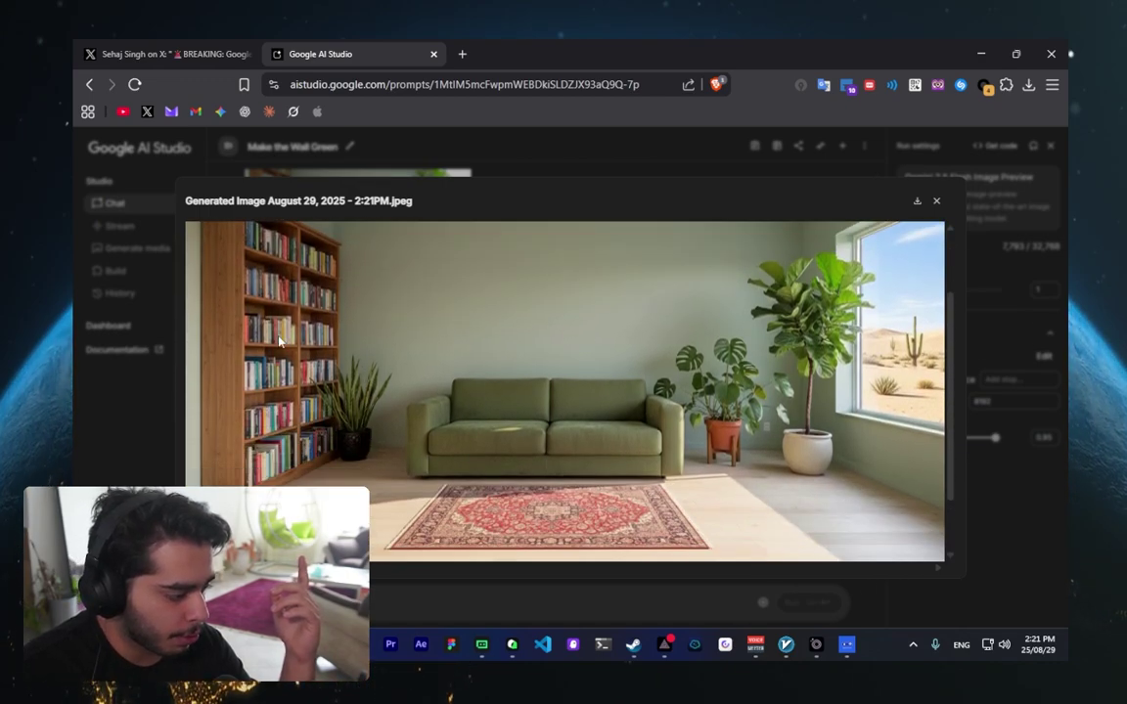
# - Try to save the enlarged desert room image as a JPEG in the Downloads folder
pyautogui.scroll(2, 797, 419)
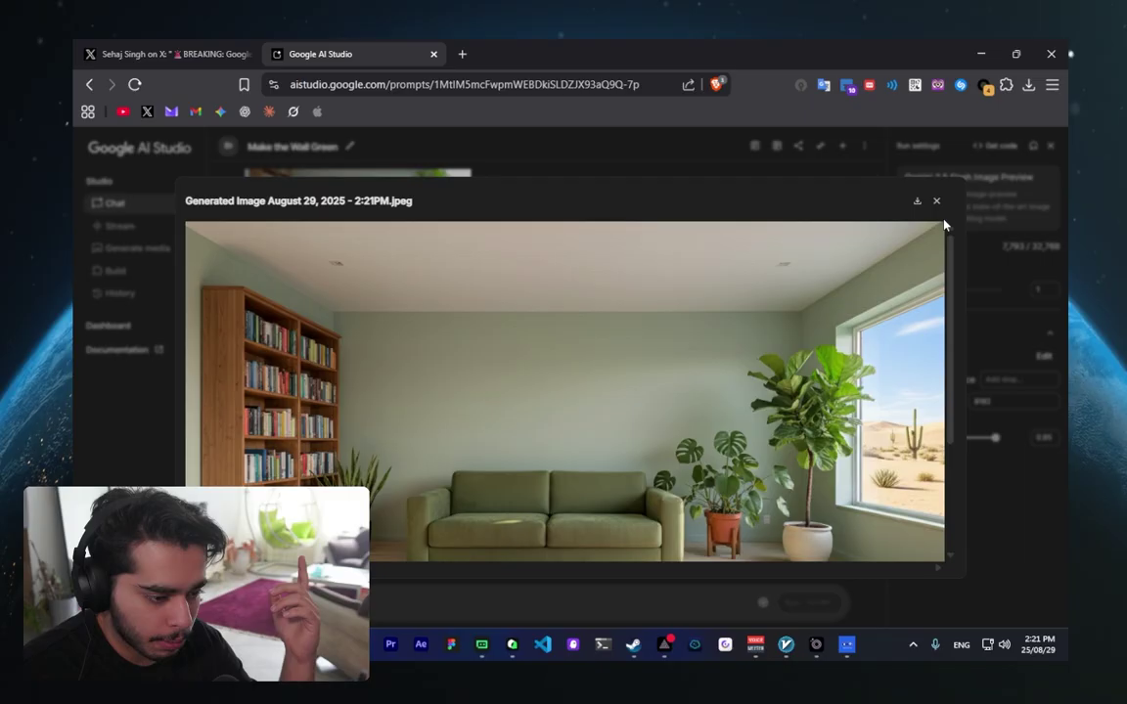
pyautogui.click(916, 200)
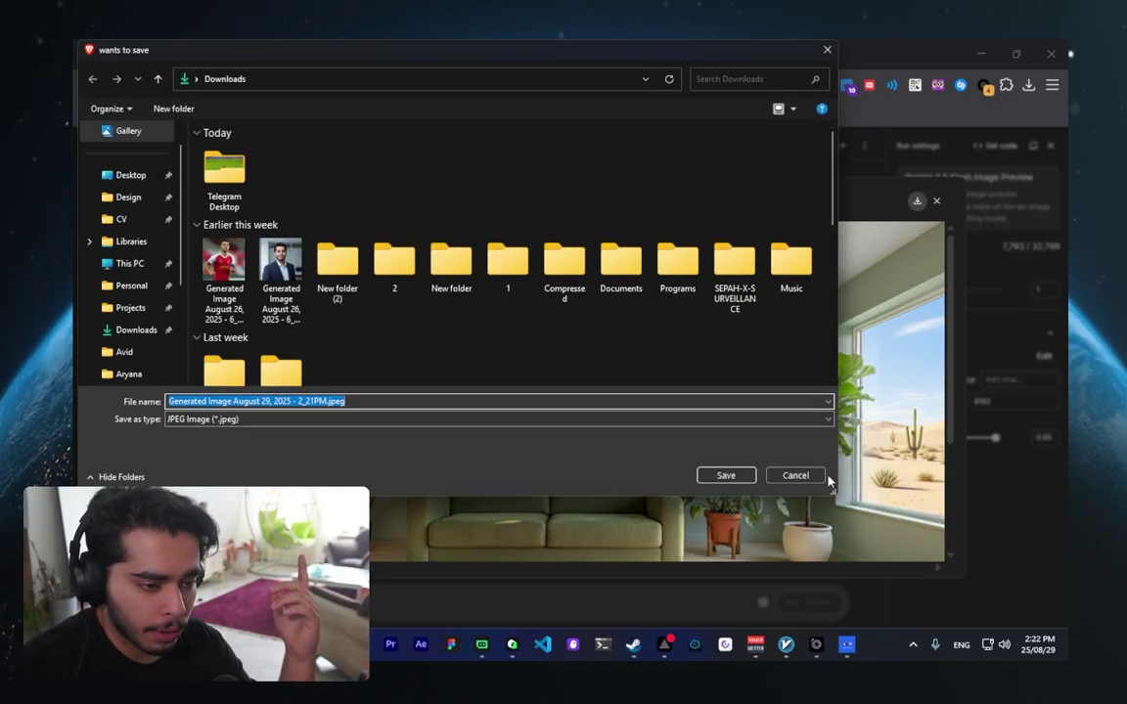
pyautogui.click(795, 476)
pyautogui.click(936, 201)
# - Look back through the room versions in the chat and examine the final desert image enlarged
pyautogui.scroll(10, 440, 383)
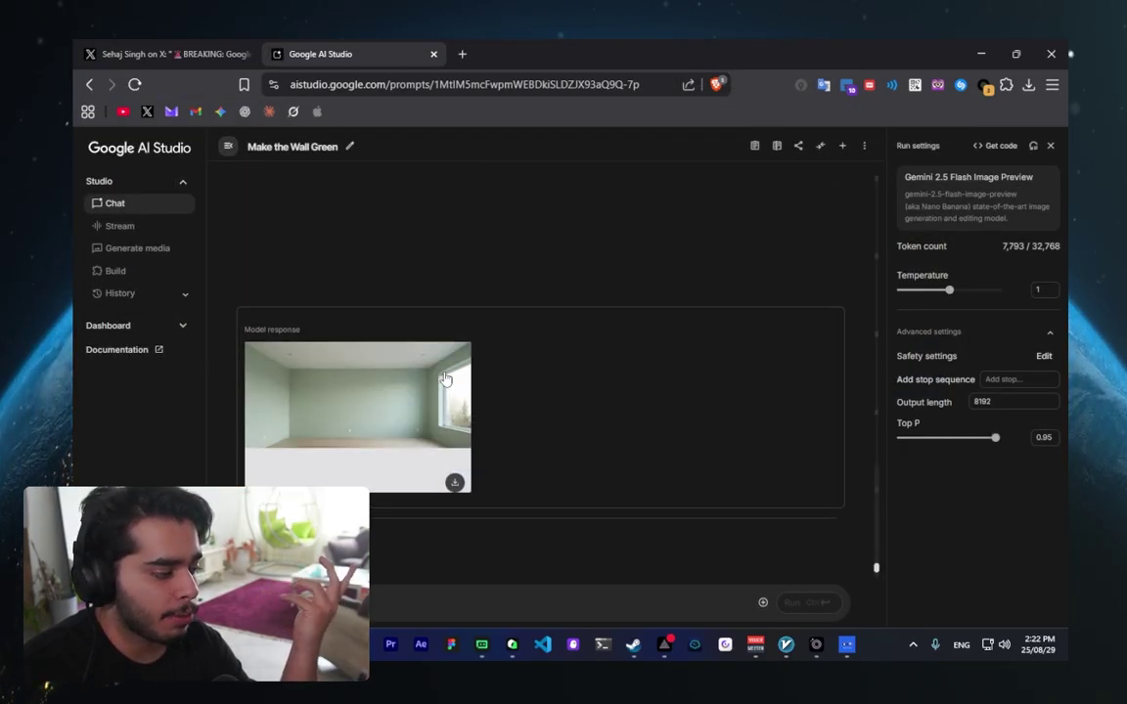
pyautogui.click(439, 352)
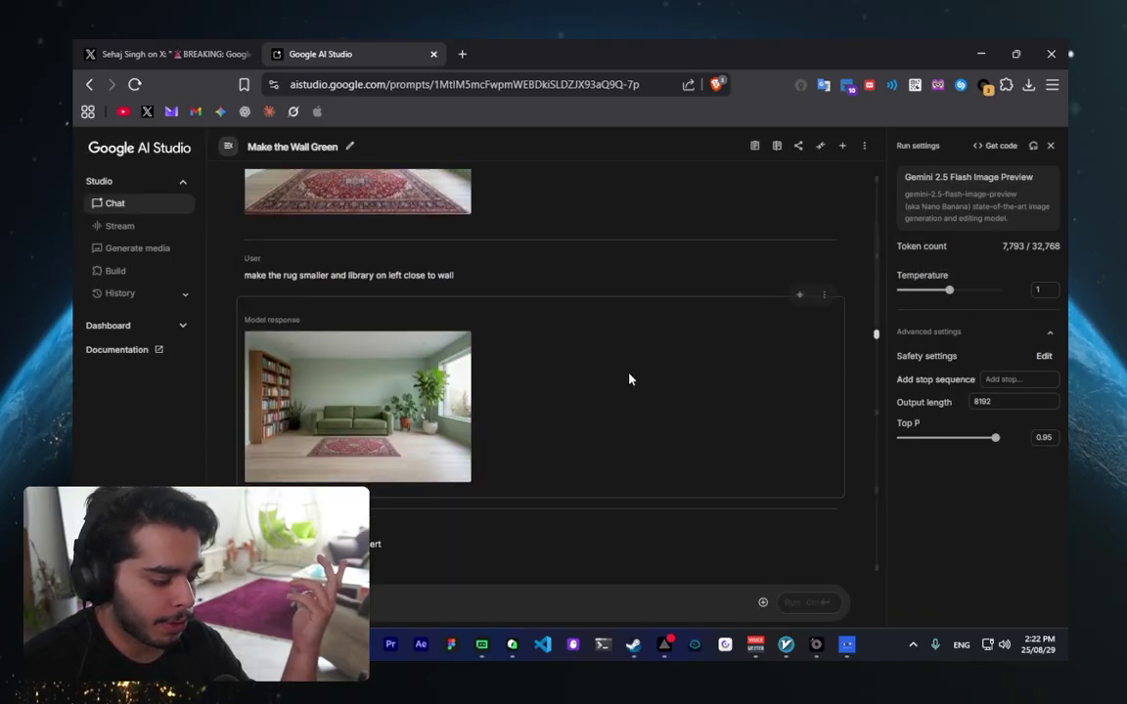
pyautogui.scroll(-3, 629, 378)
pyautogui.click(357, 480)
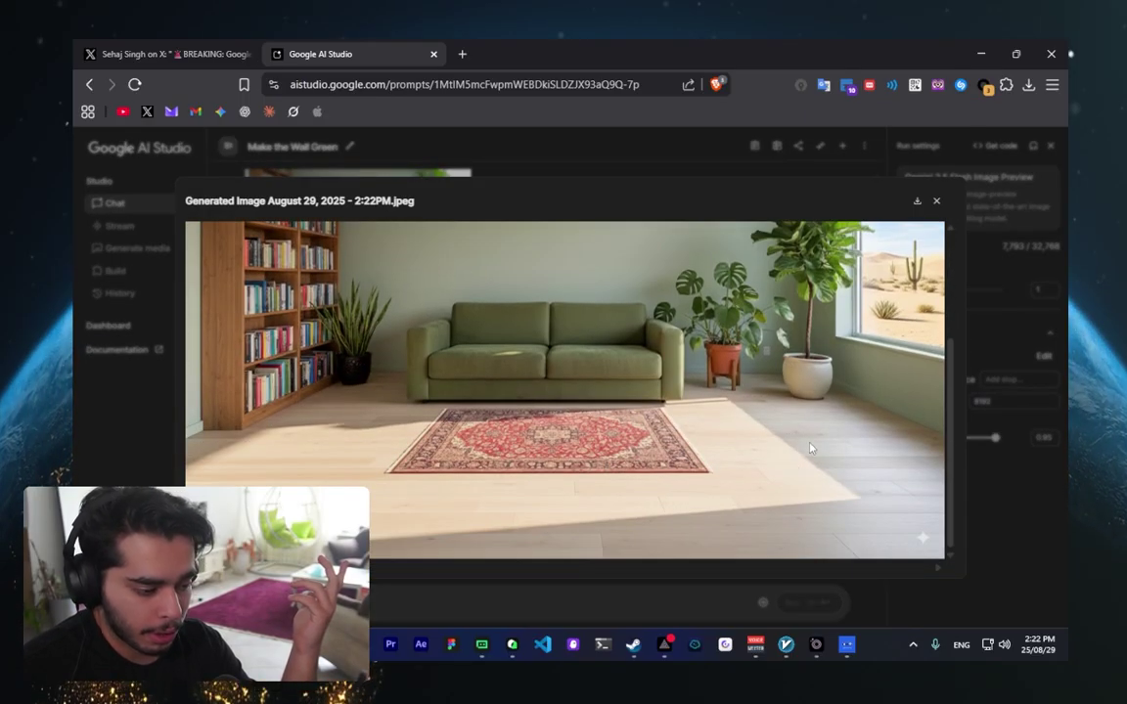
pyautogui.click(936, 201)
# - Start a new chat and run an image search for "ronaldo image" in a new browser tab
pyautogui.click(822, 149)
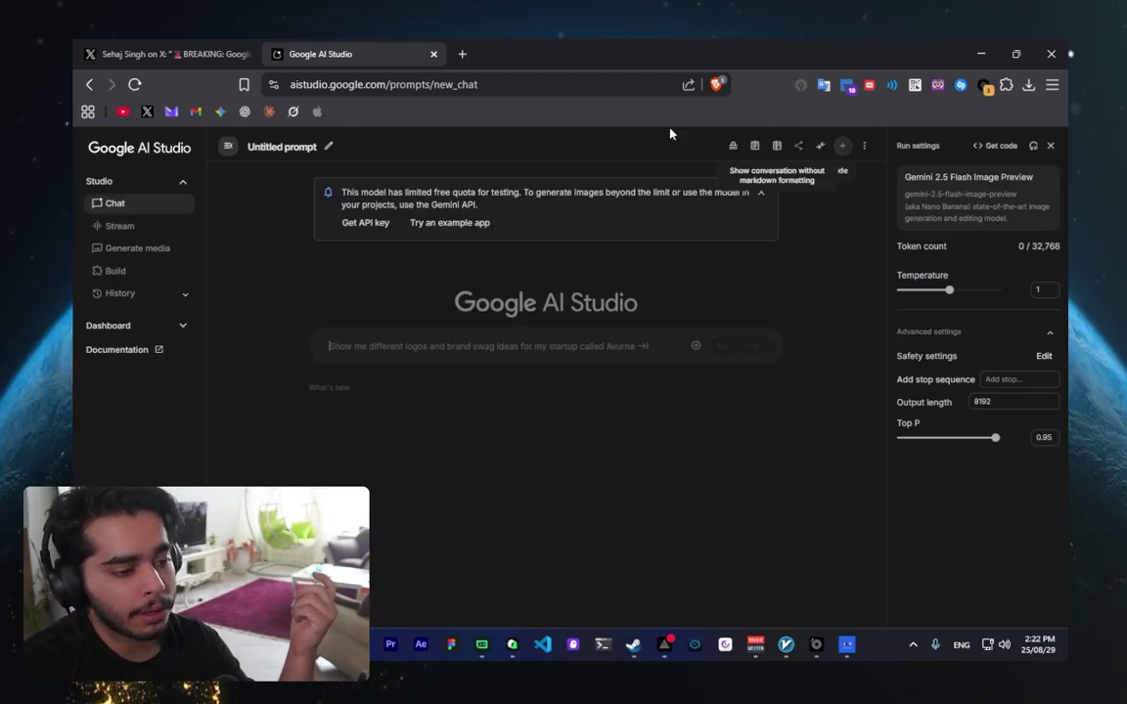
pyautogui.click(462, 53)
pyautogui.write('ronaldo image')
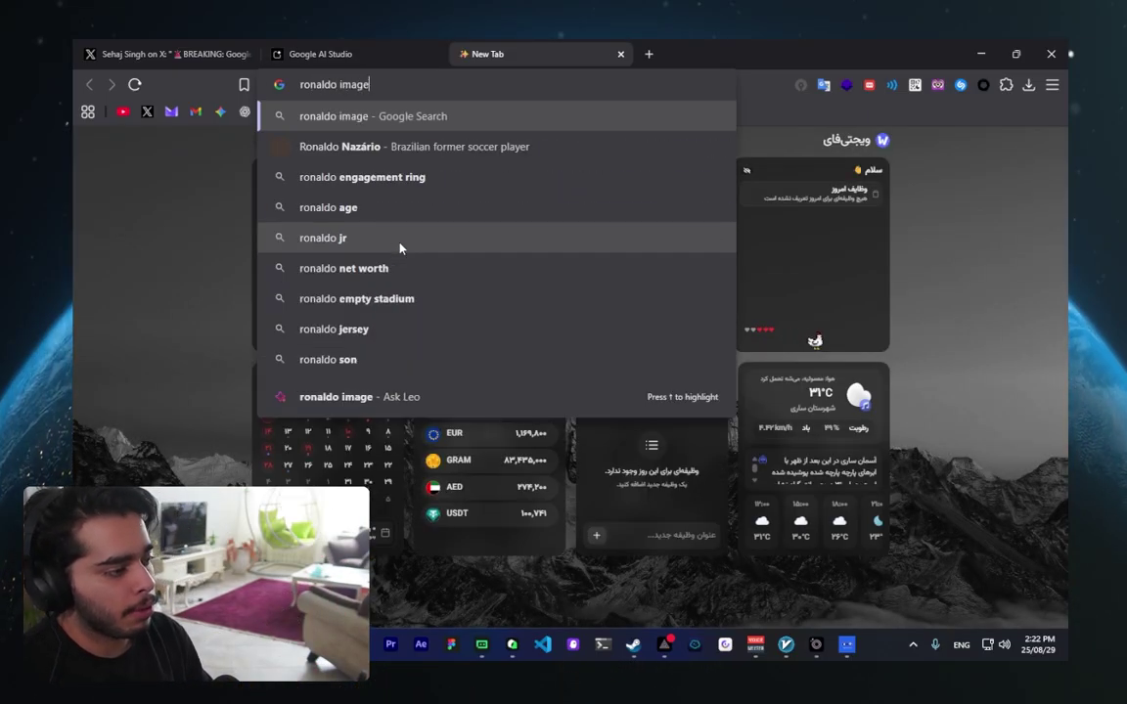
pyautogui.press('Return')
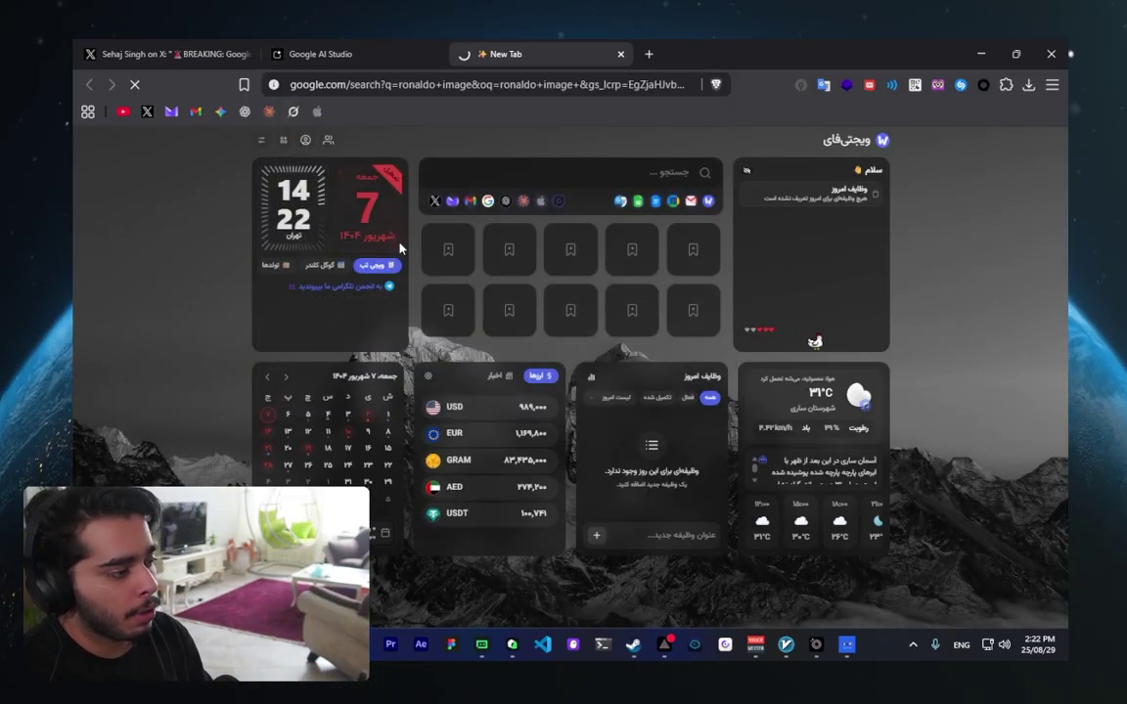
pyautogui.click(293, 193)
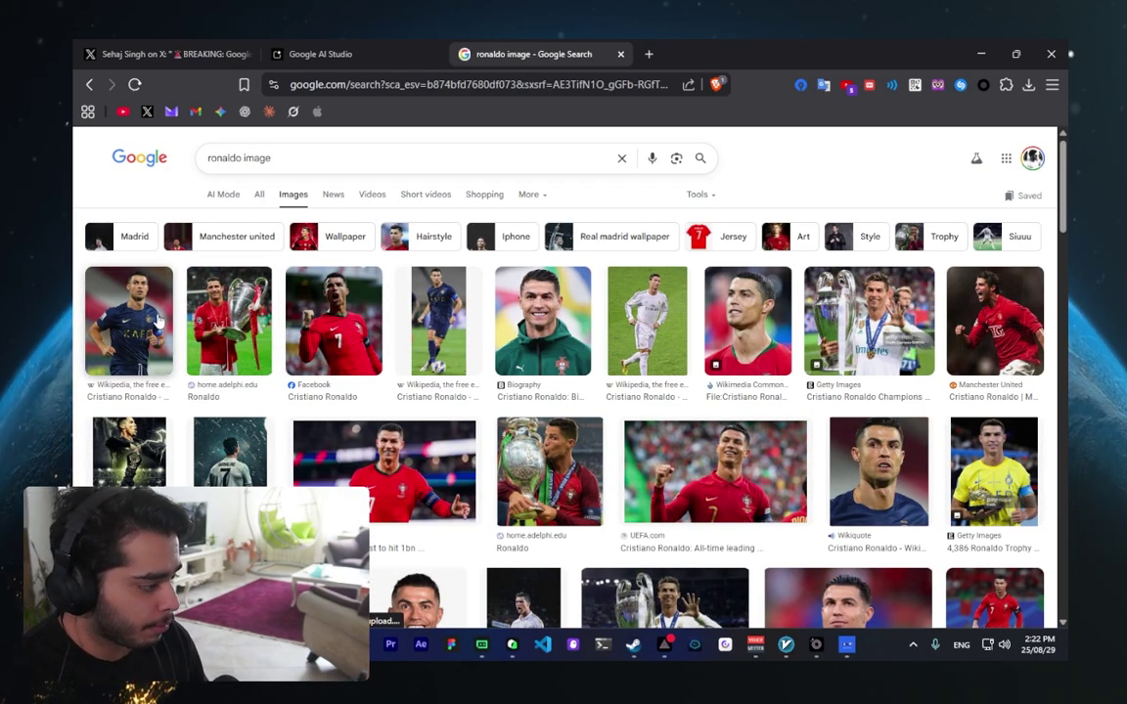
# - Open the first Wikipedia photo of Ronaldo in the navy shirt and save it to Downloads
pyautogui.click(156, 319)
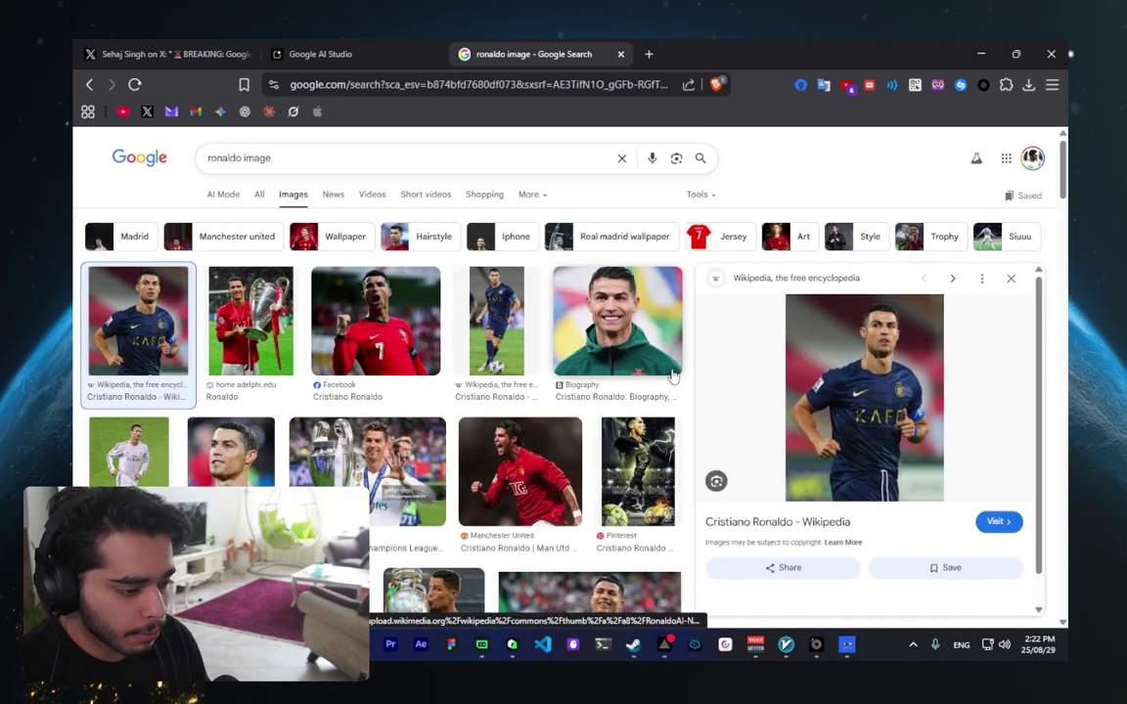
pyautogui.rightClick(832, 389)
pyautogui.click(884, 417)
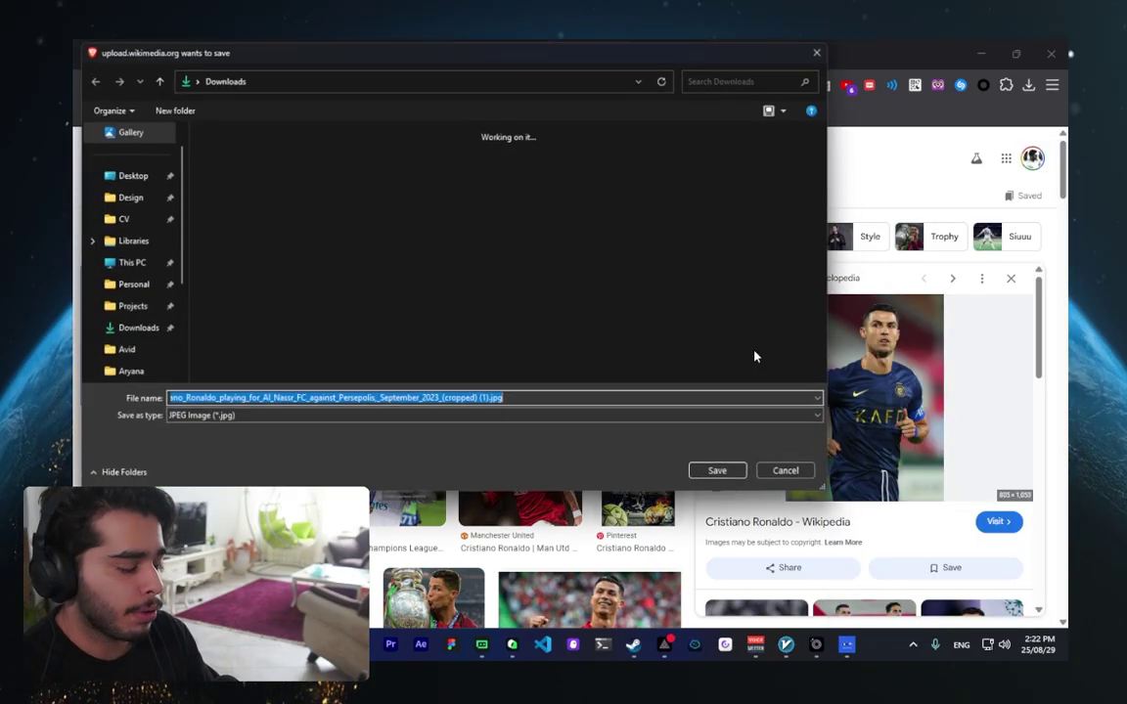
pyautogui.press('Return')
# - Run an image search for "nassaji shirt"
pyautogui.click(374, 86)
pyautogui.write('nas')
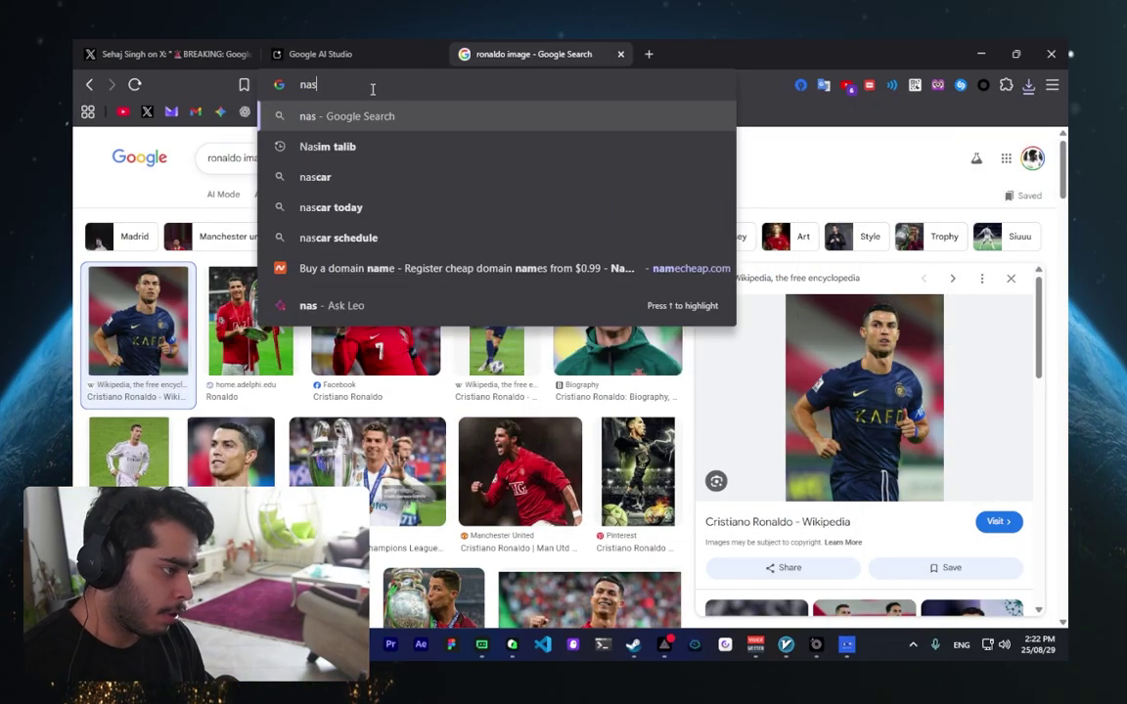
pyautogui.write('saji shirt p')
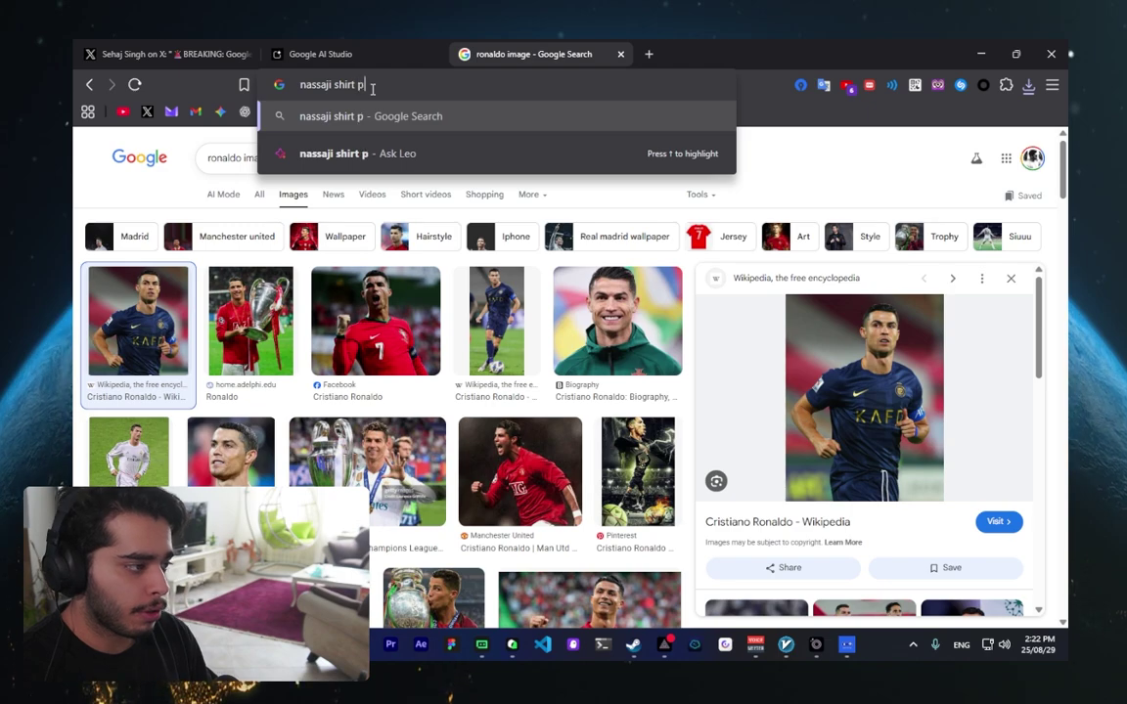
pyautogui.press('BackSpace')
pyautogui.press('Return')
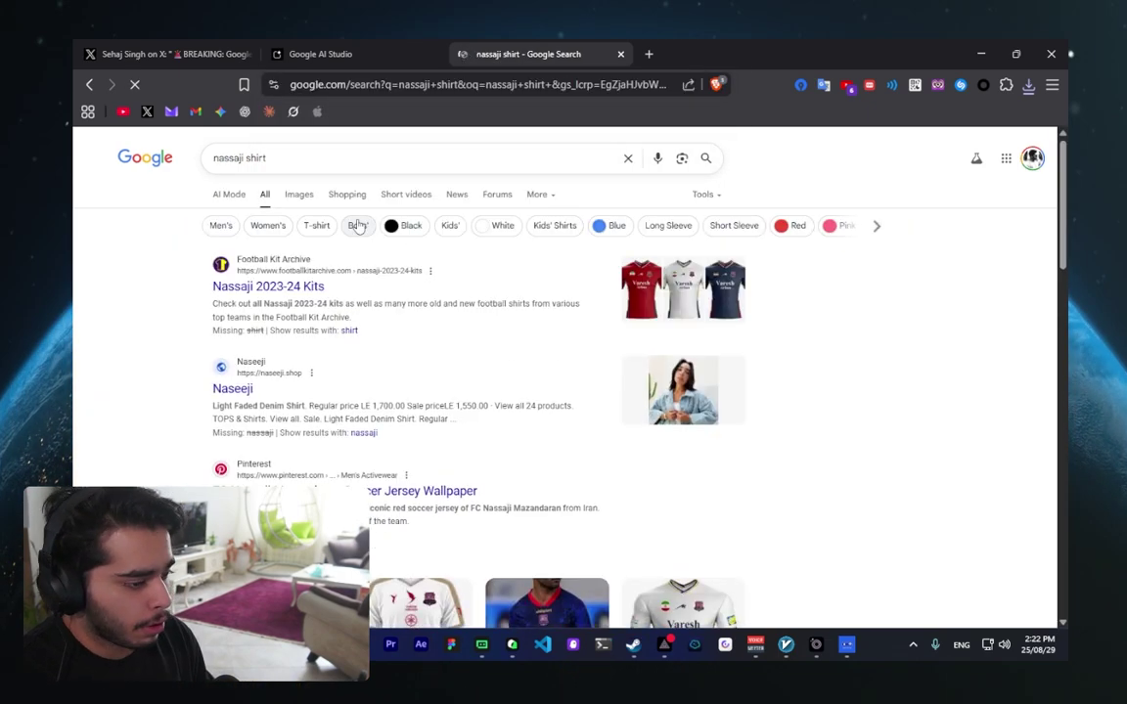
pyautogui.click(298, 194)
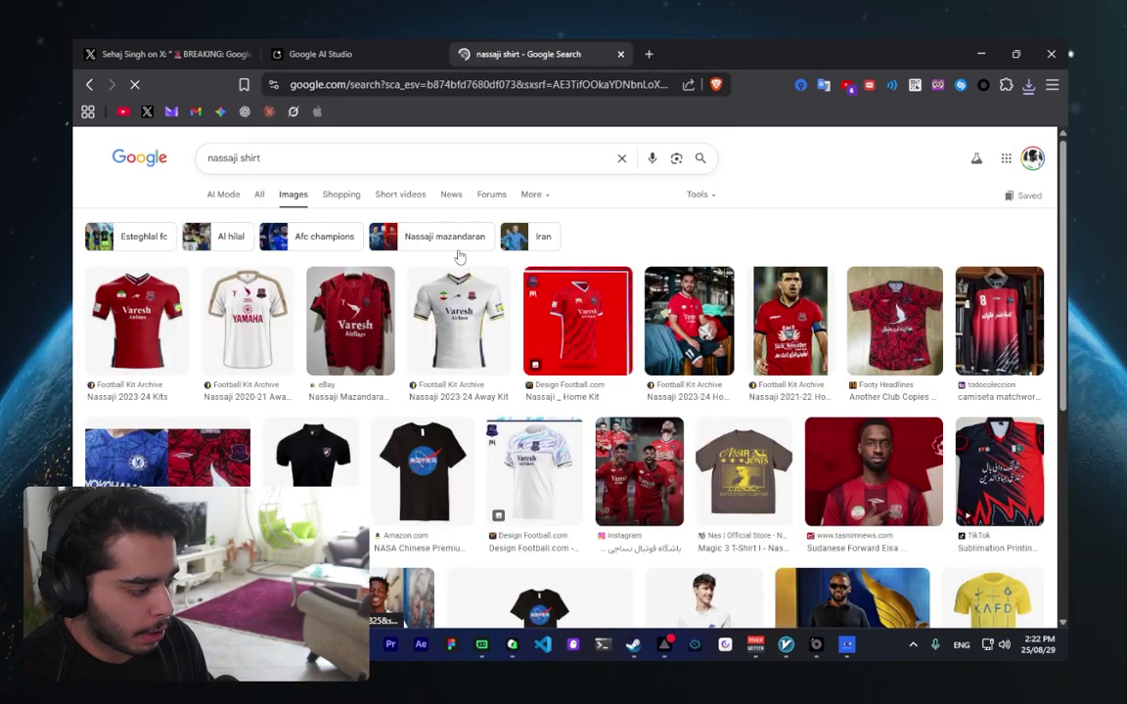
# - Compare the red and white Nassaji 2023-24 kits, and save the red shirt picture to Downloads as images (1).jpg
pyautogui.click(144, 324)
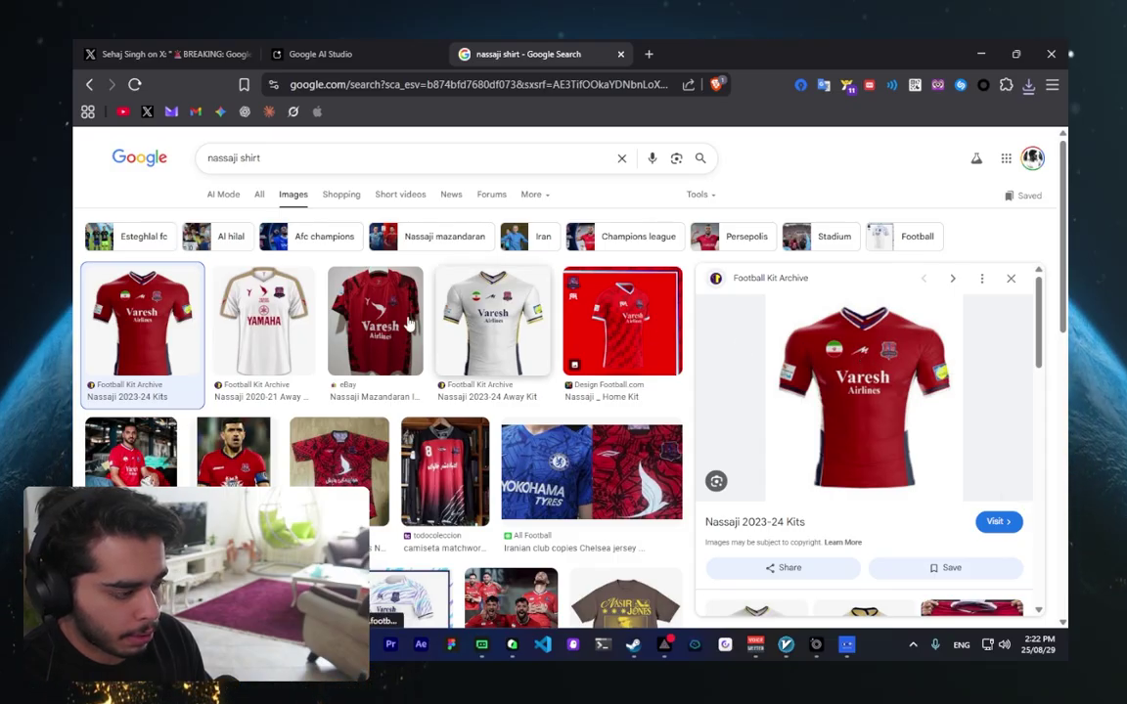
pyautogui.click(496, 326)
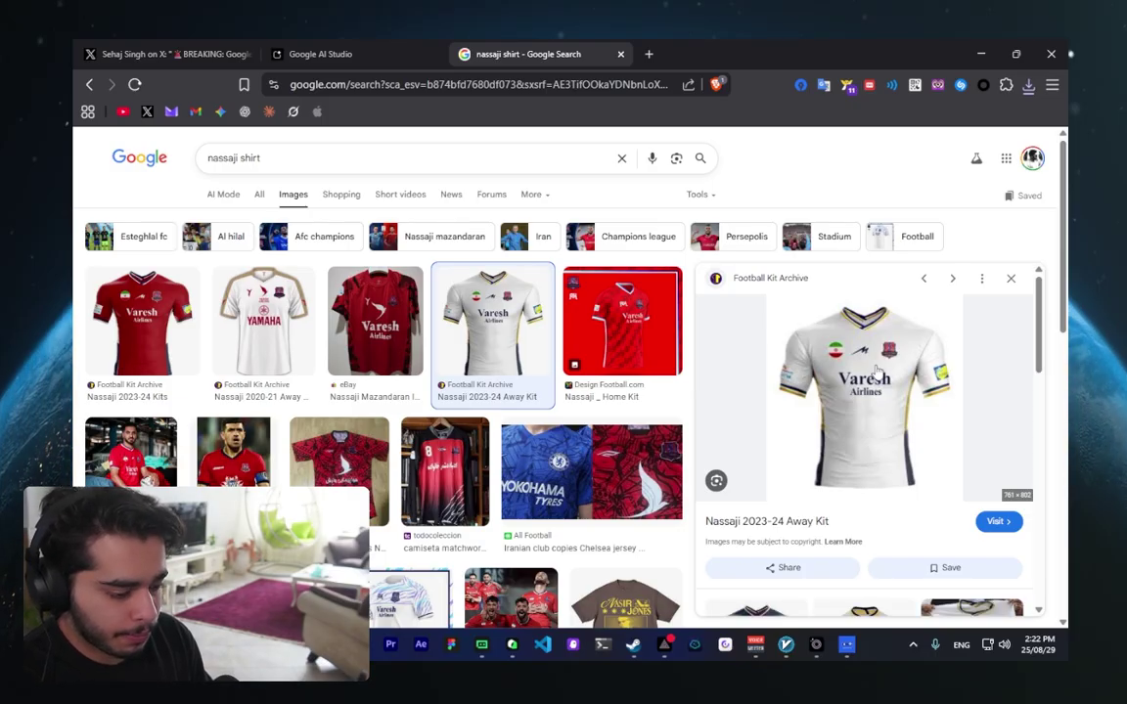
pyautogui.click(137, 297)
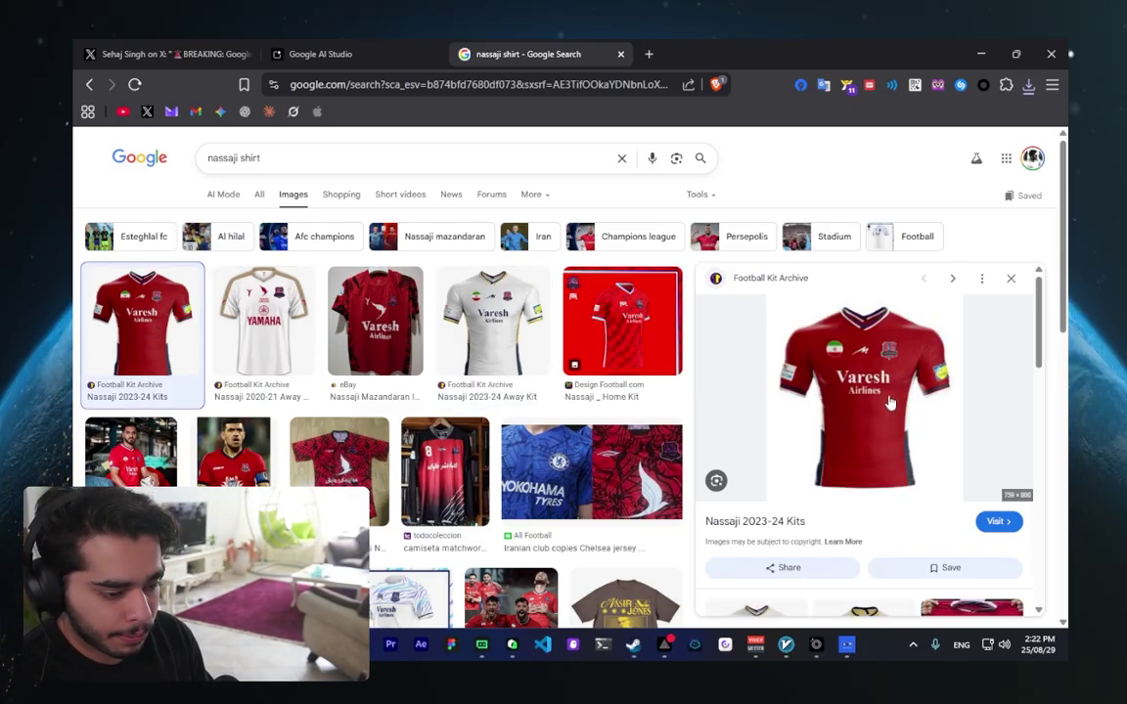
pyautogui.rightClick(806, 397)
pyautogui.click(732, 416)
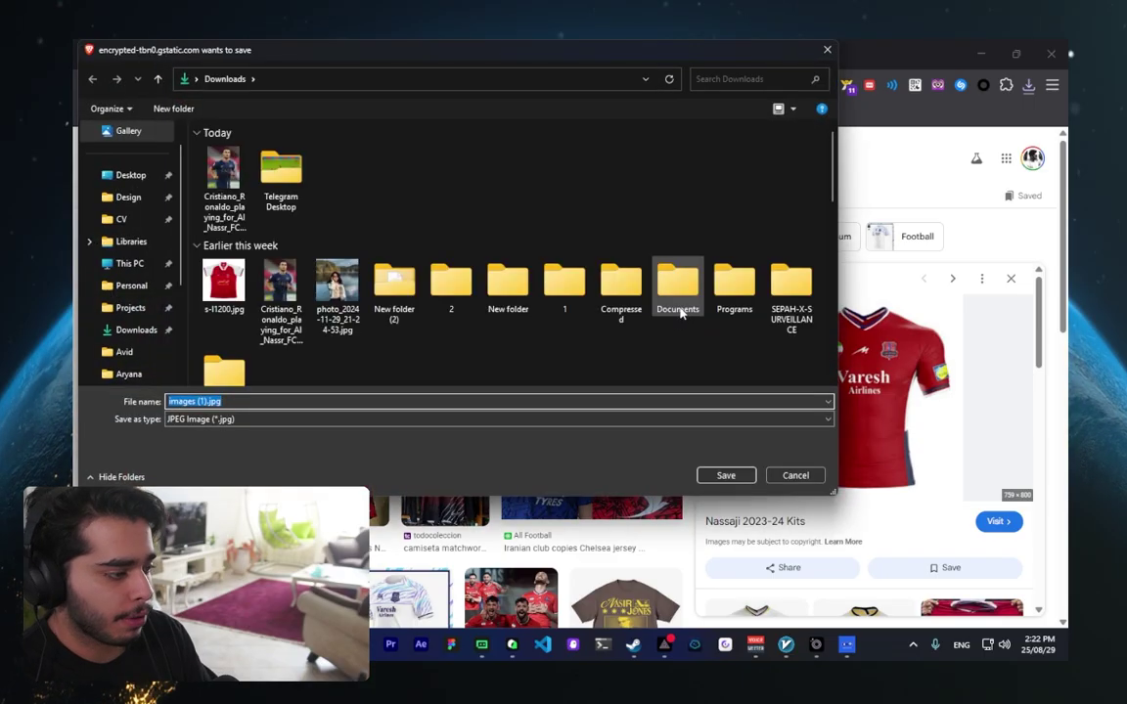
pyautogui.press('Return')
# - Return to Google AI Studio and upload images (1).jpg and the saved Ronaldo photo to the new chat
pyautogui.hotkey('ctrl', 'shift', 'Tab')
pyautogui.click(696, 338)
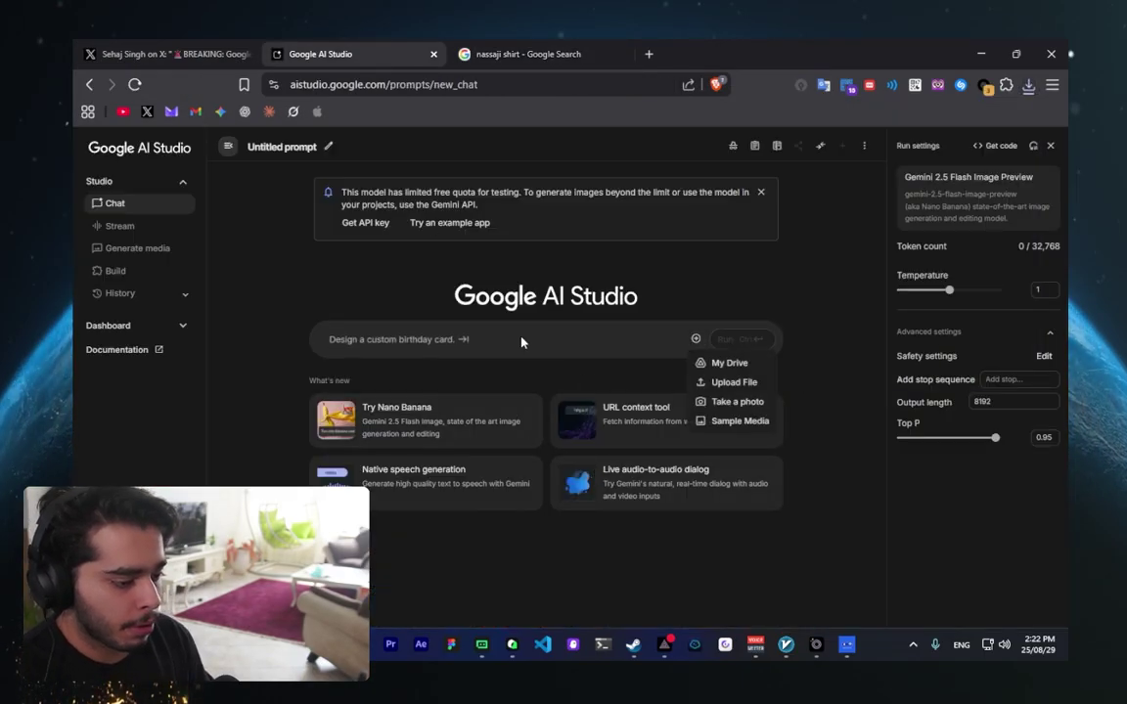
pyautogui.click(715, 382)
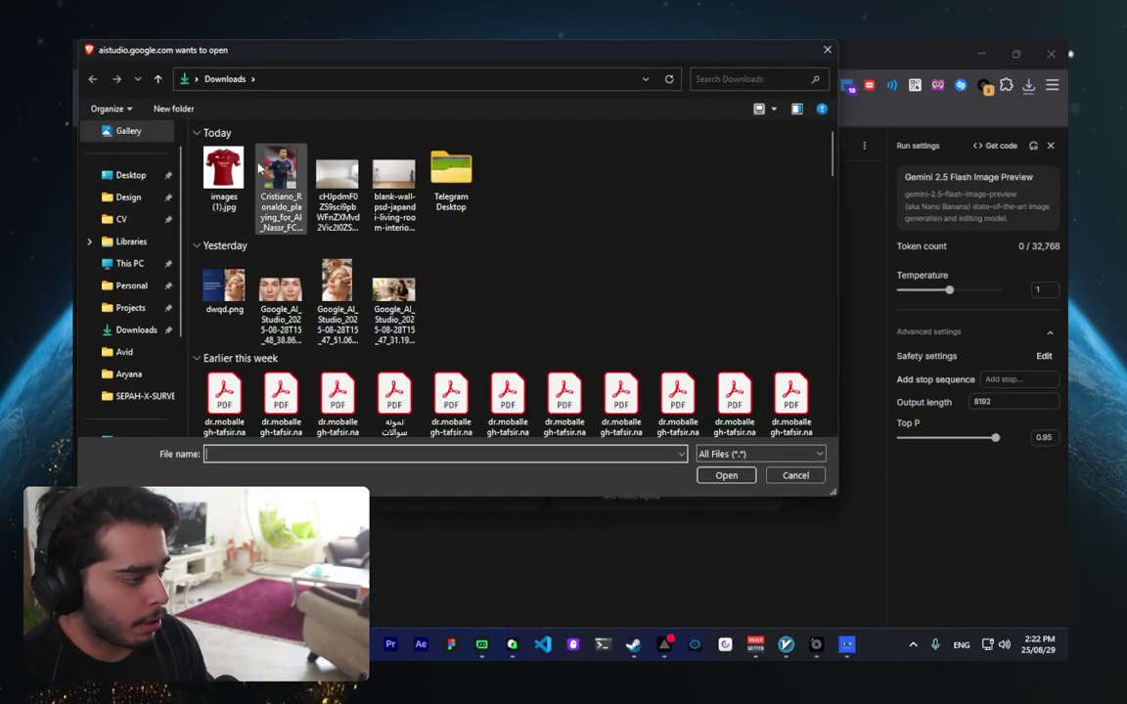
pyautogui.click(224, 174)
pyautogui.keyDown('ctrl'); pyautogui.click(260, 178); pyautogui.keyUp('ctrl')
pyautogui.click(722, 476)
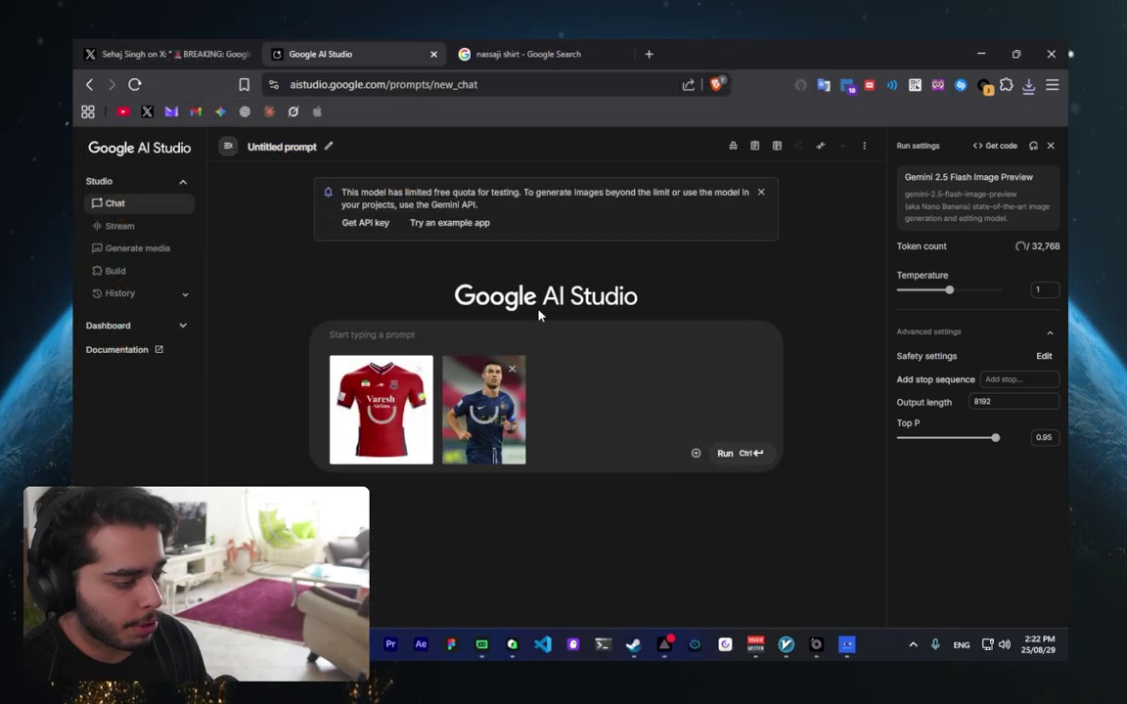
# - Run the prompt "make the person wear the red shirt" and review the shirt, the player photo and the response
pyautogui.click(412, 334)
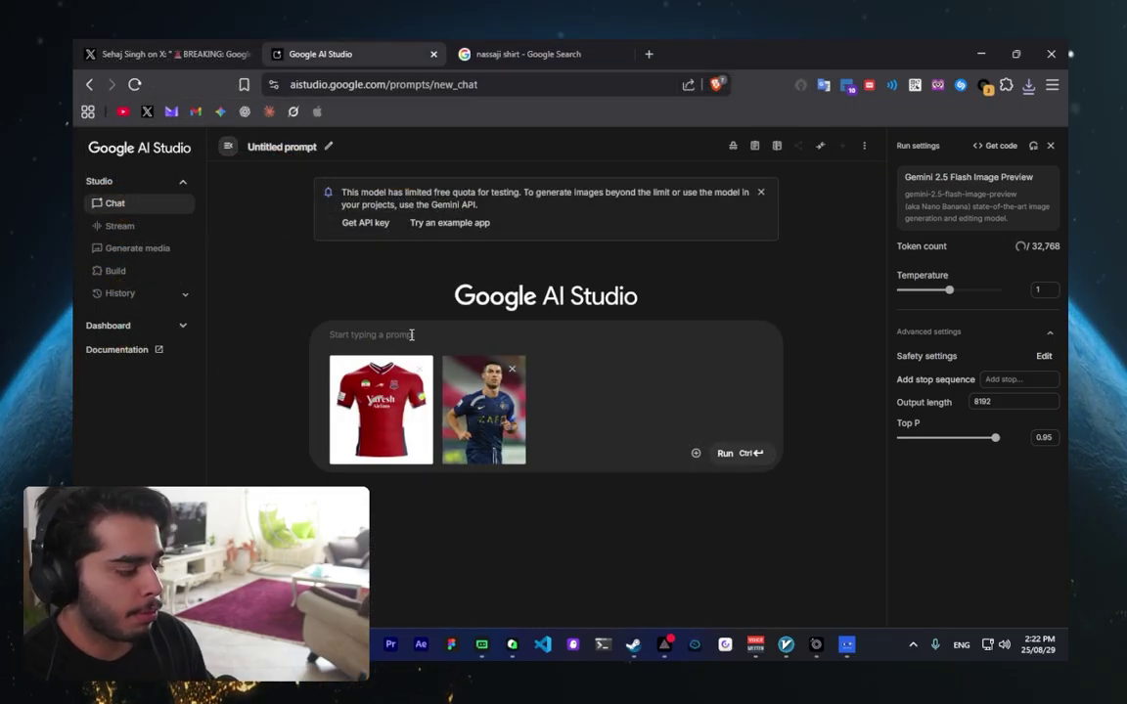
pyautogui.write('make the person wear the red')
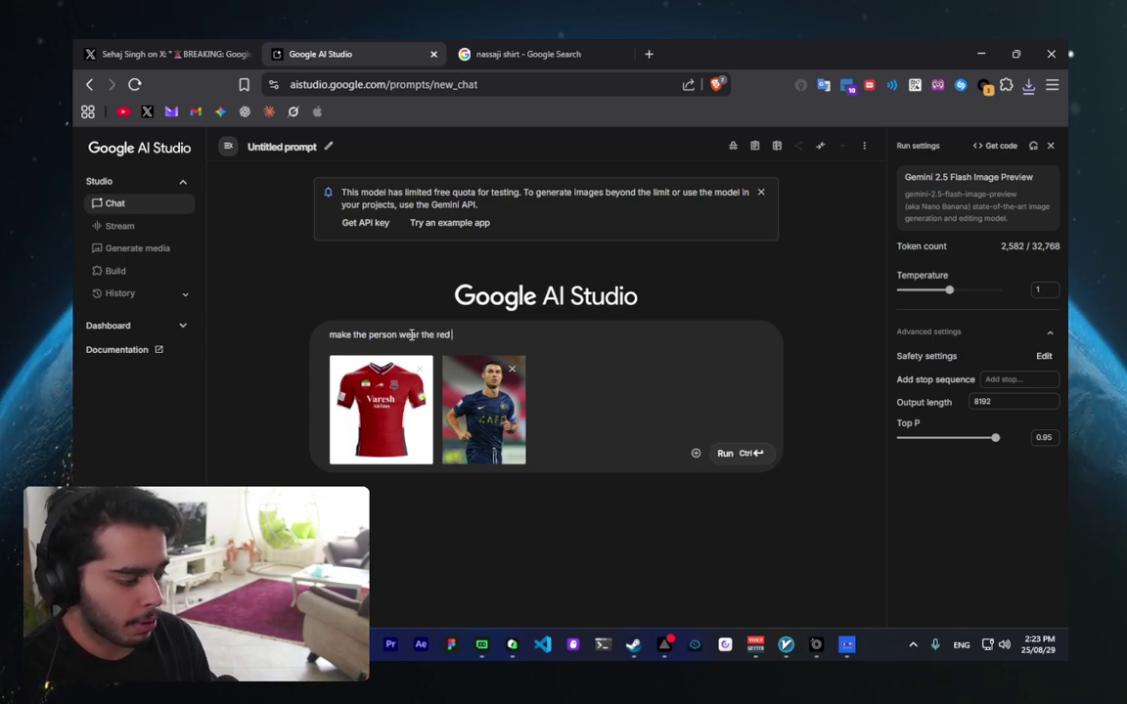
pyautogui.hotkey('ctrl', 'Return')
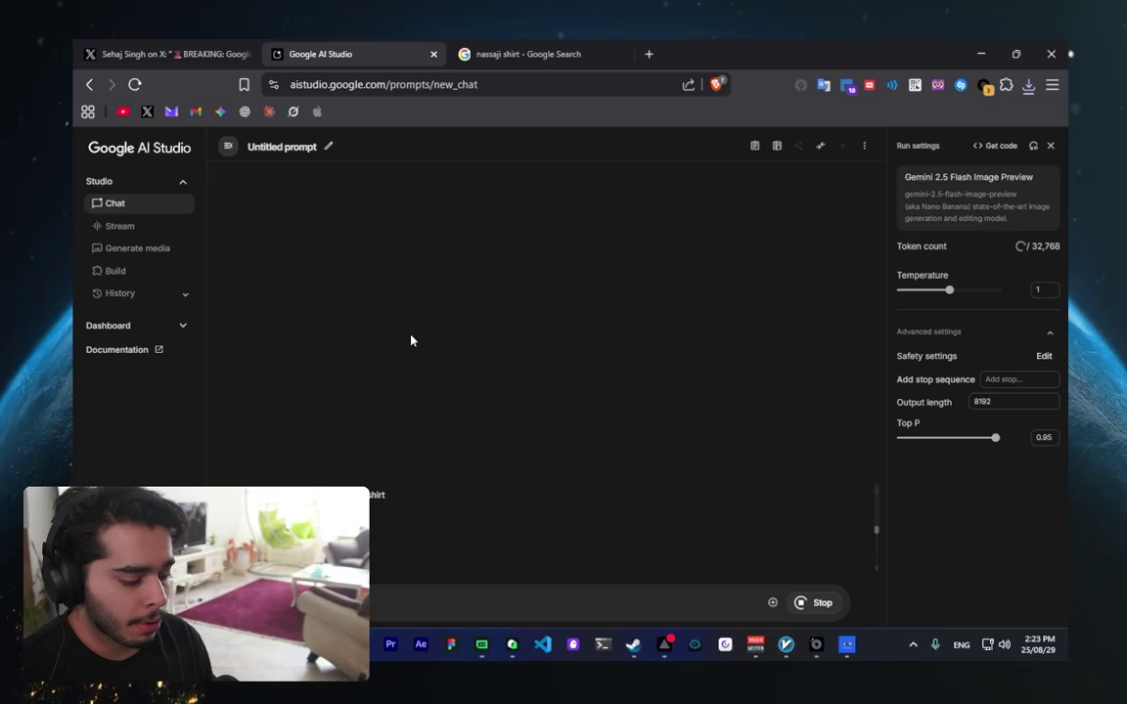
pyautogui.scroll(-2, 317, 453)
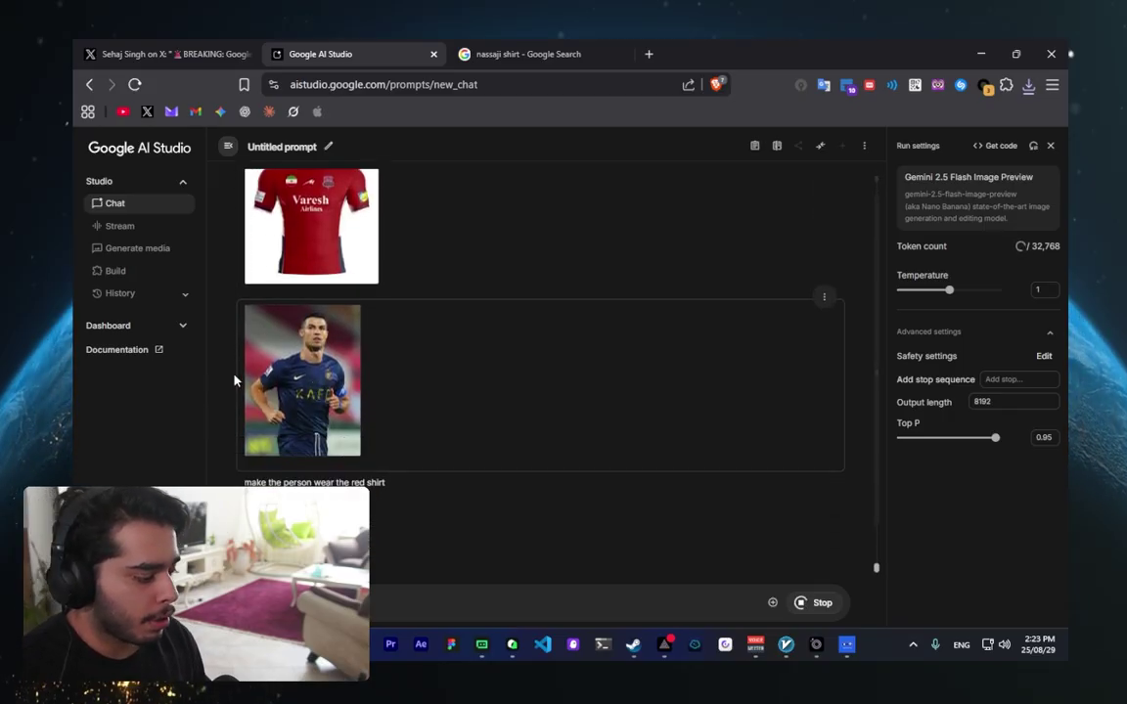
pyautogui.scroll(2, 311, 305)
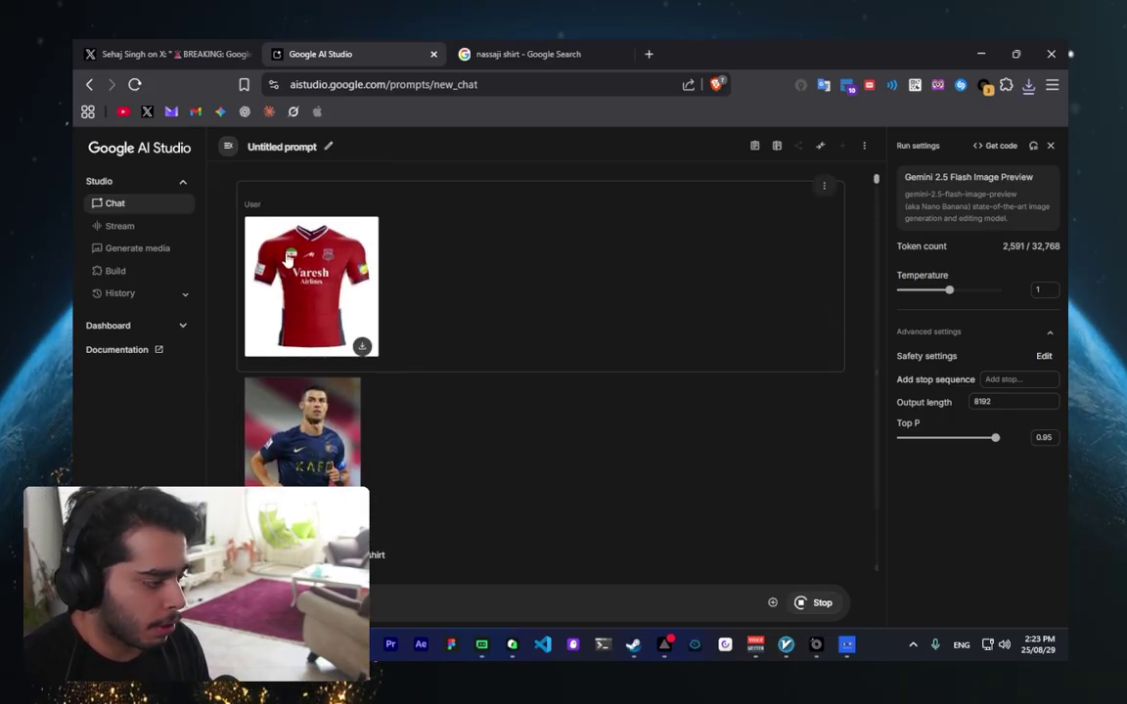
pyautogui.scroll(-1, 350, 296)
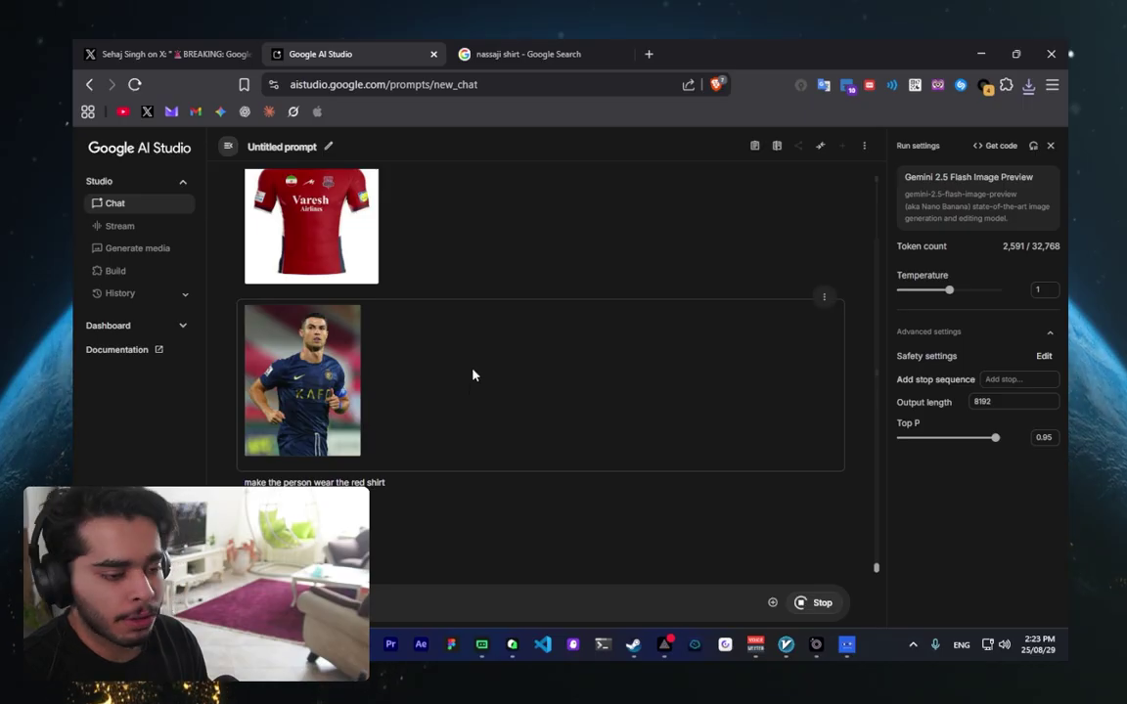
pyautogui.scroll(1, 371, 370)
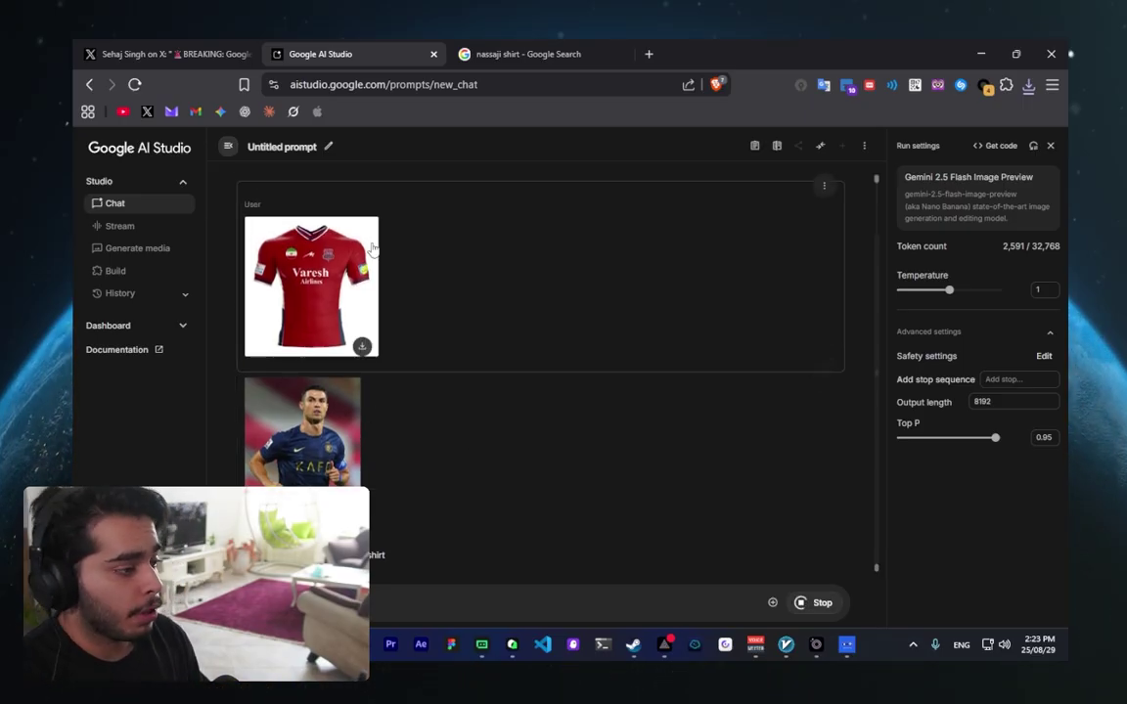
pyautogui.scroll(-3, 342, 313)
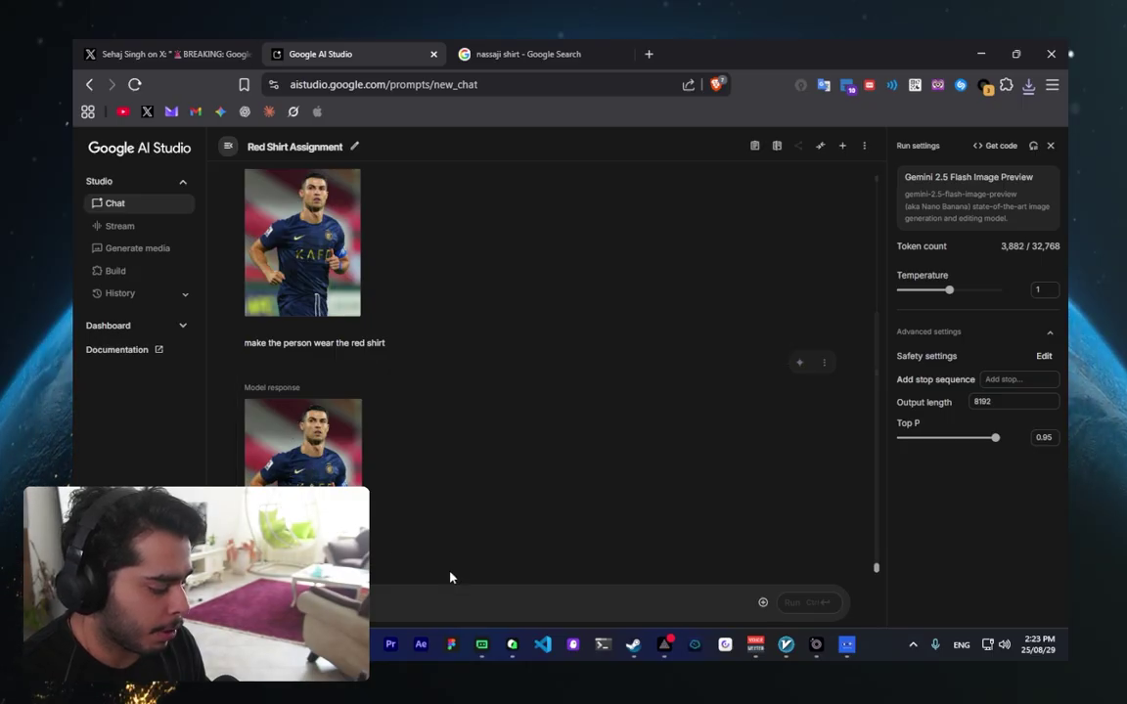
# - Retry the shirt swap with images (1).jpg attached again and the prompt "make the person wear red shirt"
pyautogui.click(763, 602)
pyautogui.click(635, 356)
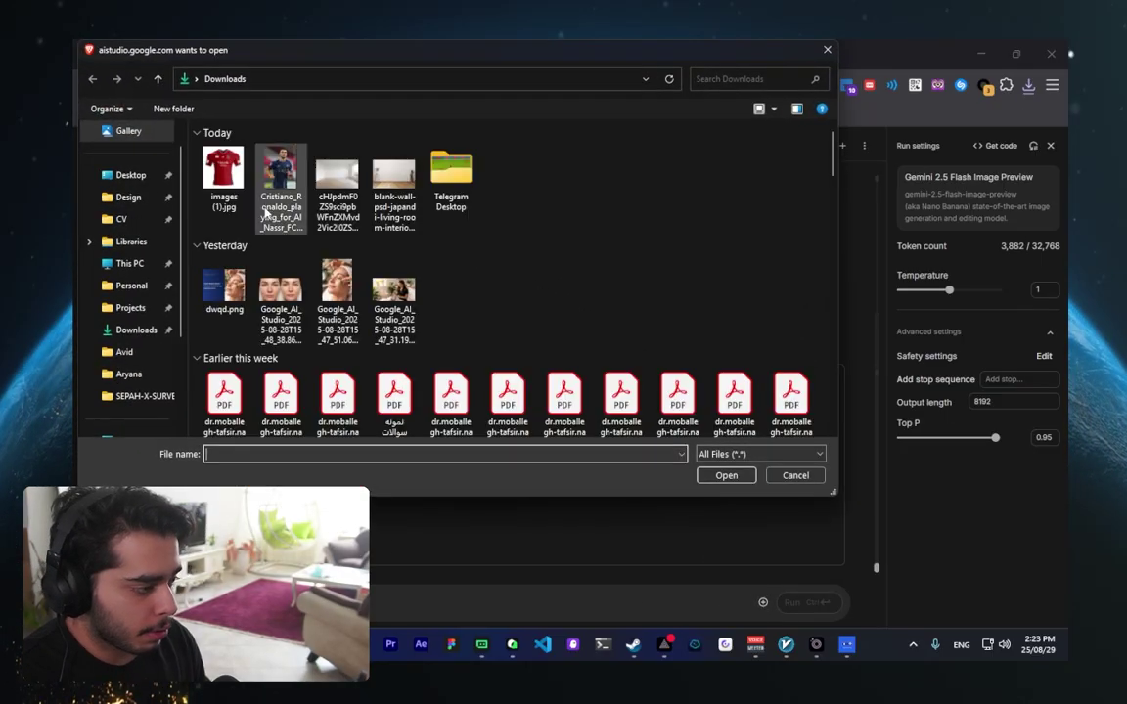
pyautogui.click(224, 169)
pyautogui.click(724, 472)
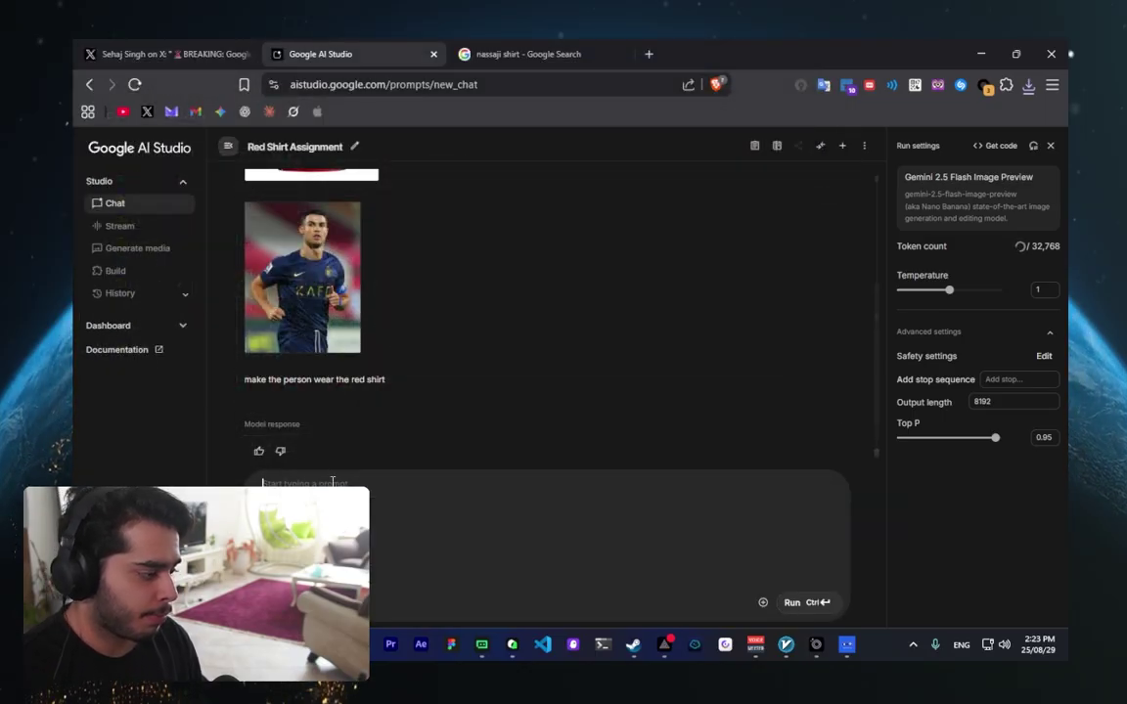
pyautogui.write('make the person')
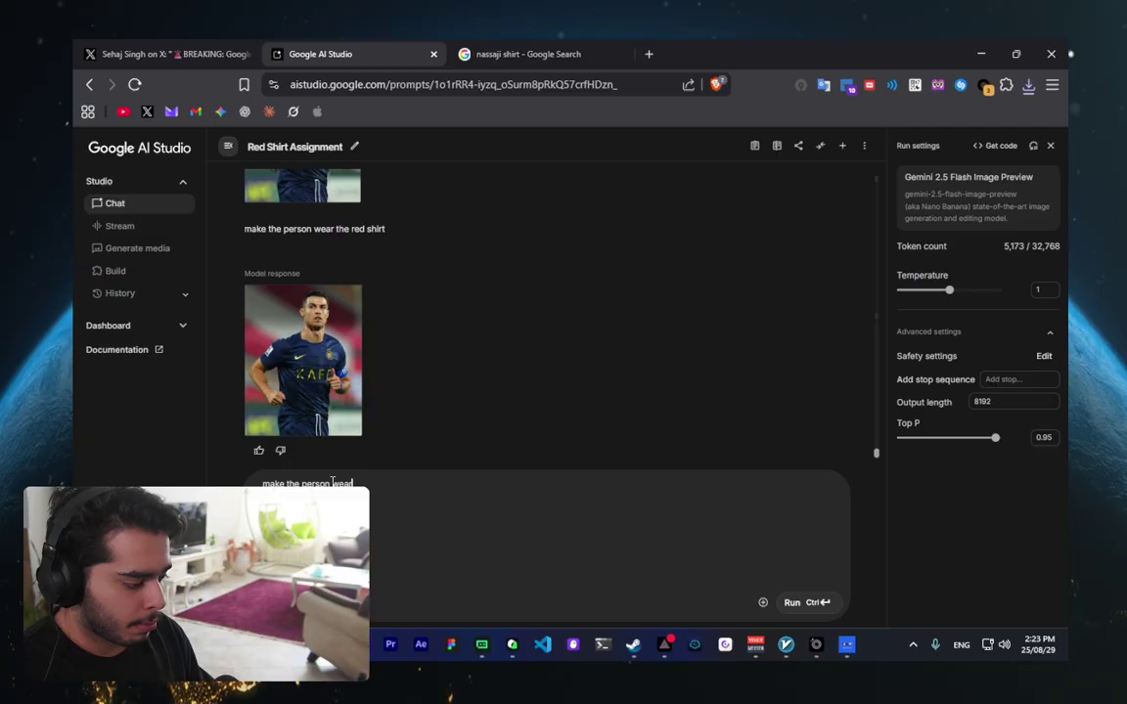
pyautogui.write(' wear red shirt')
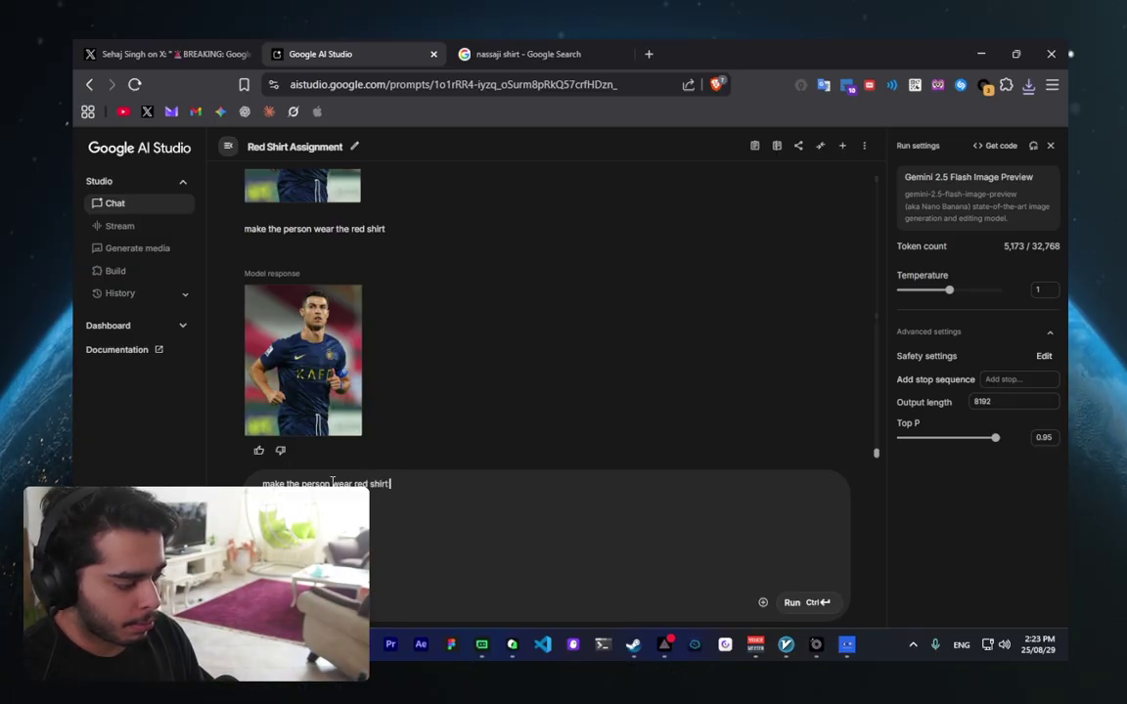
pyautogui.hotkey('ctrl', 'Return')
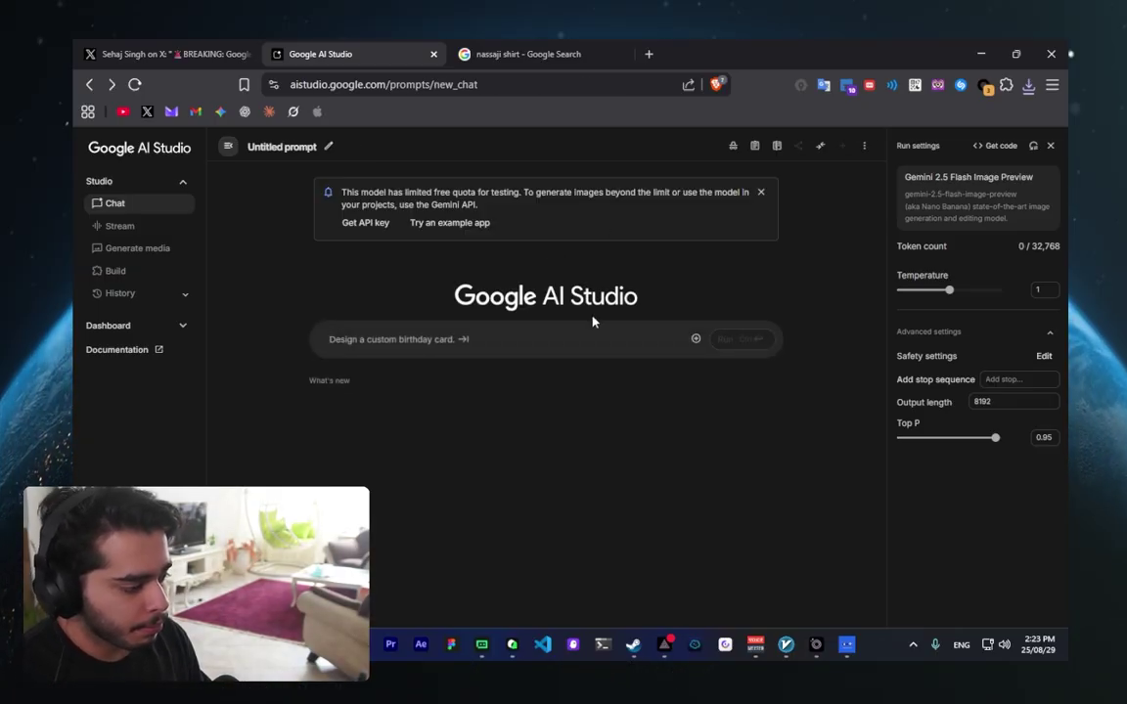
# - Return to the Red Shirt Assignment chat and attach the red Nassaji shirt picture, images (1).jpg, to the prompt
pyautogui.hotkey('alt', 'Right')
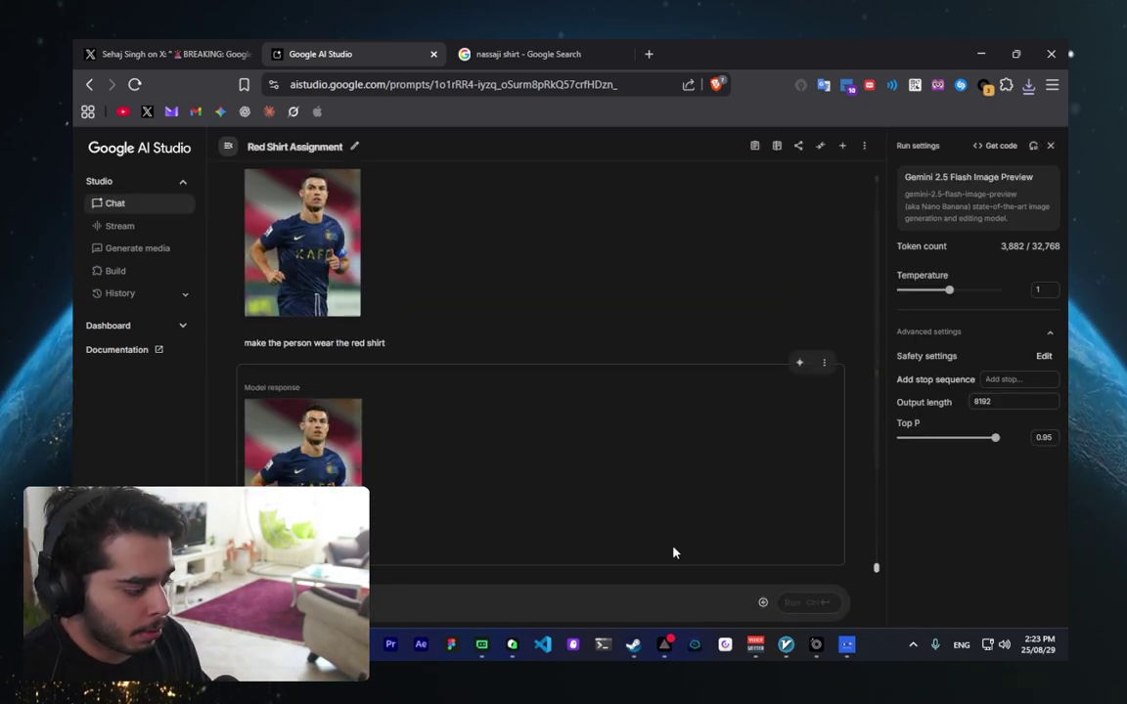
pyautogui.click(763, 602)
pyautogui.click(793, 542)
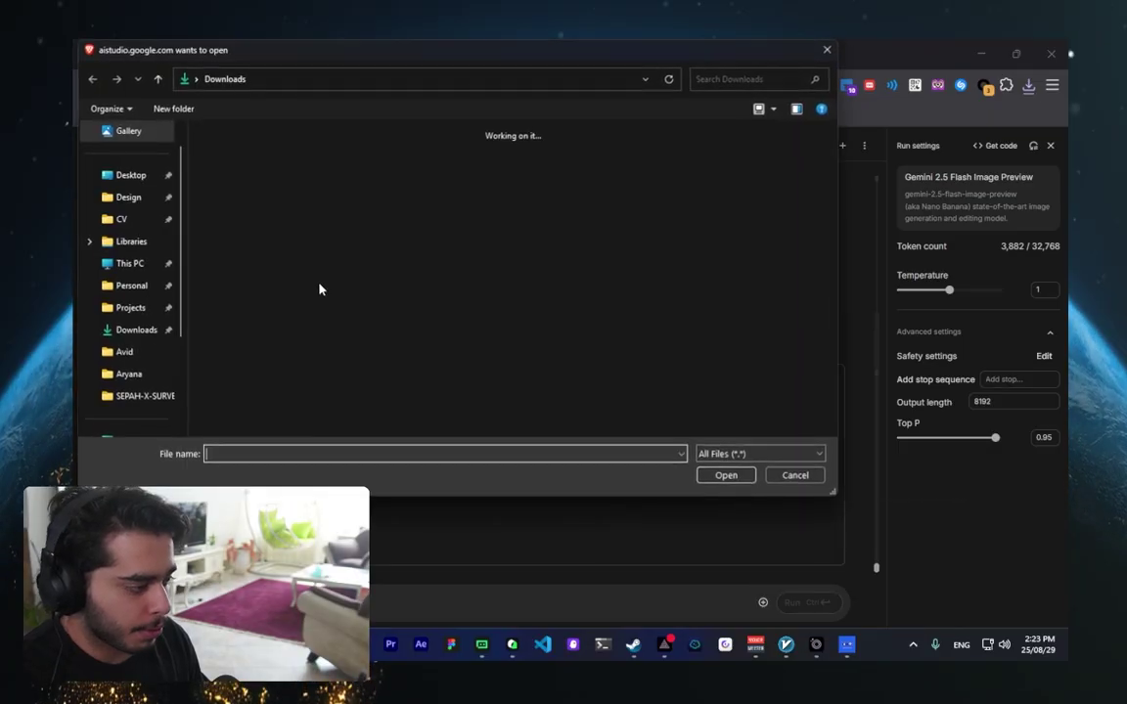
pyautogui.doubleClick(228, 178)
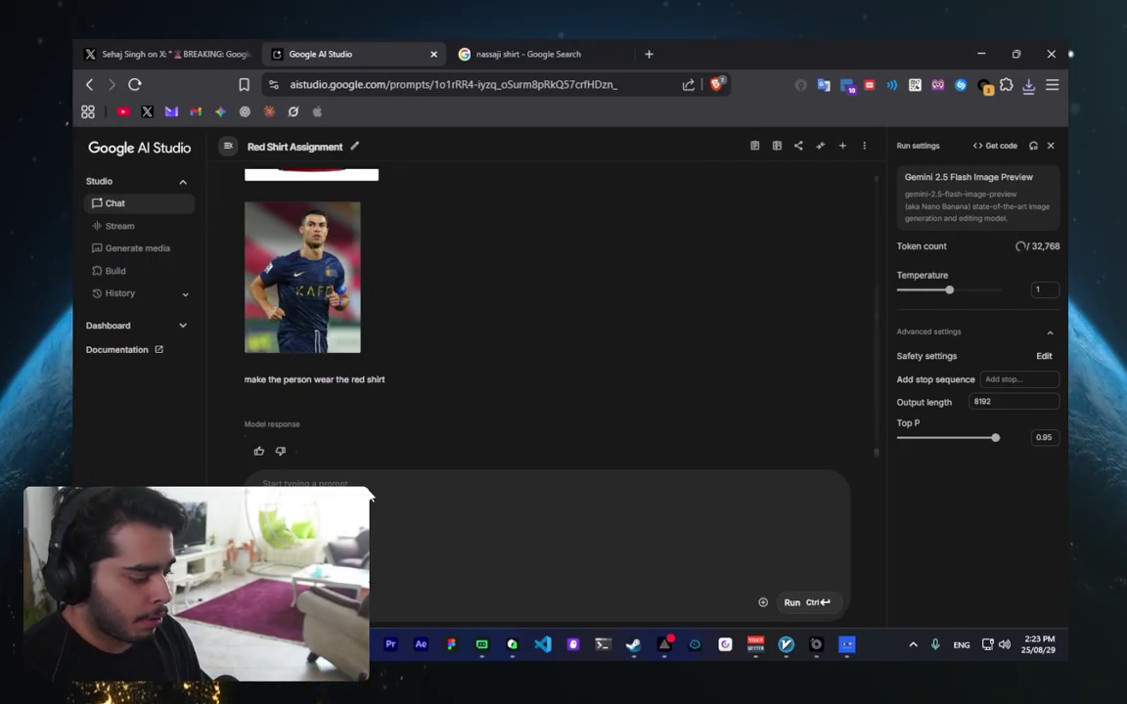
# - Run the prompt "make the person wear this red shirt" and view the generated image at full size
pyautogui.write('make the person wear this red shirt')
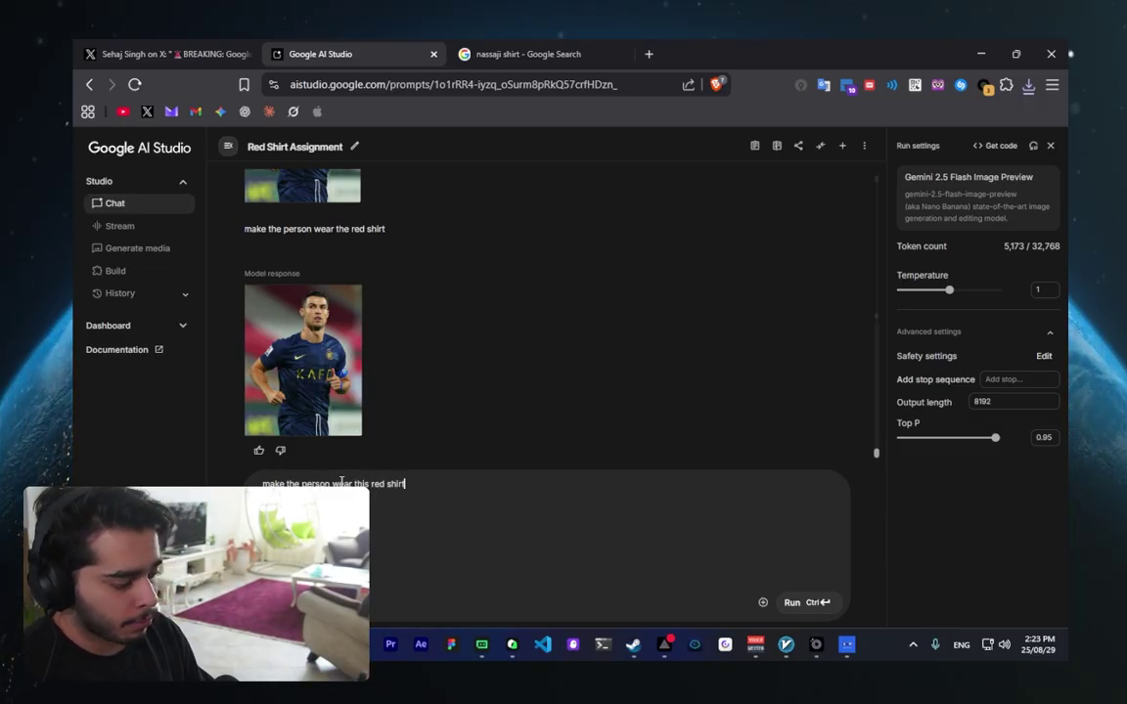
pyautogui.hotkey('ctrl', 'Return')
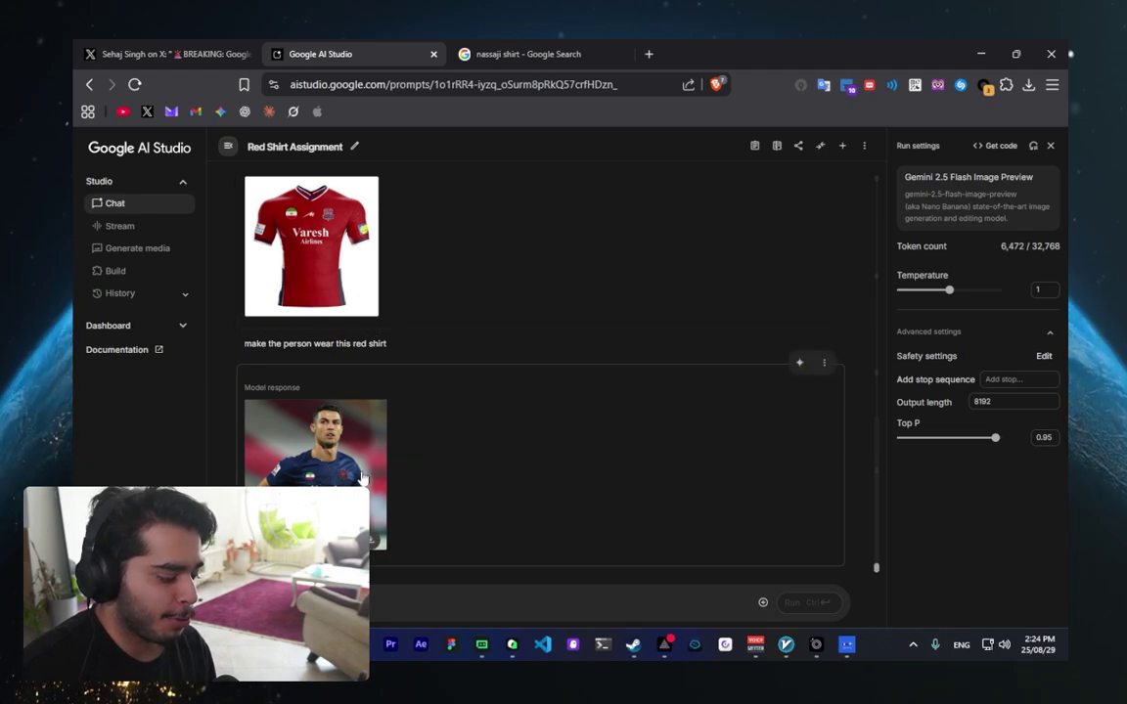
pyautogui.click(325, 431)
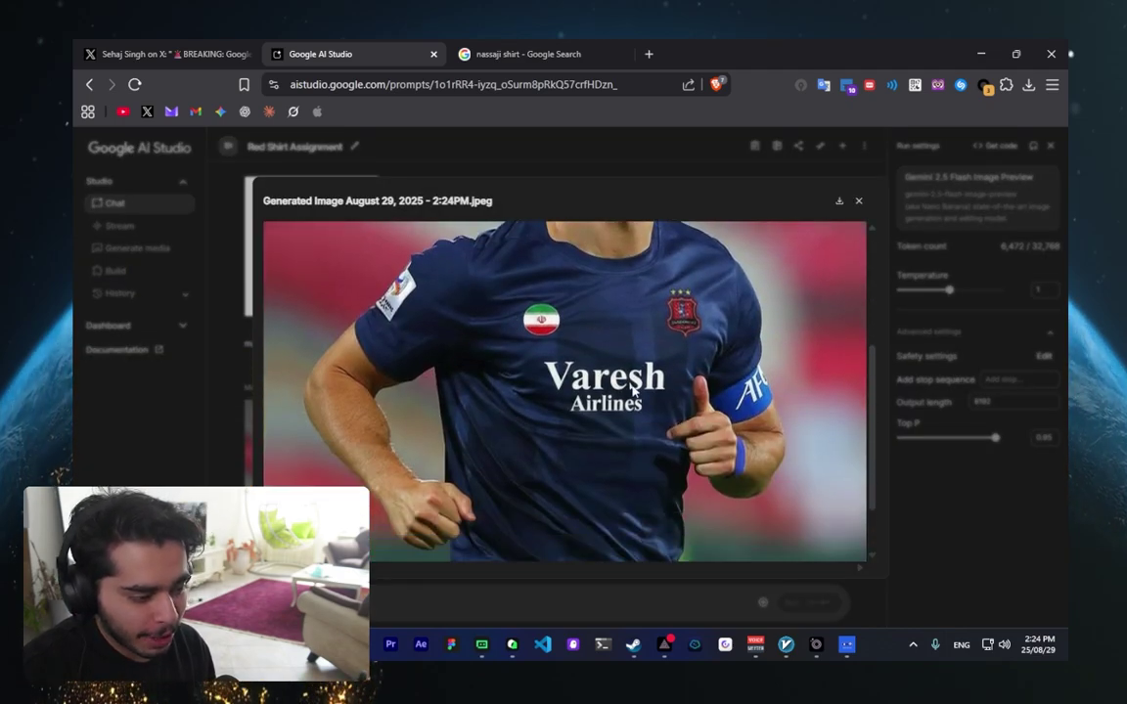
pyautogui.press('Escape')
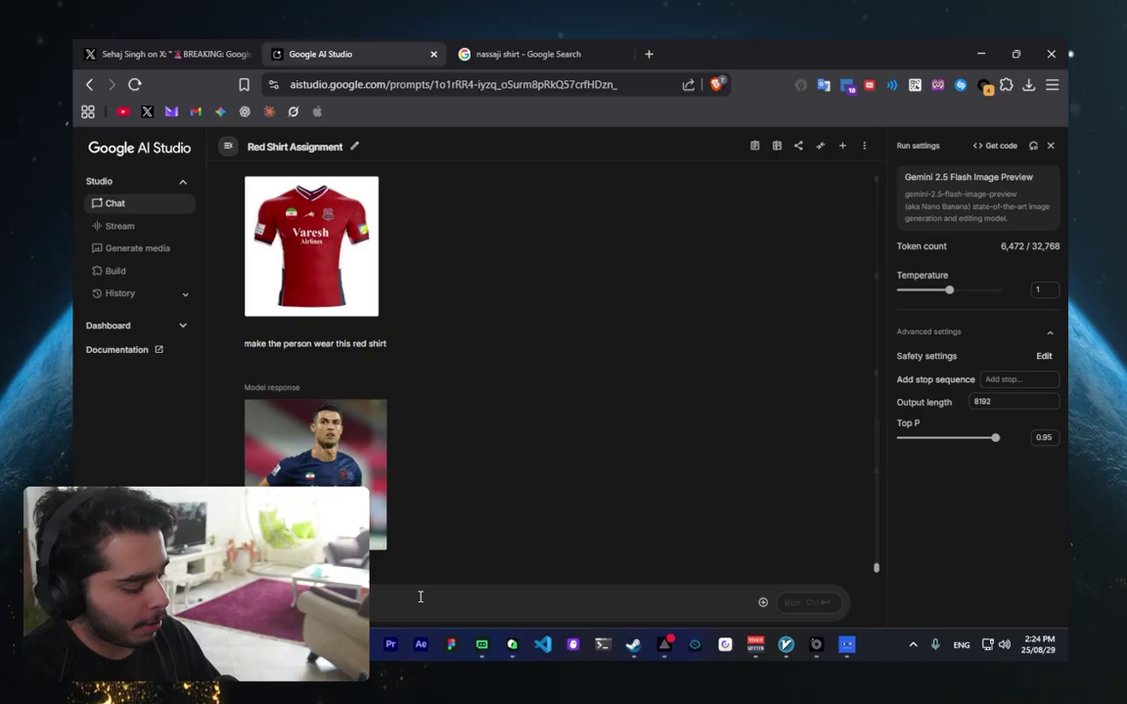
# - Run the prompt "make the shirt red like image" and compare the generated pictures with the uploaded shirt and player photo
pyautogui.click(420, 597)
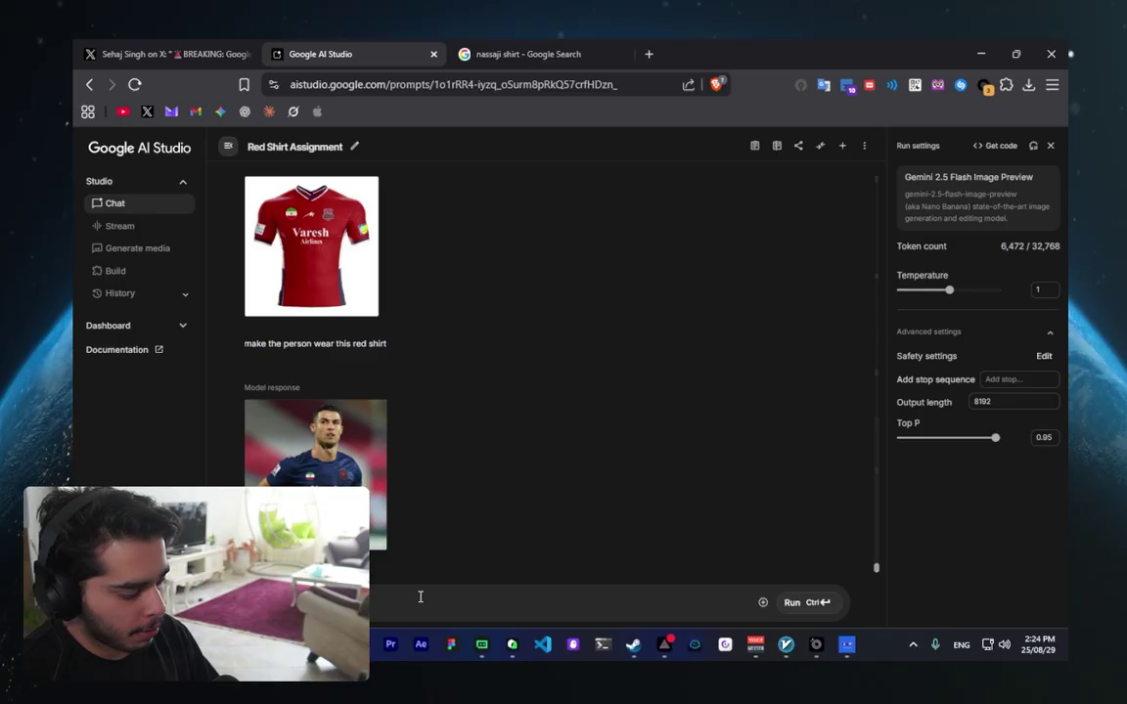
pyautogui.hotkey('ctrl', 'Return')
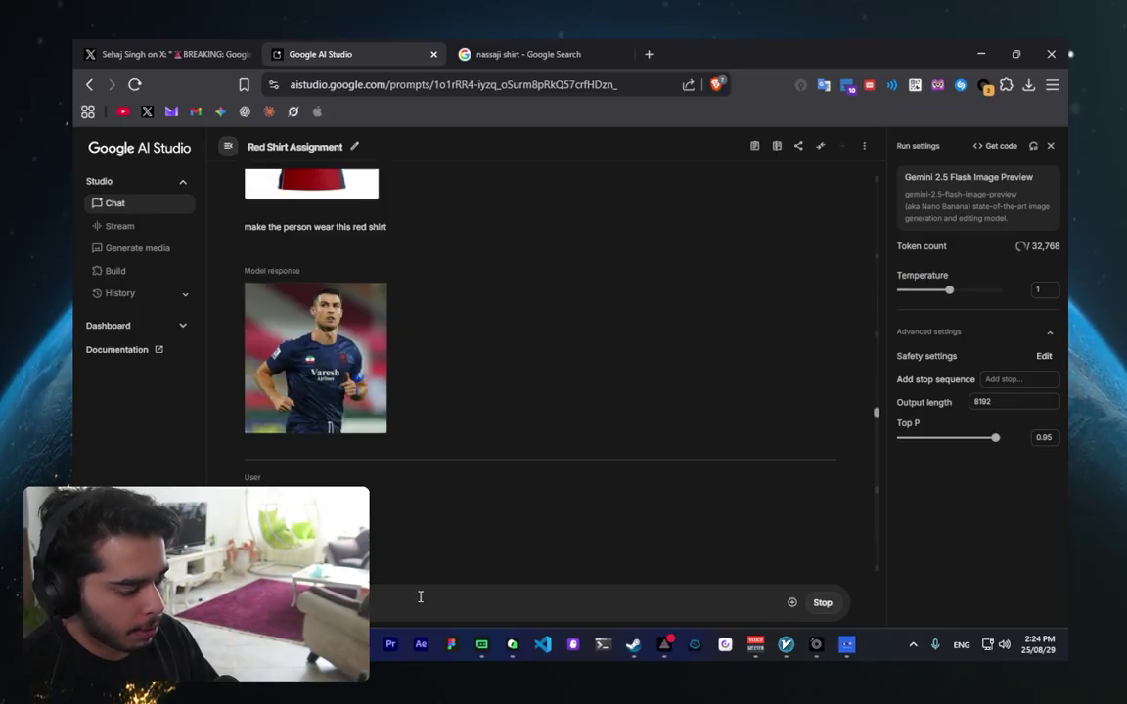
pyautogui.click(352, 350)
pyautogui.scroll(-3, 638, 433)
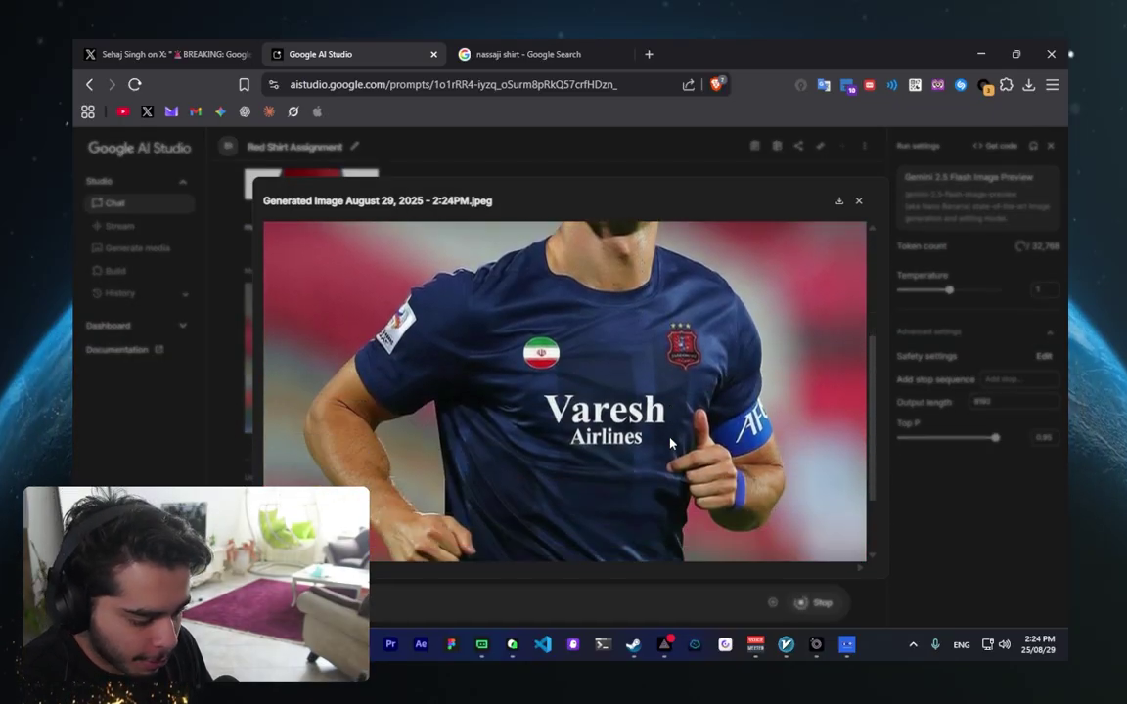
pyautogui.click(859, 200)
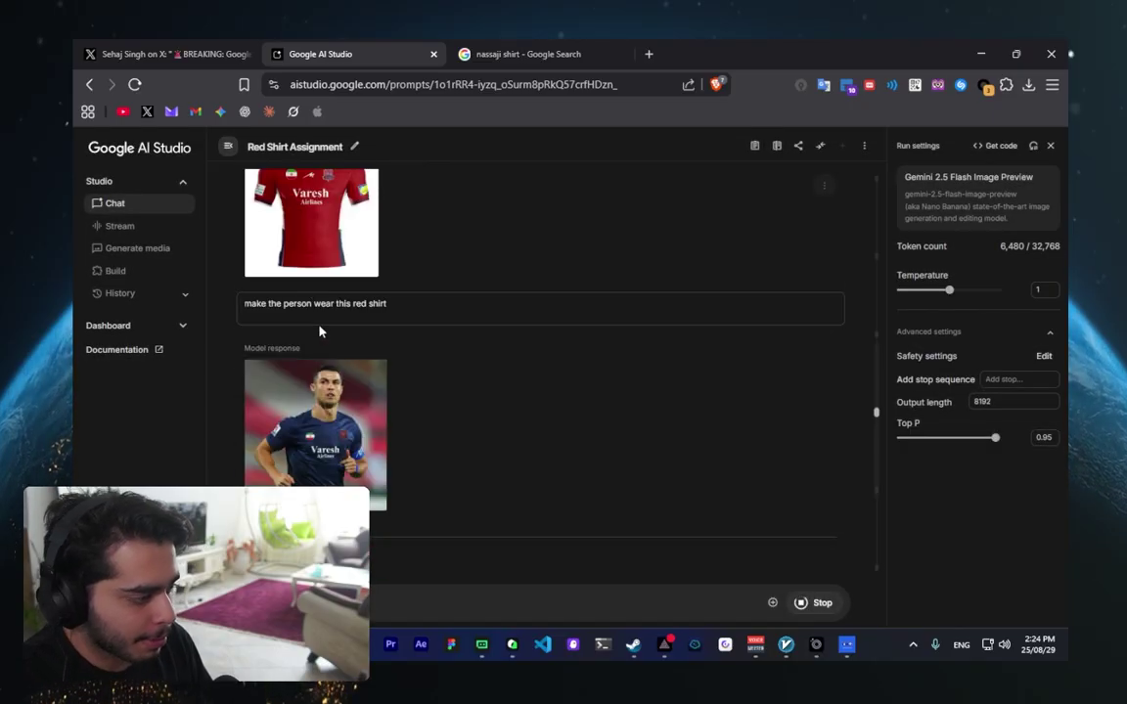
pyautogui.scroll(-4, 333, 392)
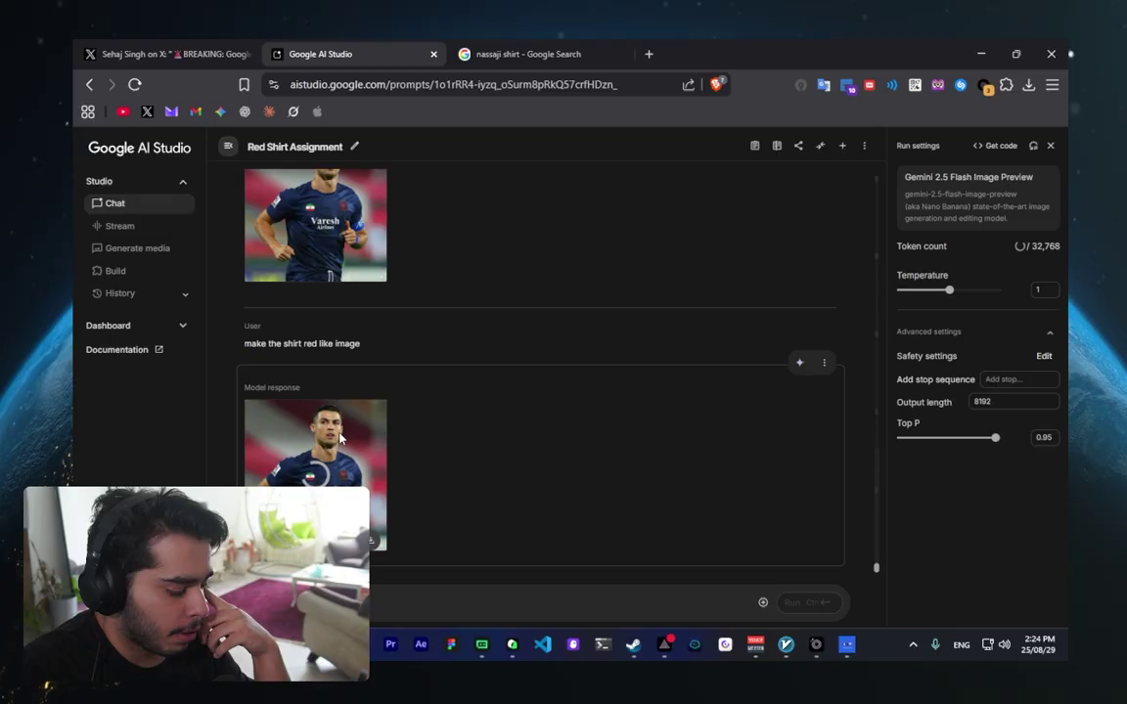
pyautogui.scroll(5, 548, 459)
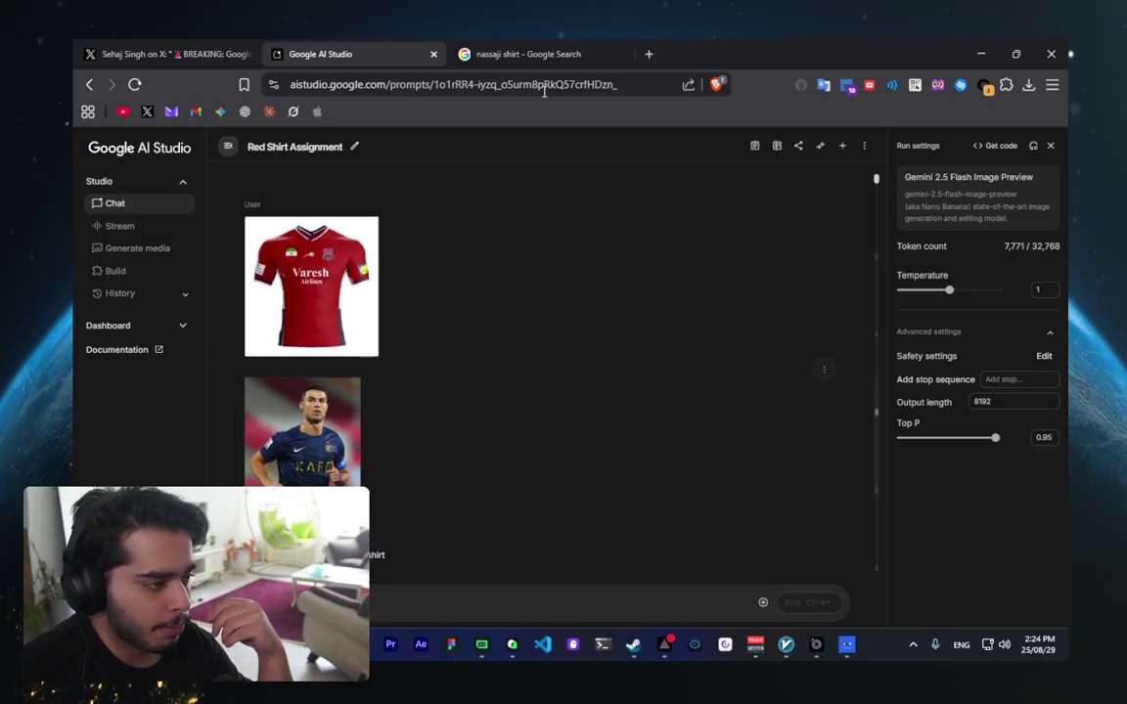
# - Switch to Google Images and search for "perspolis shirt" in place of the Nassaji shirt
pyautogui.click(515, 56)
pyautogui.doubleClick(228, 163)
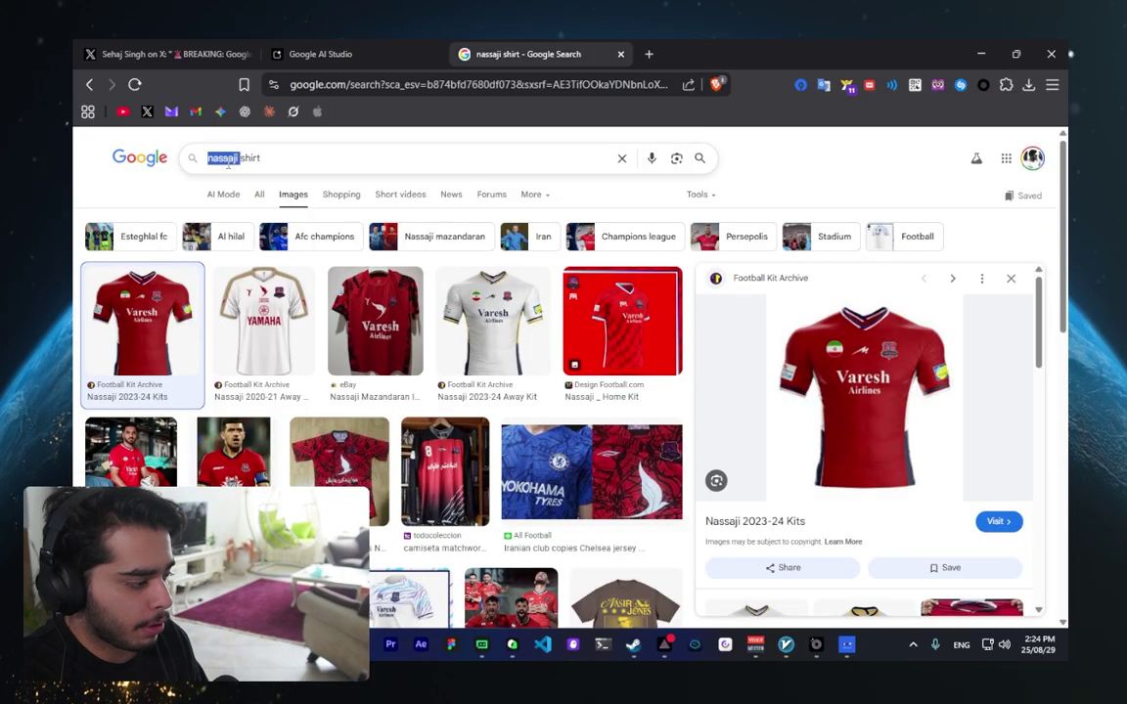
pyautogui.write('perso')
pyautogui.press('BackSpace')
pyautogui.write('polis')
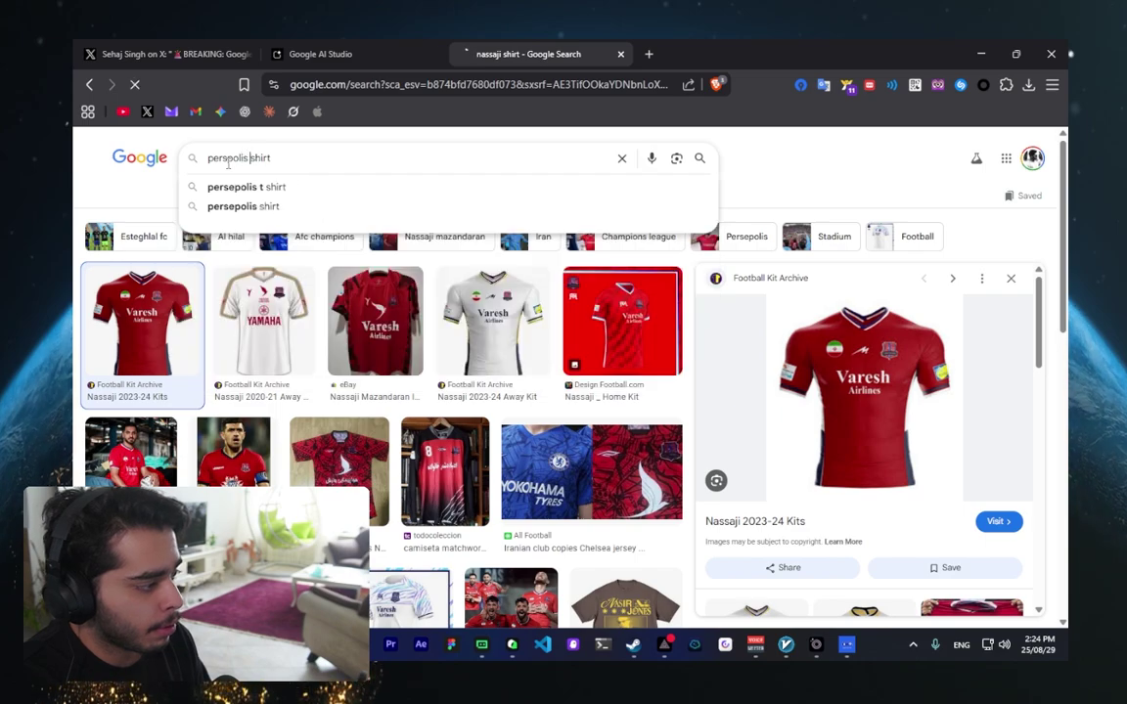
pyautogui.press('Return')
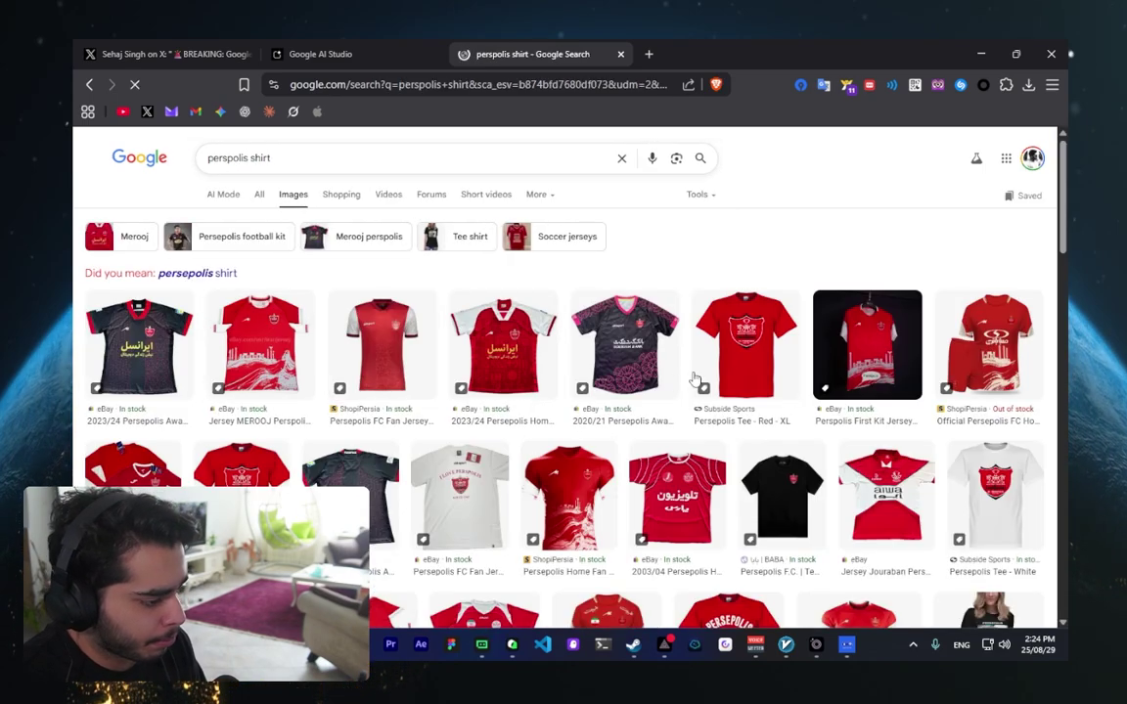
# - Open the 2023/24 Persepolis Home Jersey result and save its picture to Downloads as s-l1200 (1).jpg
pyautogui.click(643, 367)
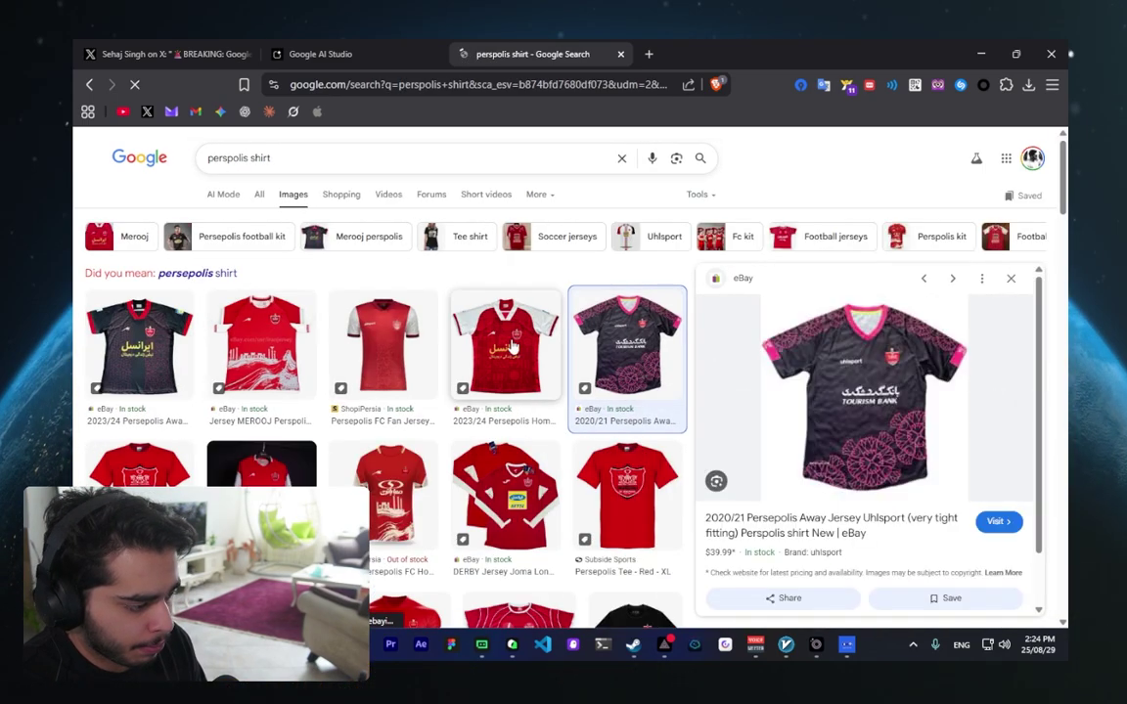
pyautogui.press('Left')
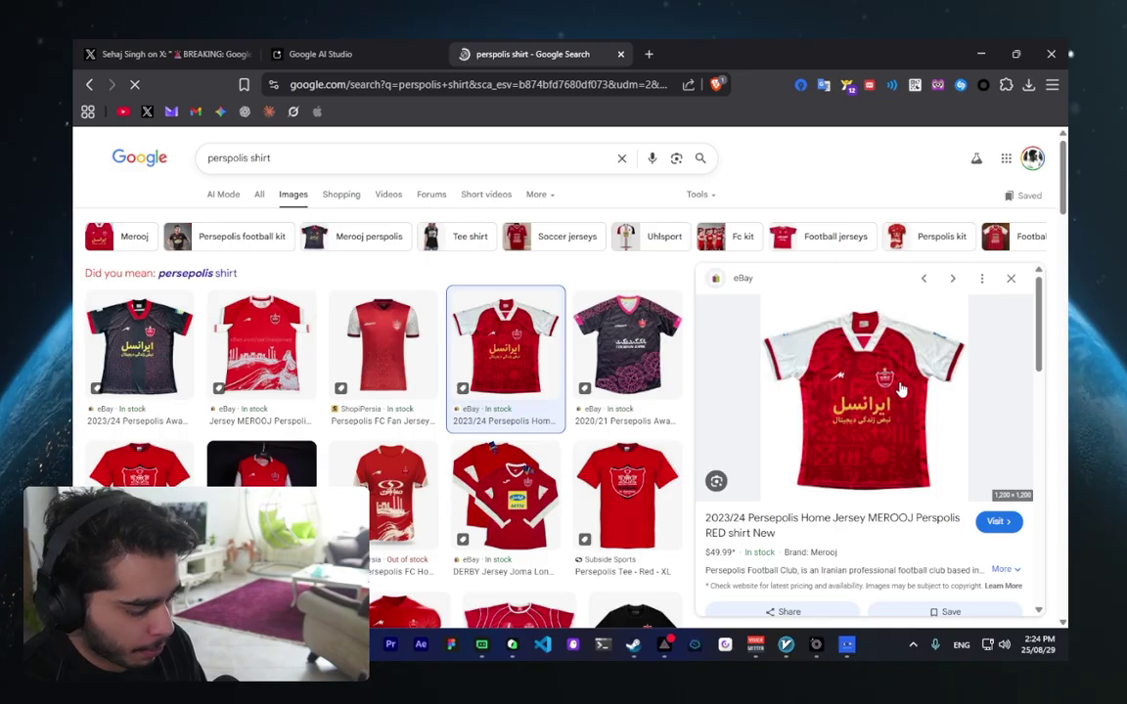
pyautogui.rightClick(900, 389)
pyautogui.press('Escape')
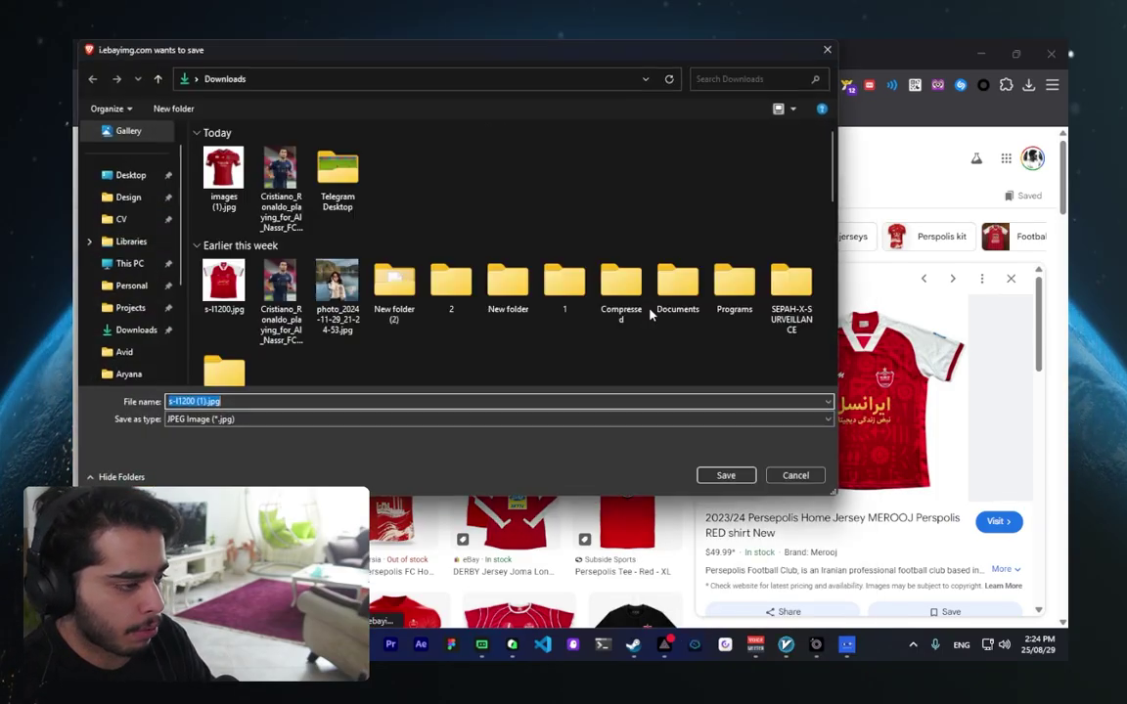
pyautogui.press('Return')
# - Return to Google AI Studio and attach s-l1200 (1).jpg to the Red Shirt Assignment chat
pyautogui.click(323, 54)
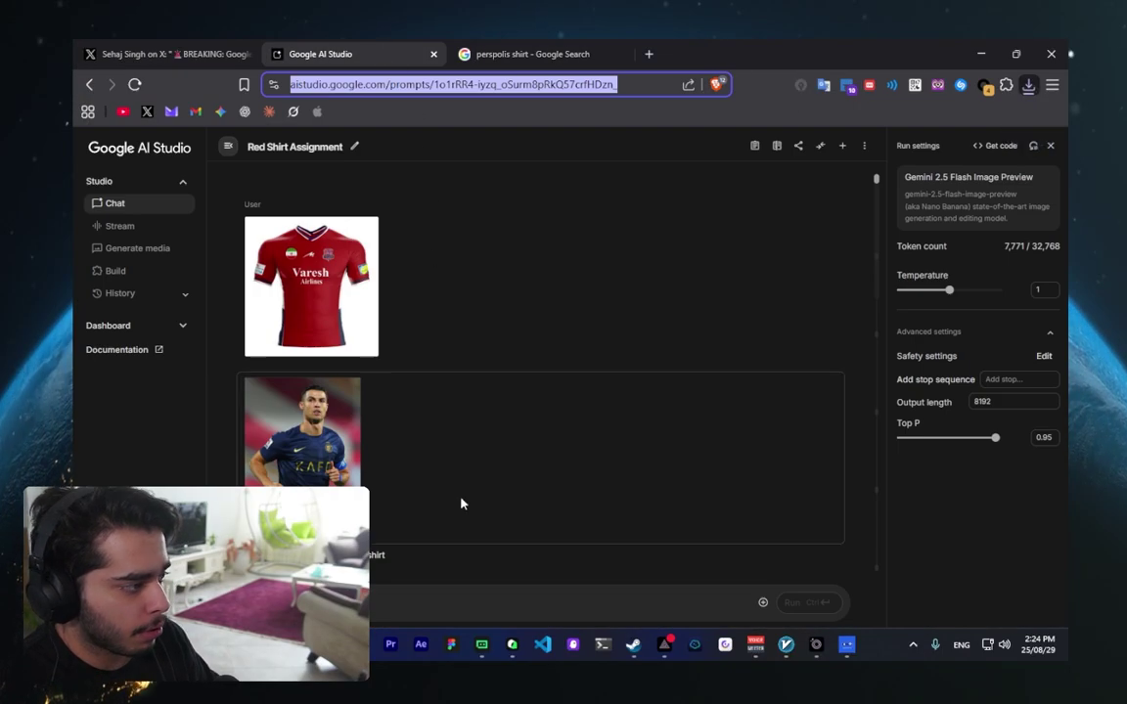
pyautogui.click(761, 600)
pyautogui.click(788, 538)
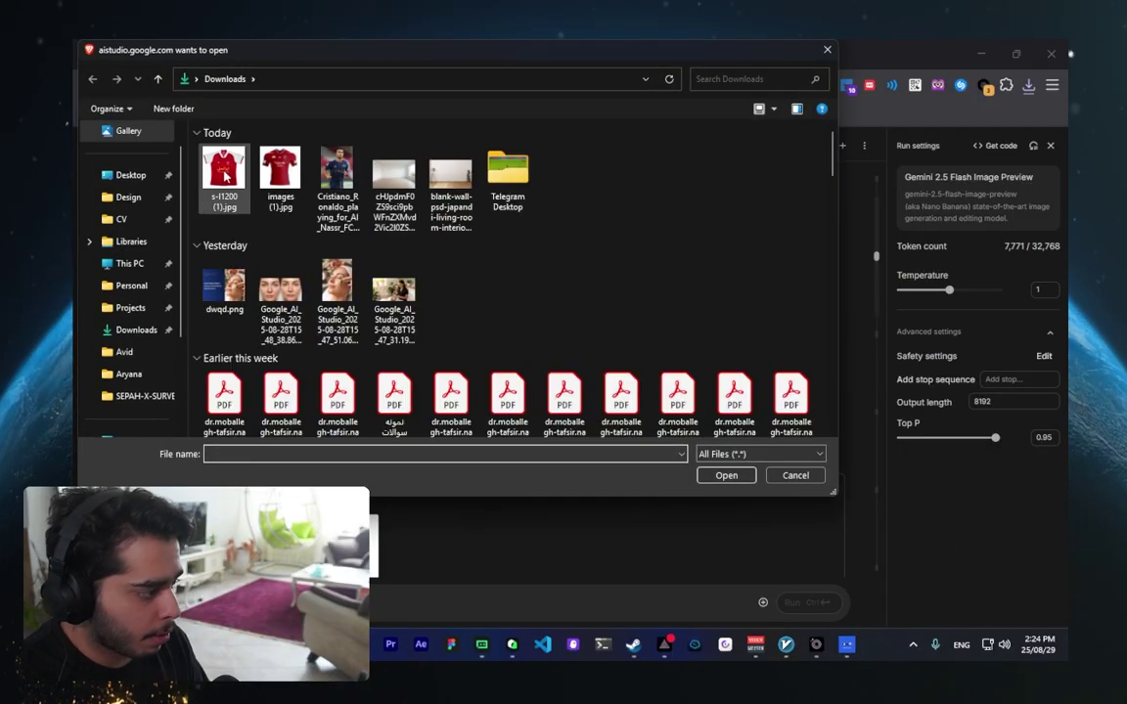
pyautogui.doubleClick(224, 174)
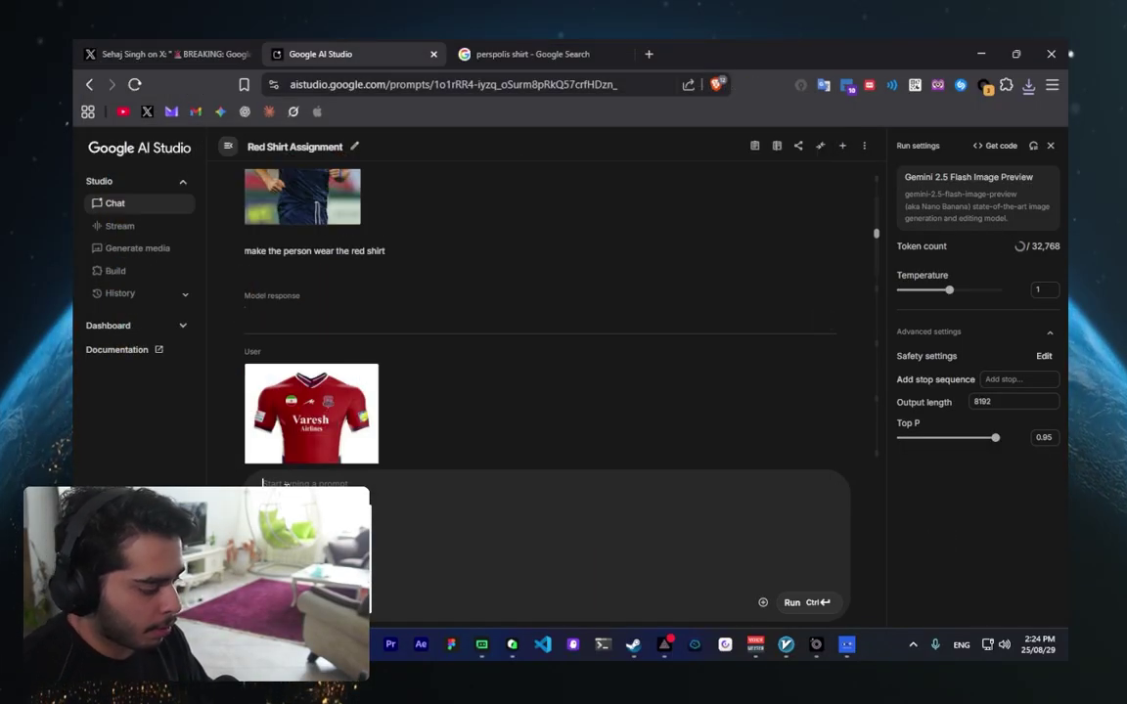
# - Run the prompt "now make him wear this shirt" with the attached Persepolis jersey
pyautogui.write('now rea')
pyautogui.write('ke him wear this')
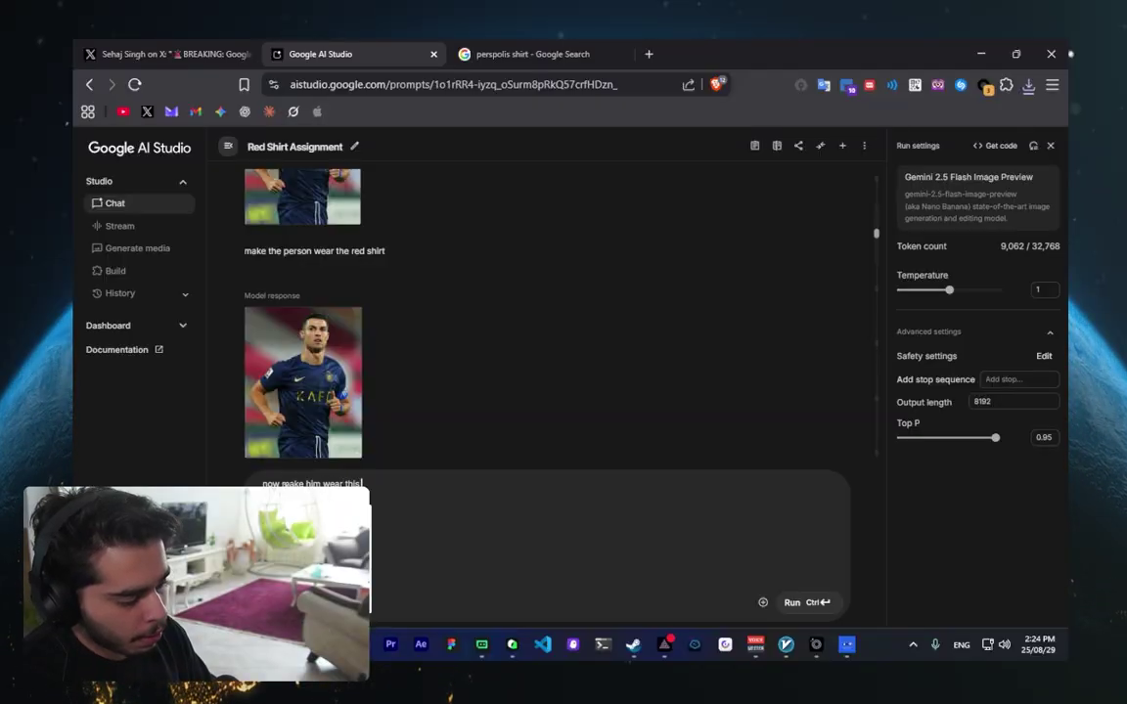
pyautogui.write(' shirt')
pyautogui.hotkey('ctrl', 'Return')
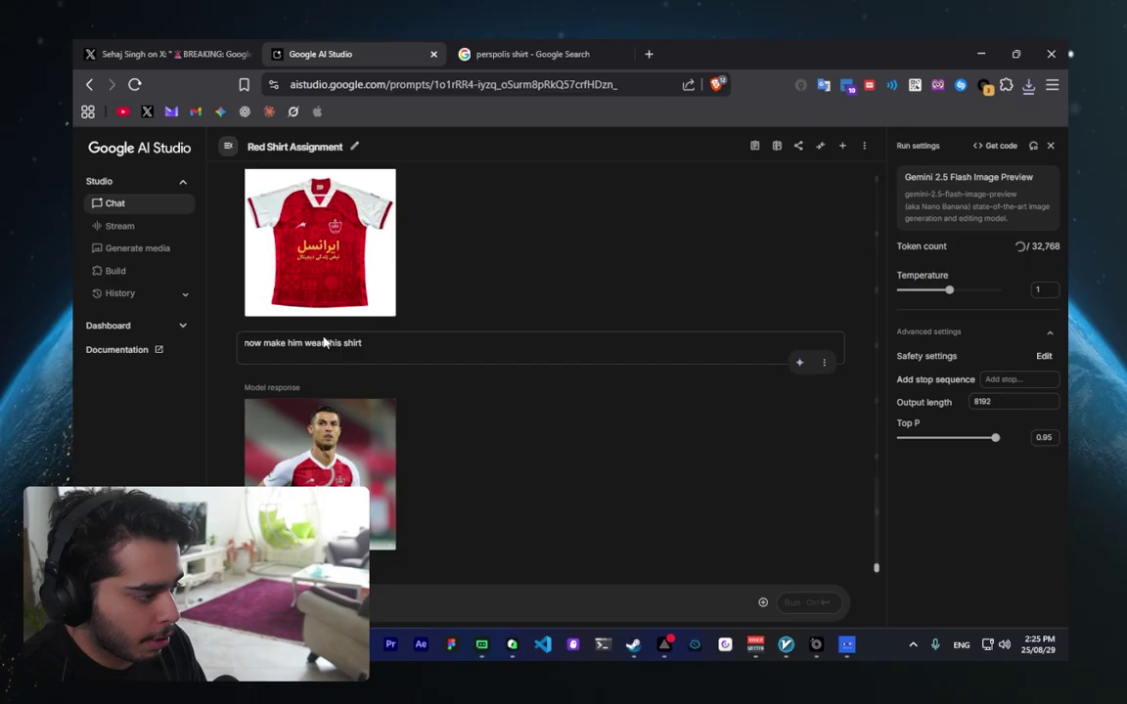
# - Enlarge the generated Persepolis picture and examine the jersey's pattern, crest and sponsor text
pyautogui.click(347, 466)
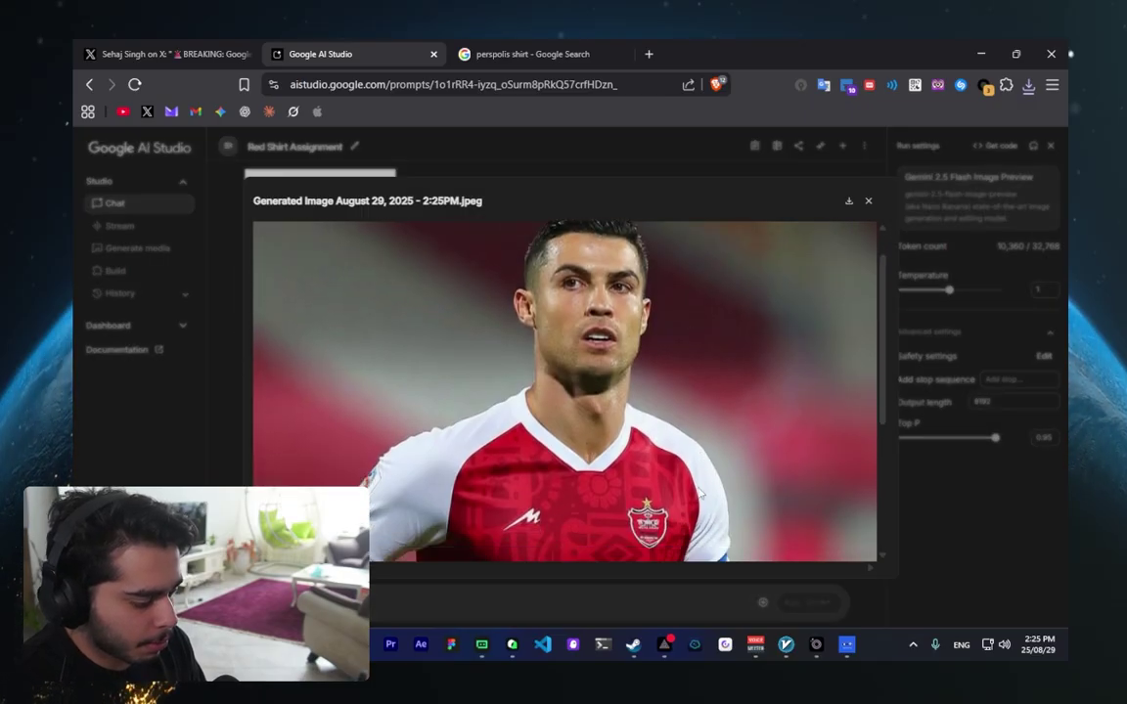
pyautogui.scroll(-3, 691, 474)
pyautogui.scroll(-1, 630, 428)
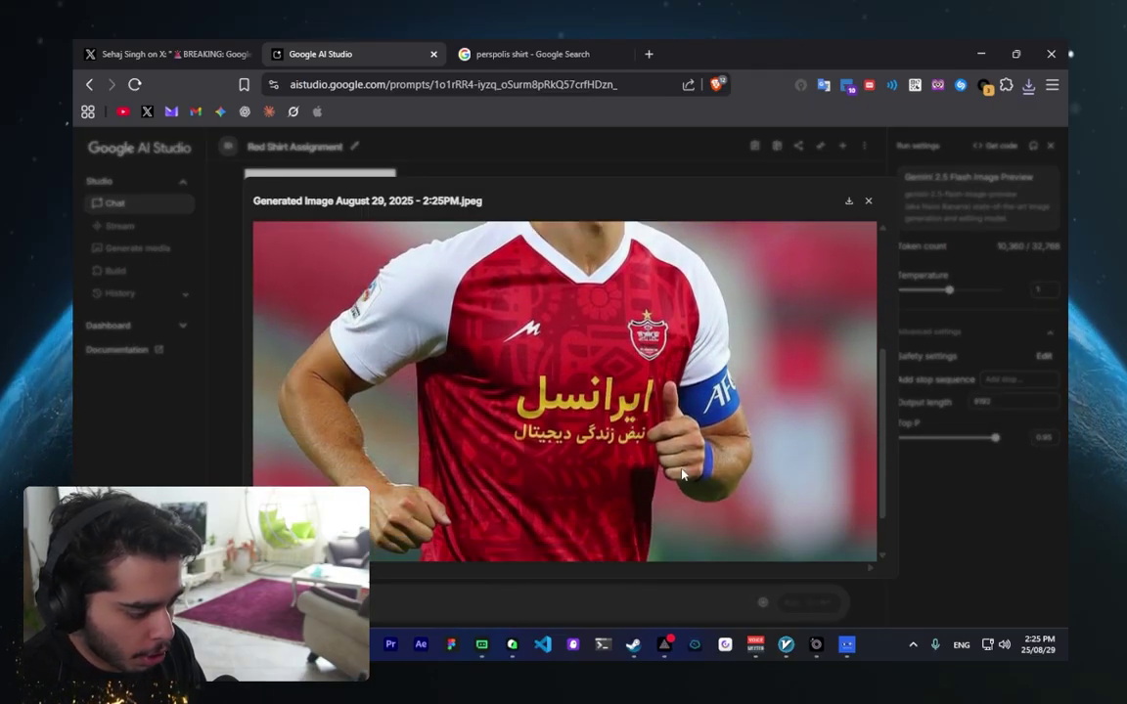
pyautogui.scroll(-1, 646, 475)
pyautogui.scroll(1, 646, 519)
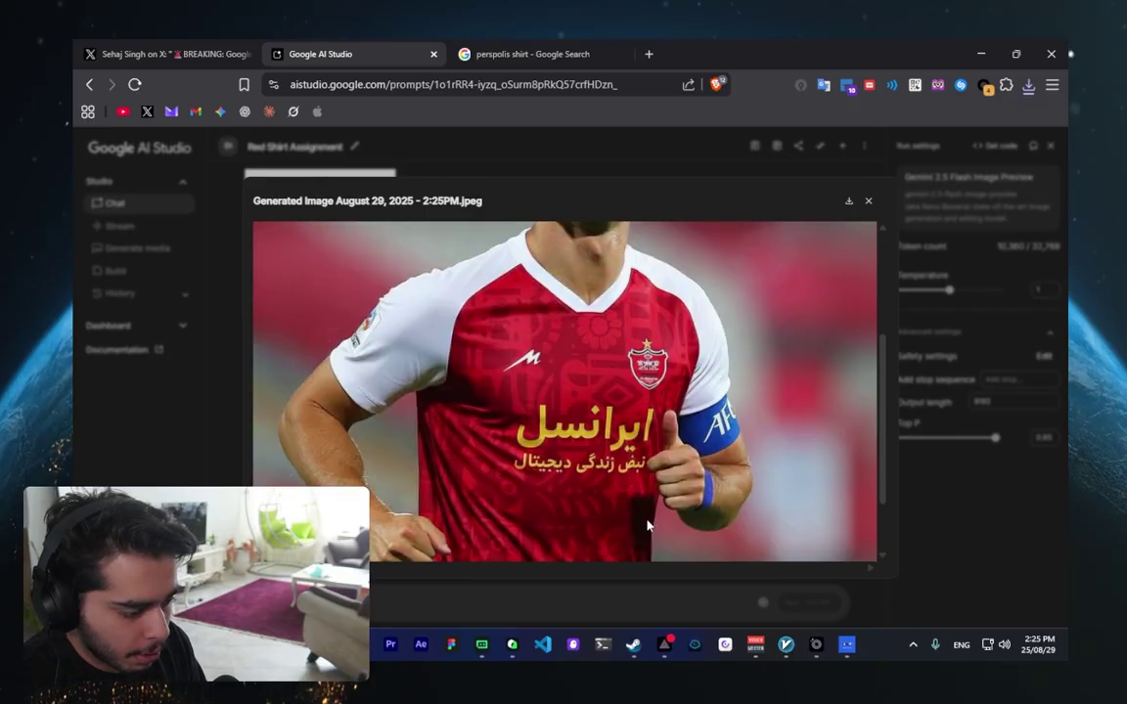
pyautogui.scroll(-1, 626, 504)
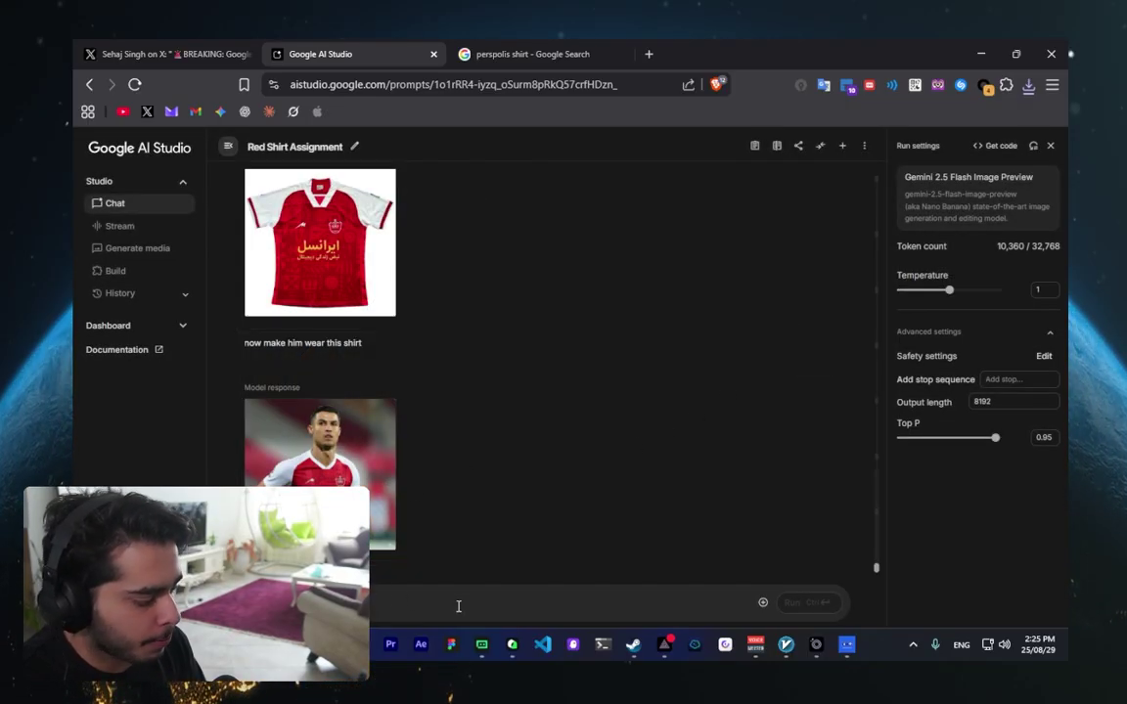
# - Run the prompt "add a text in behind of person saying CR7 in retro vibe" and enlarge the generated image
pyautogui.write('n')
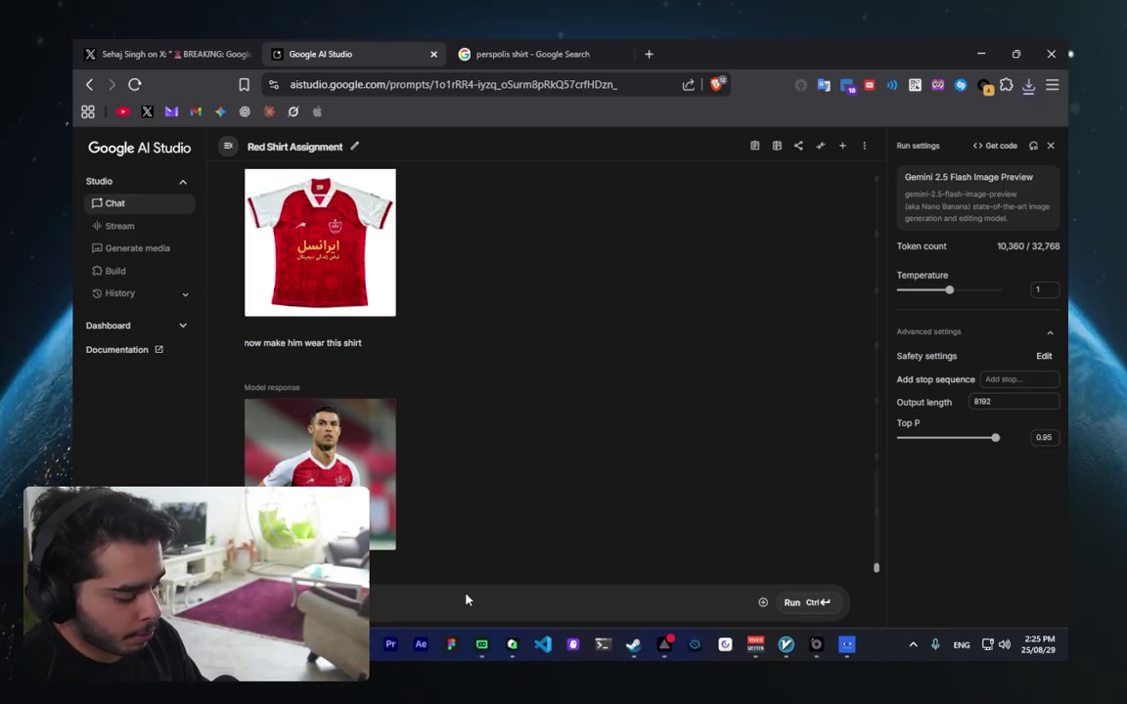
pyautogui.write('s')
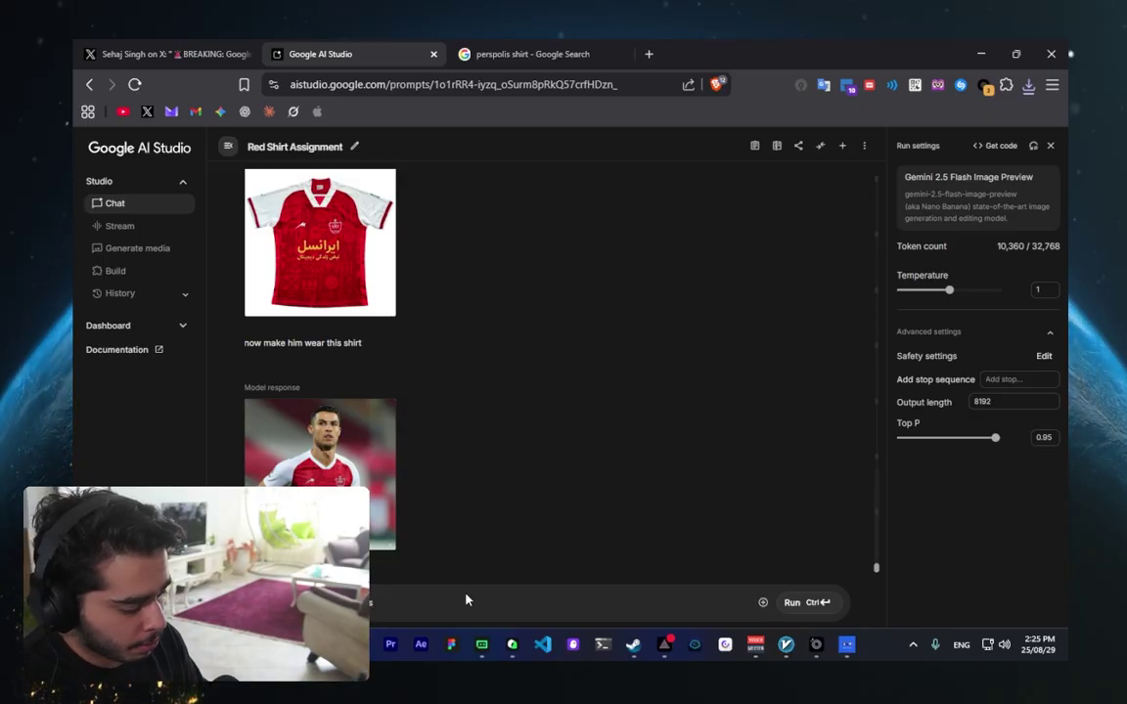
pyautogui.write('ion say')
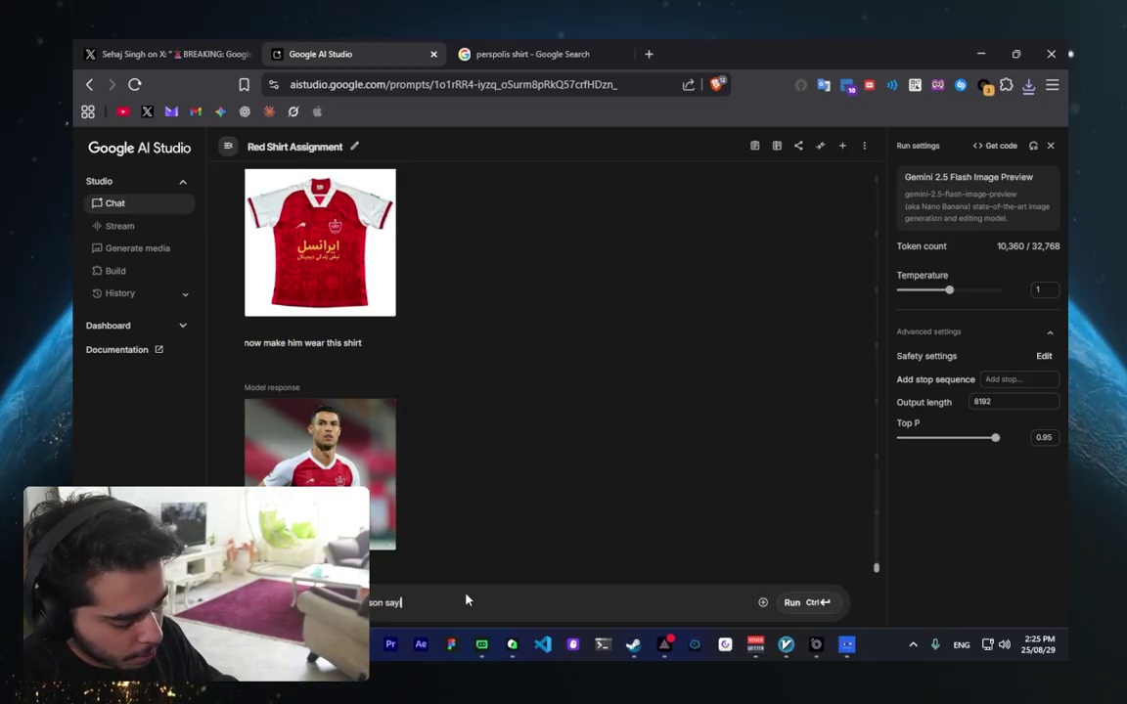
pyautogui.write('ing CR7 ')
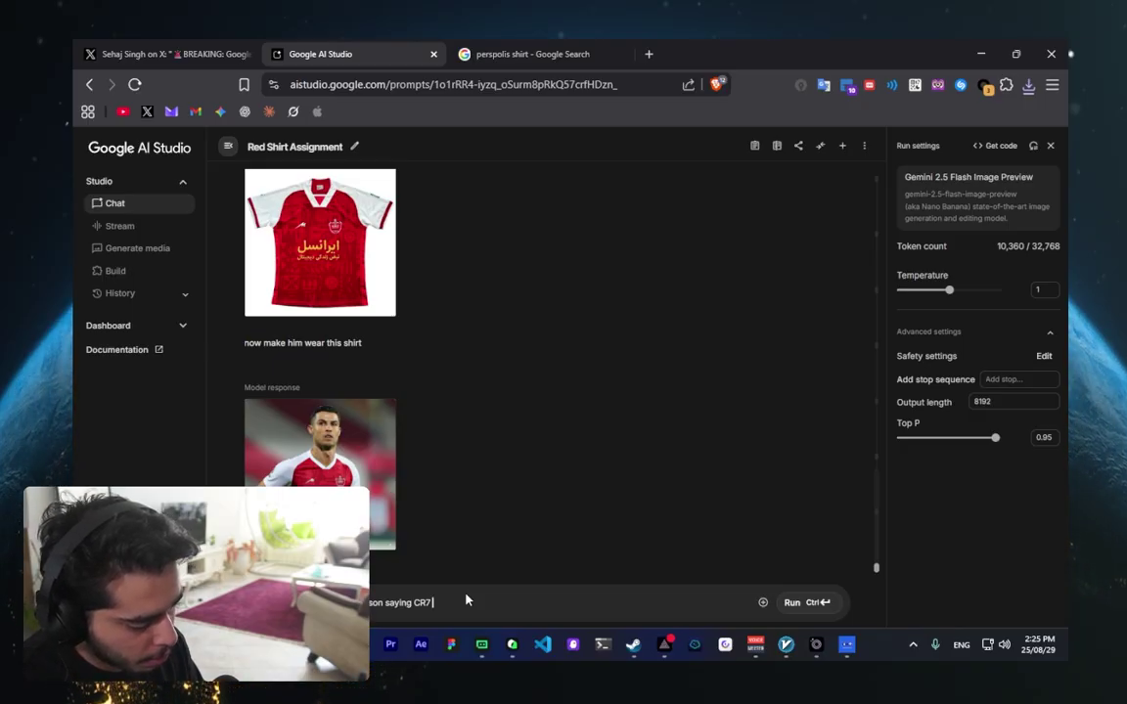
pyautogui.write('in retro vibe')
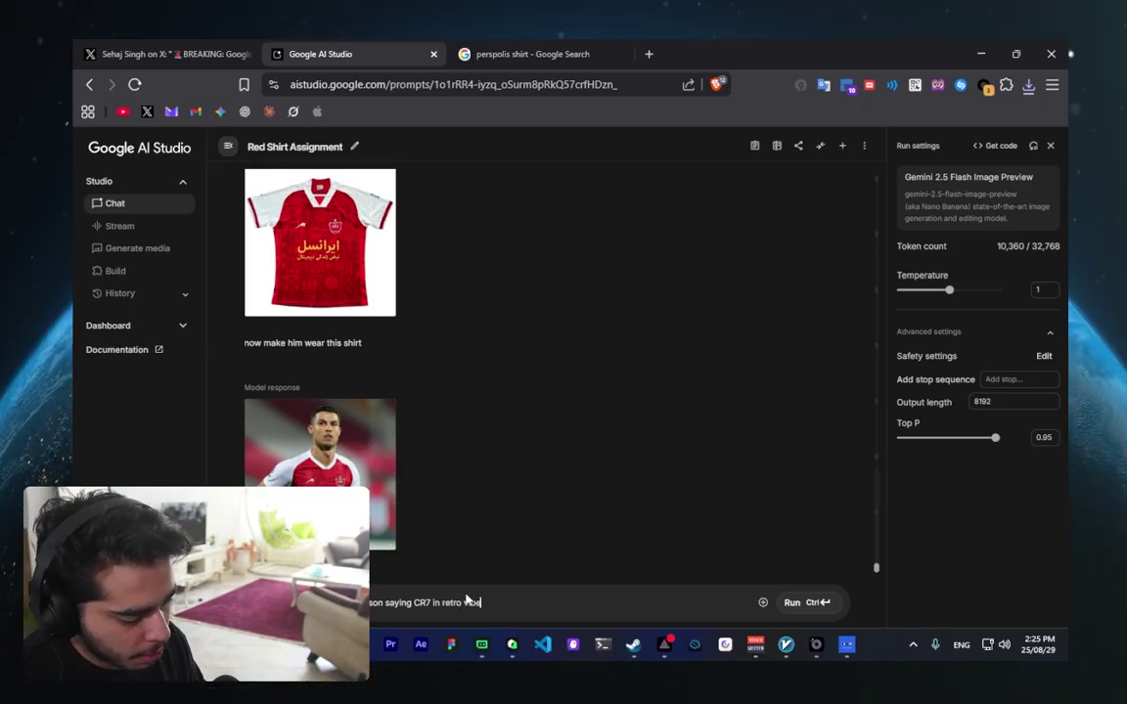
pyautogui.hotkey('ctrl', 'Return')
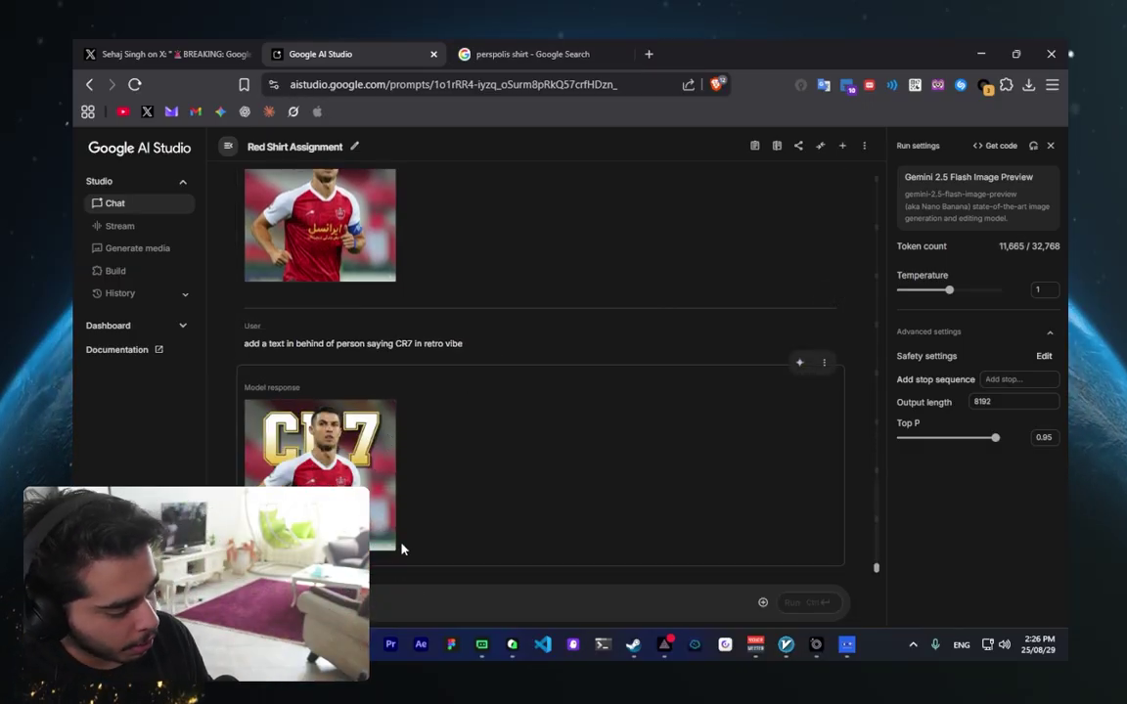
pyautogui.click(390, 452)
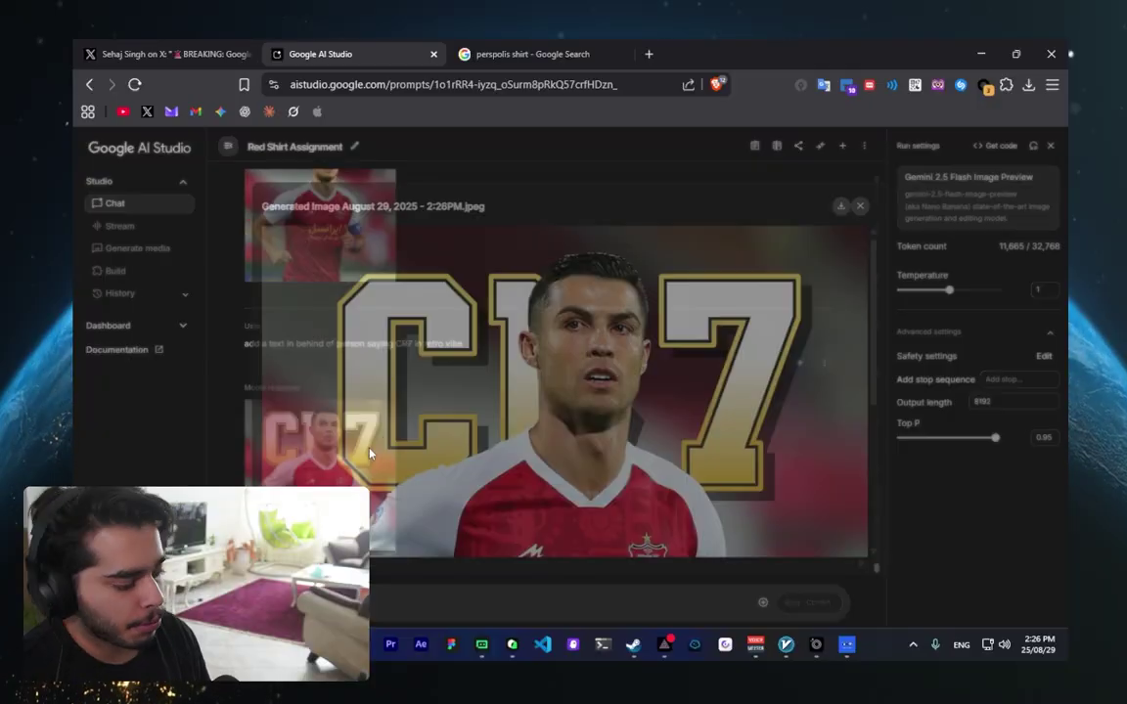
# - Close the enlarged CR7 image and run the prompt "i want side view of this image from right"
pyautogui.scroll(-5, 836, 240)
pyautogui.press('Escape')
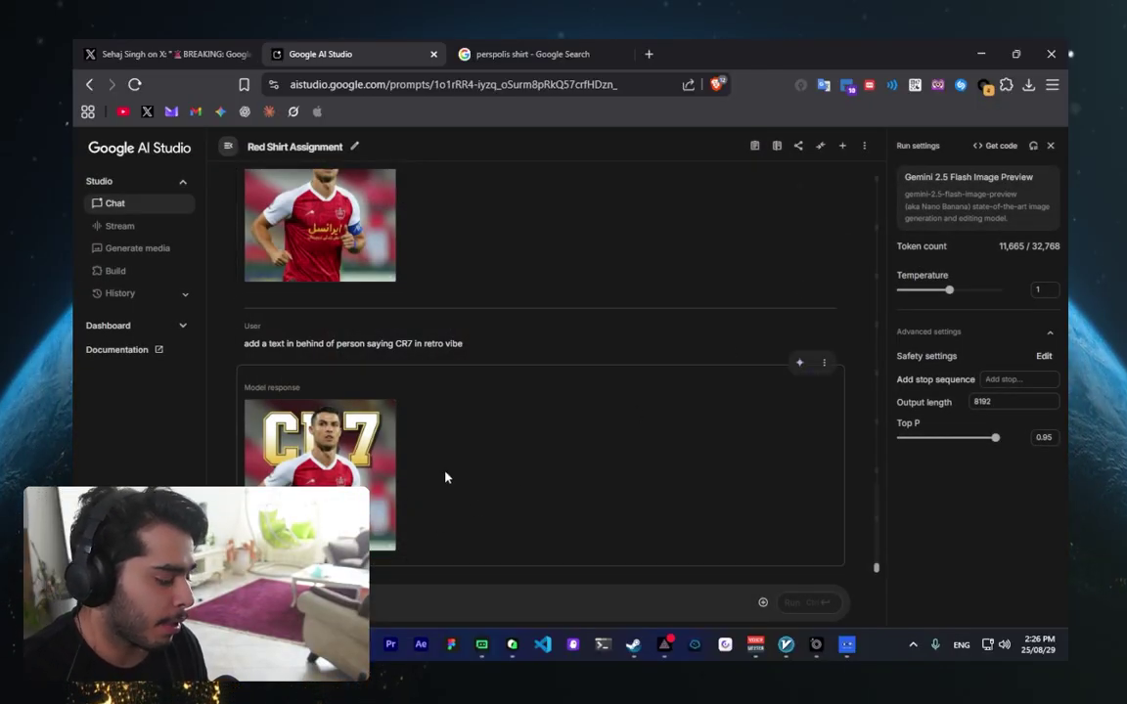
pyautogui.write('a')
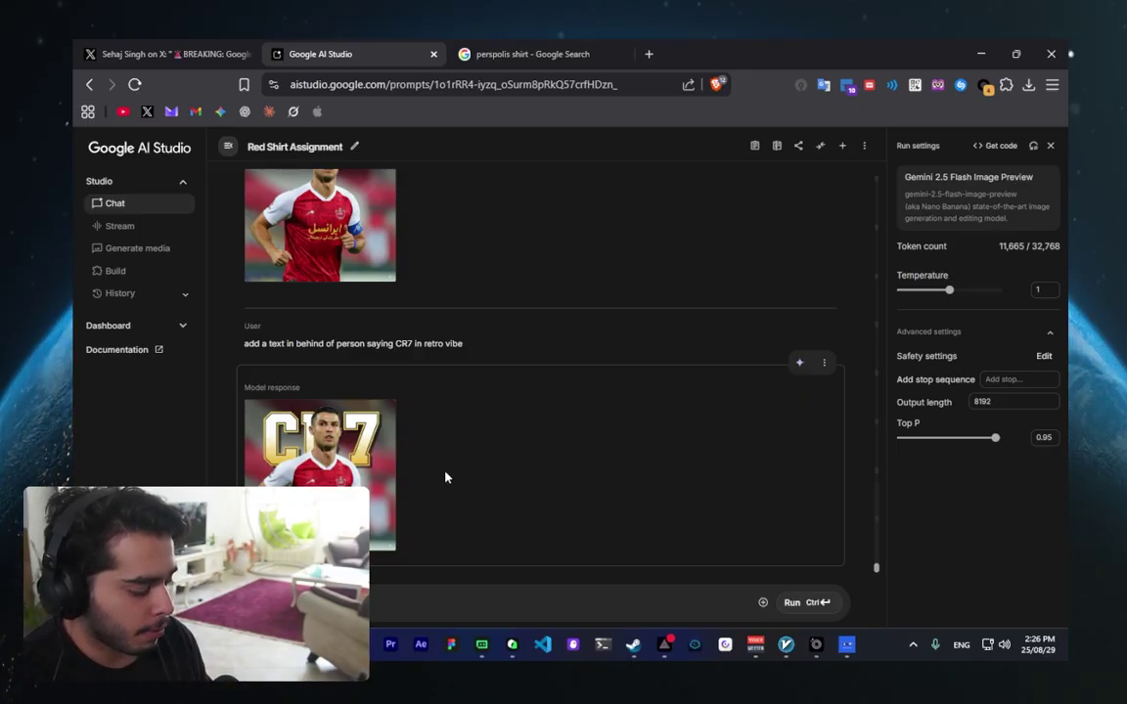
pyautogui.write('ge from right')
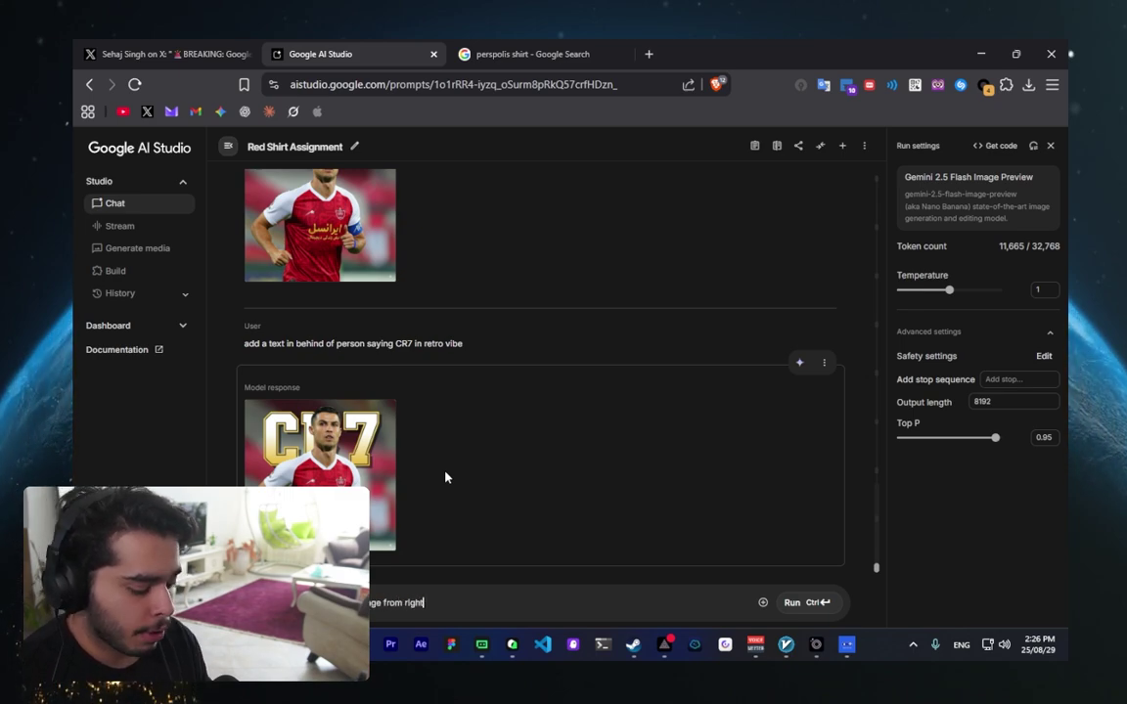
pyautogui.hotkey('ctrl', 'Return')
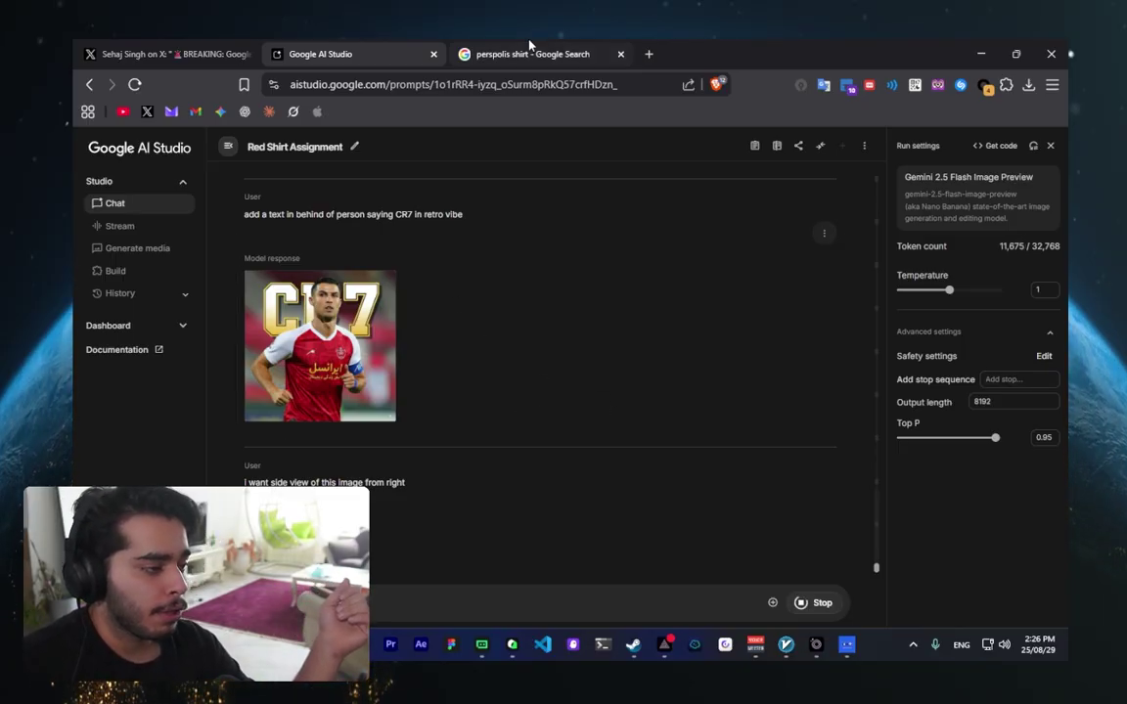
# - Close the Persepolis shirt search, switch to the X post and examine its further Nano Banana examples
pyautogui.click(480, 54)
pyautogui.hotkey('ctrl', 'w')
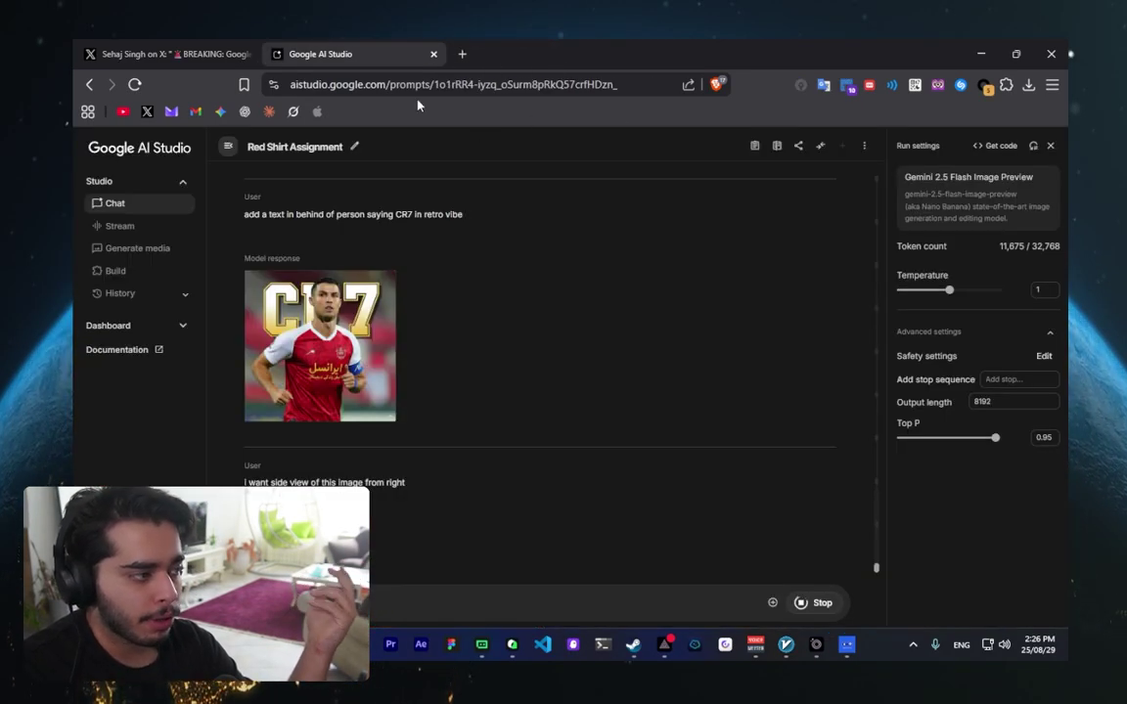
pyautogui.click(147, 53)
pyautogui.scroll(-8, 587, 338)
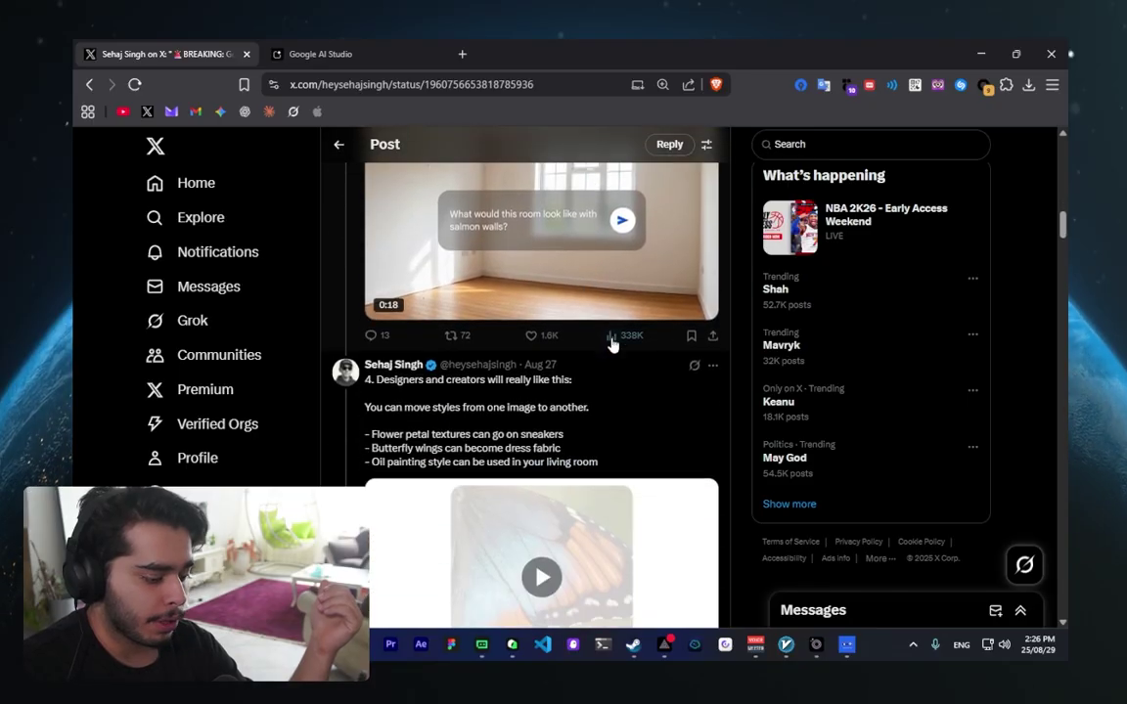
pyautogui.scroll(-3, 618, 360)
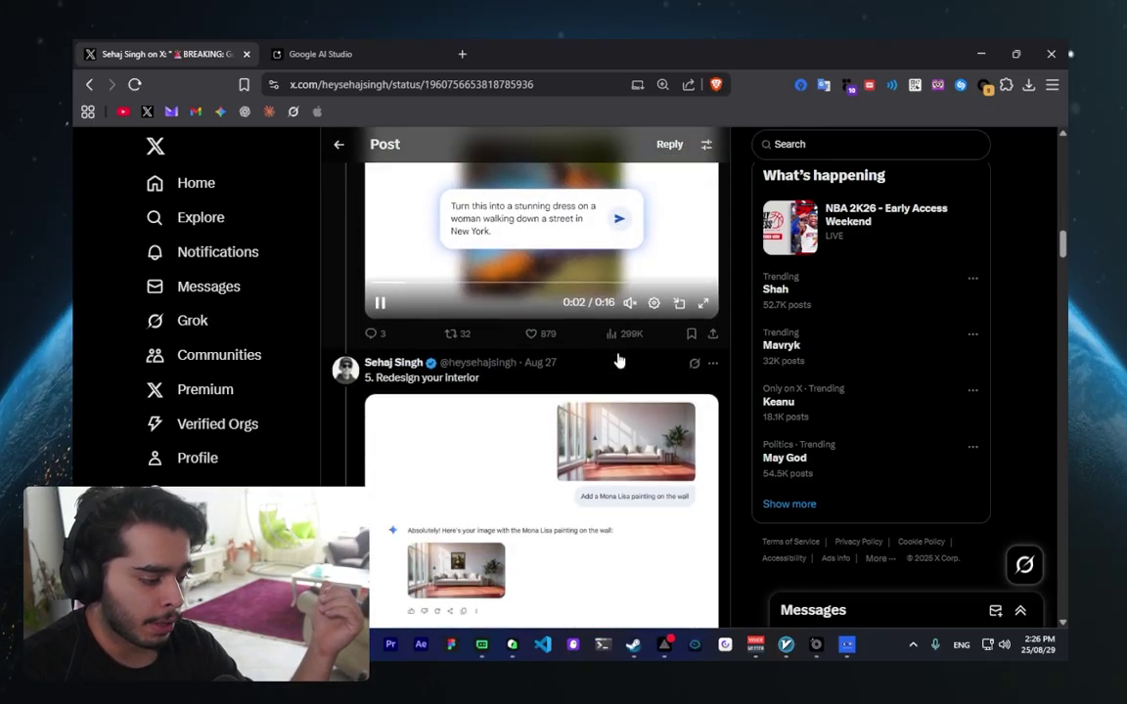
pyautogui.scroll(-5, 568, 398)
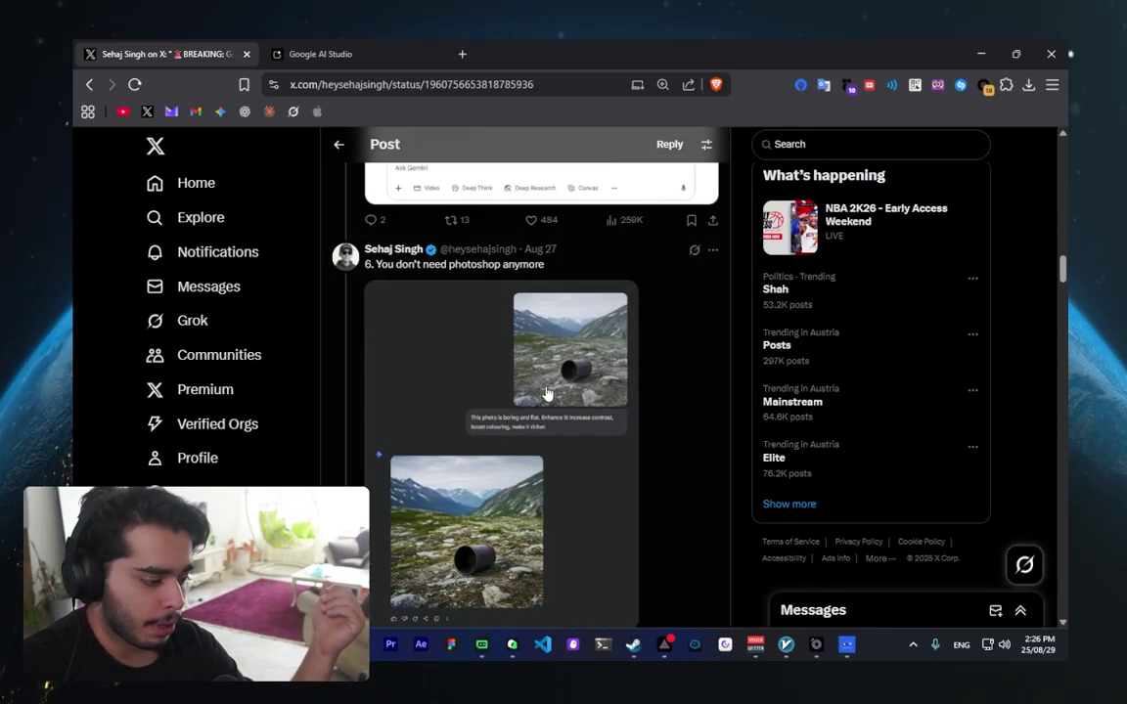
pyautogui.scroll(-3, 616, 436)
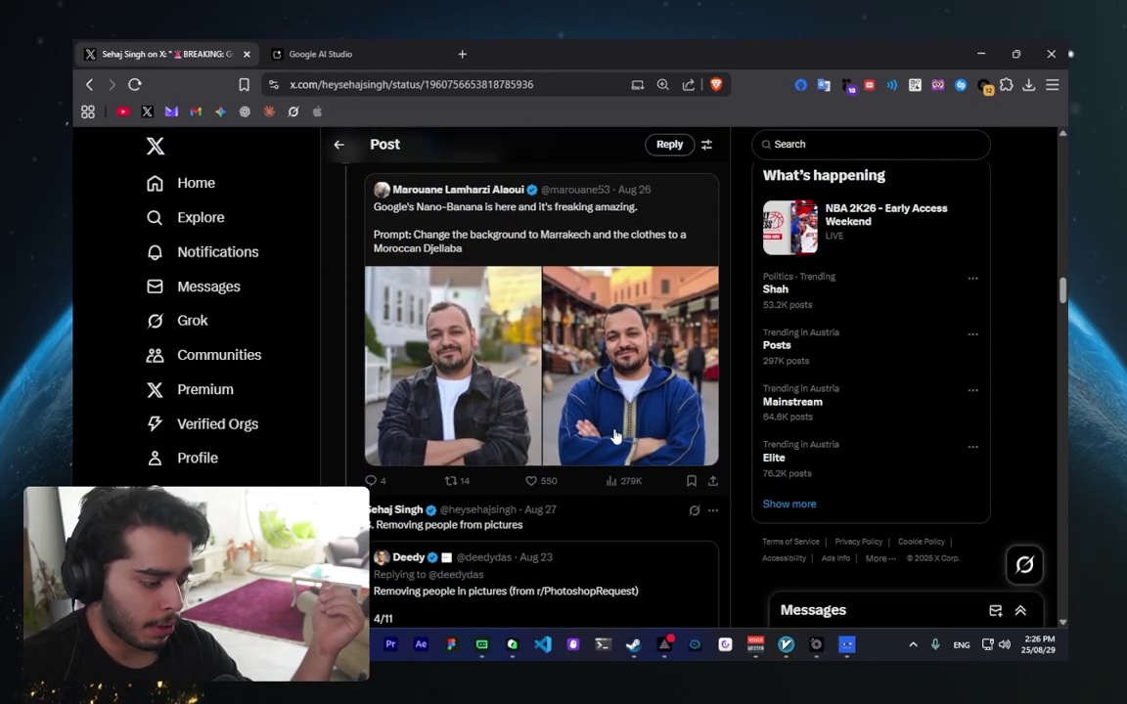
pyautogui.hotkey('ctrl', 'Tab')
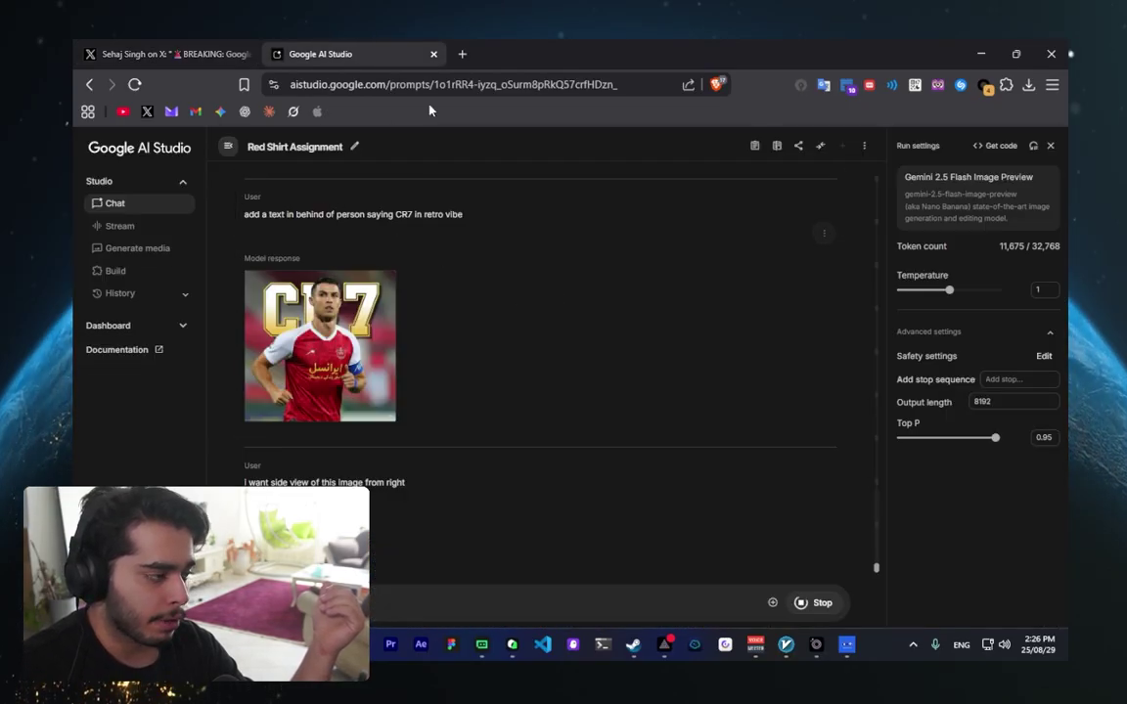
# - Search Google Images for "a person standing" and open the Pexels photo of the person in black seen from behind
pyautogui.click(461, 54)
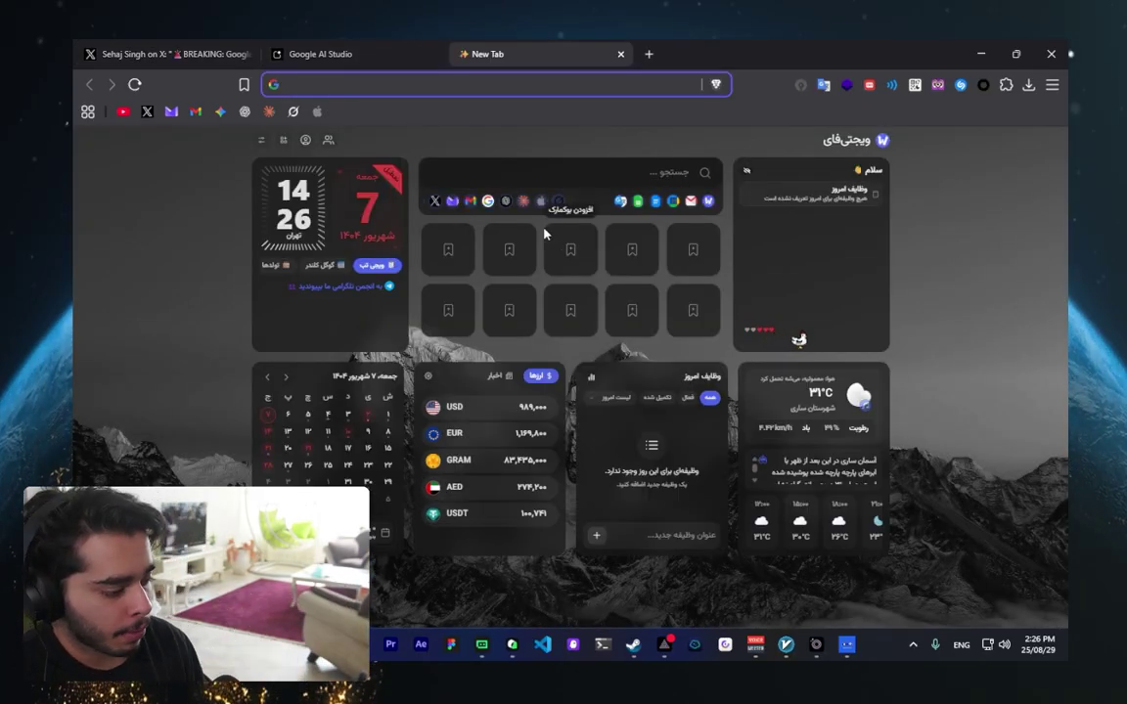
pyautogui.write('a persona')
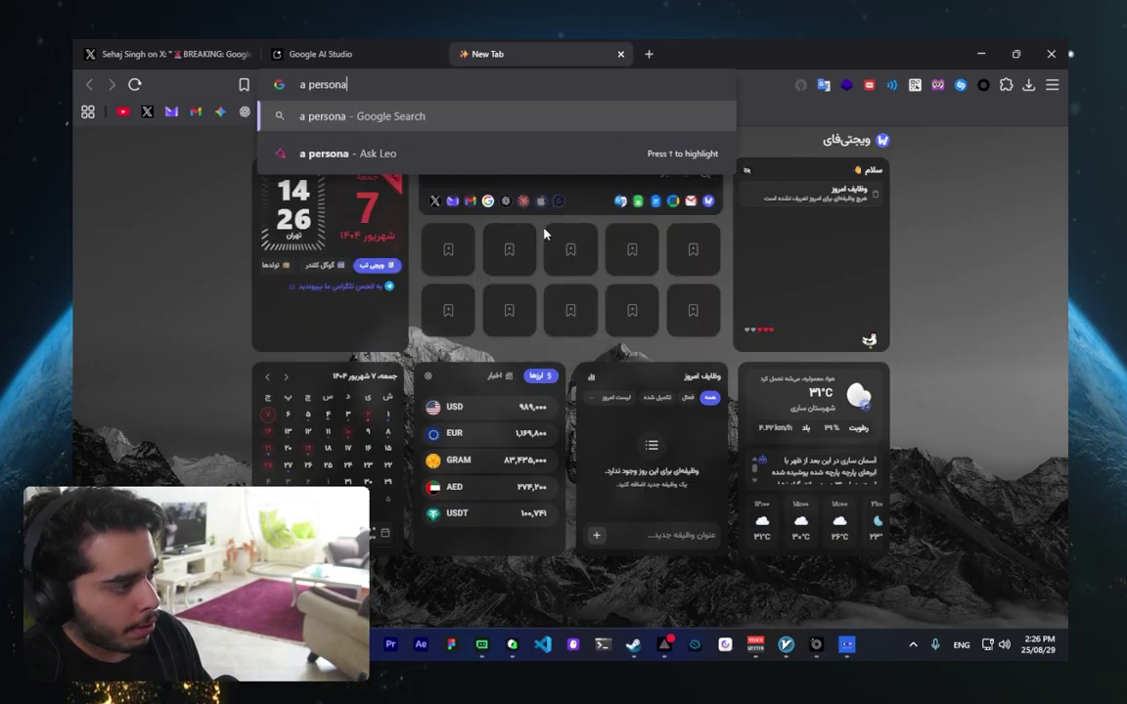
pyautogui.press('BackSpace')
pyautogui.write('standing in')
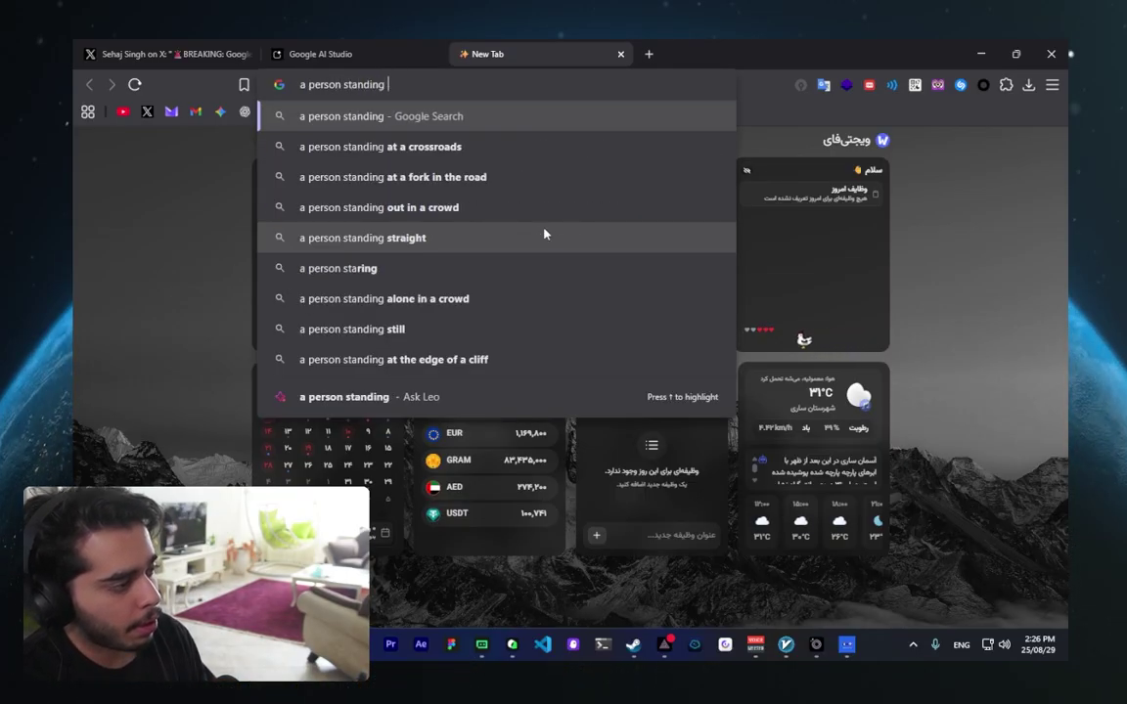
pyautogui.press('BackSpace')
pyautogui.press('BackSpace')
pyautogui.press('BackSpace')
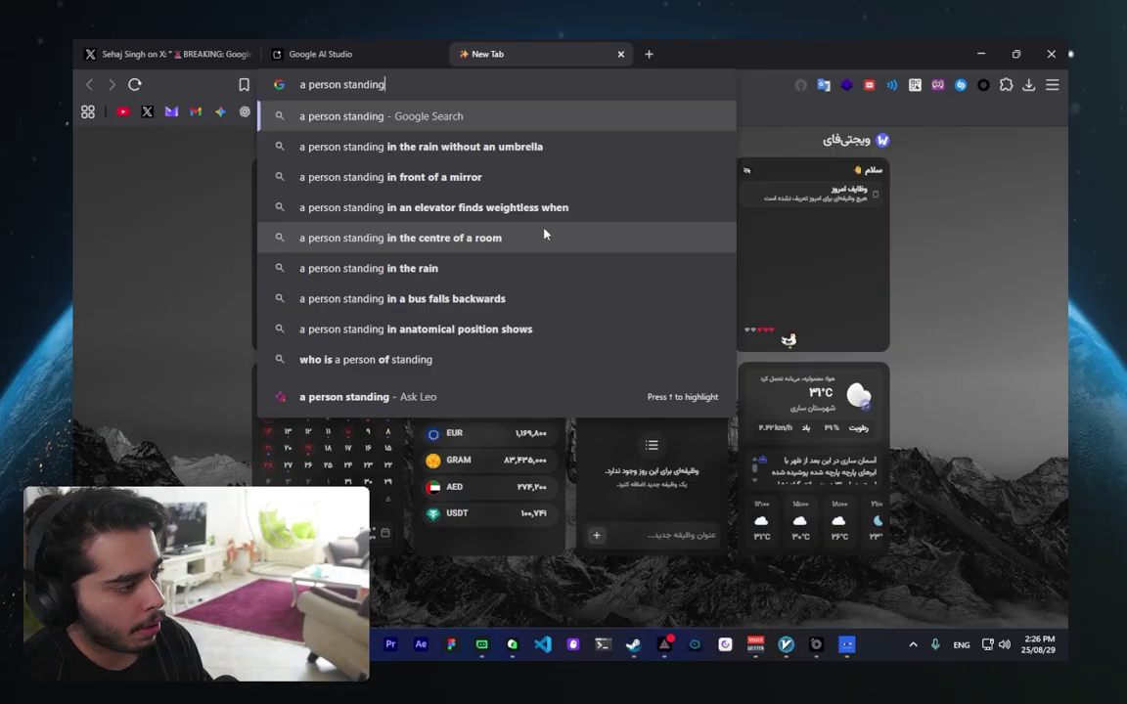
pyautogui.press('Return')
pyautogui.click(323, 52)
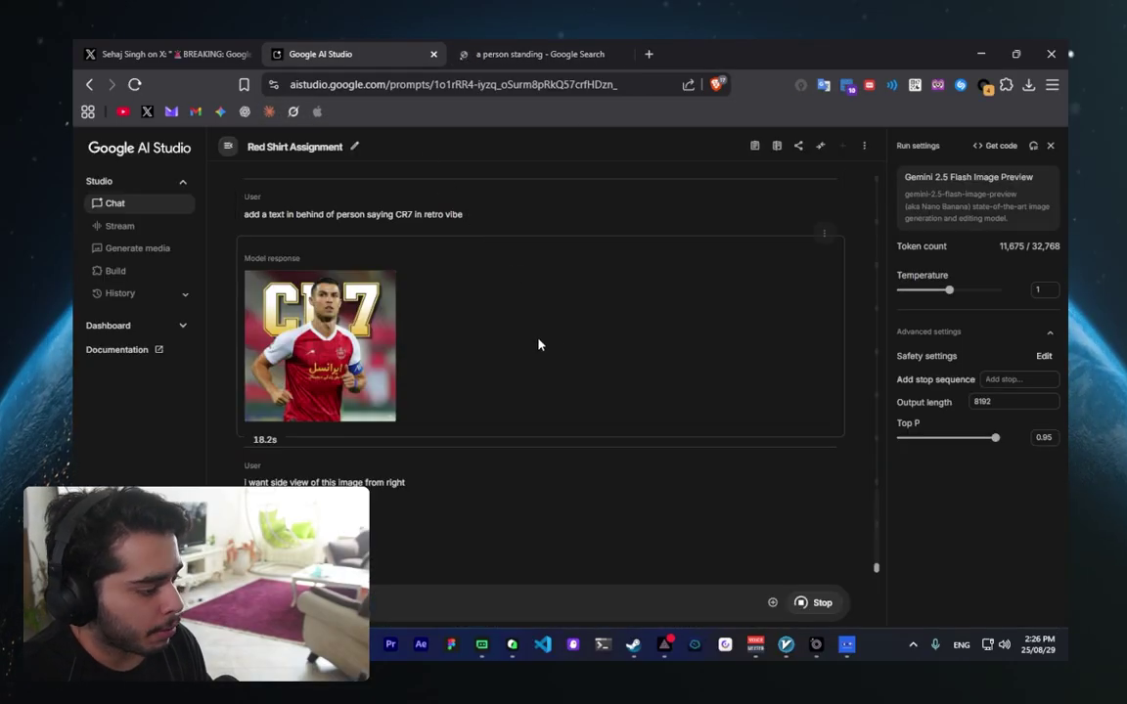
pyautogui.click(541, 48)
pyautogui.click(298, 195)
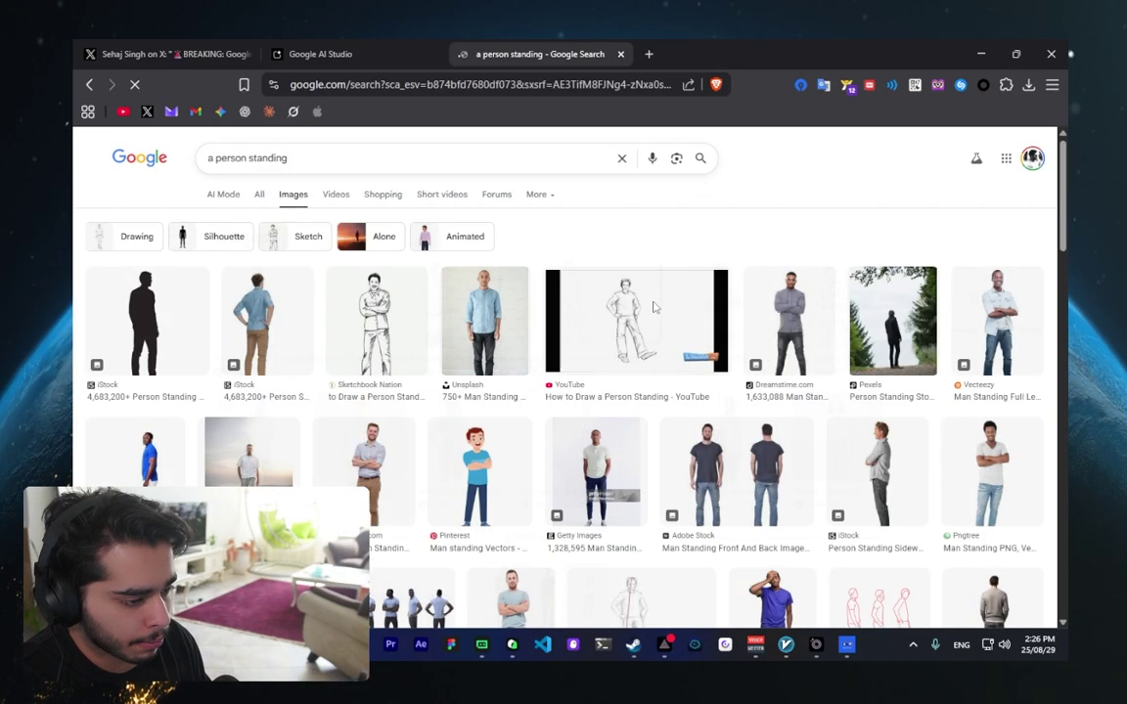
pyautogui.click(891, 348)
# - Return to Google AI Studio and start a new chat with Gemini 2.5 Flash Image Preview
pyautogui.click(406, 54)
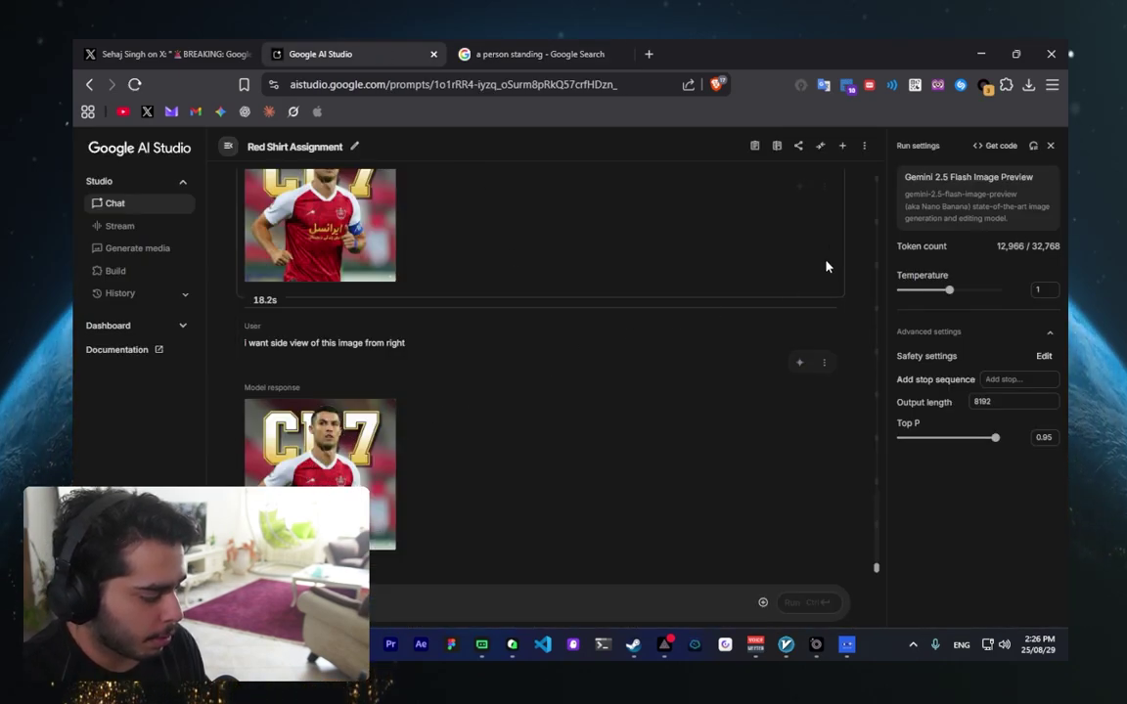
pyautogui.click(841, 145)
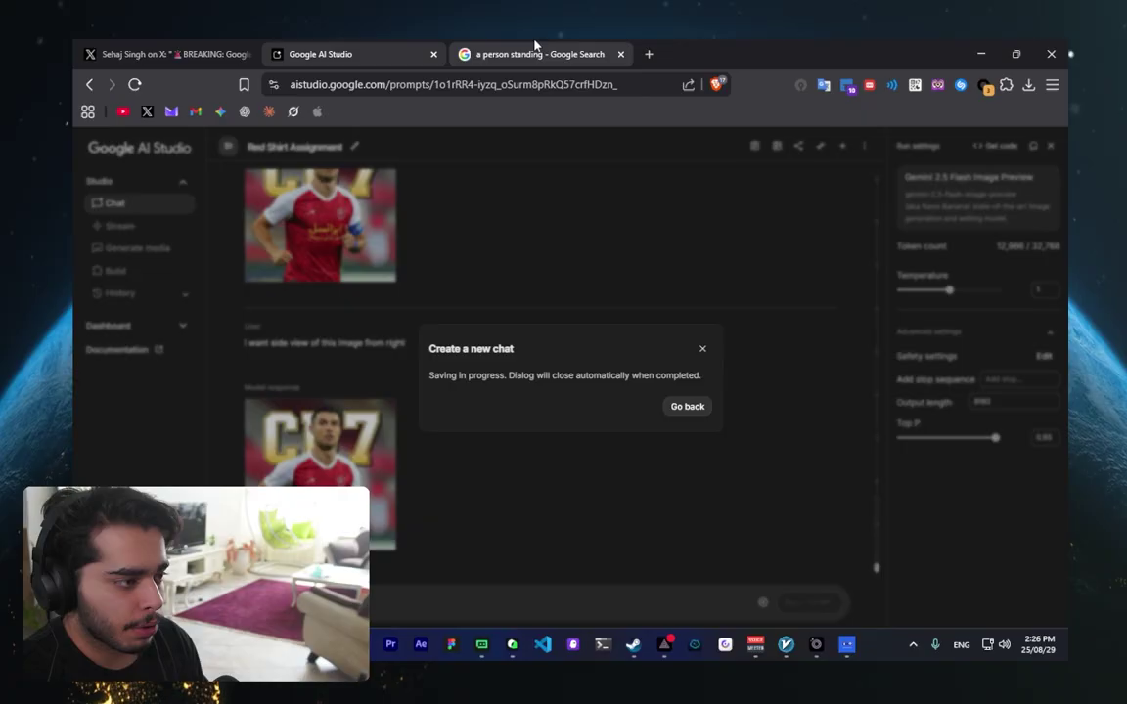
pyautogui.click(701, 349)
pyautogui.click(843, 147)
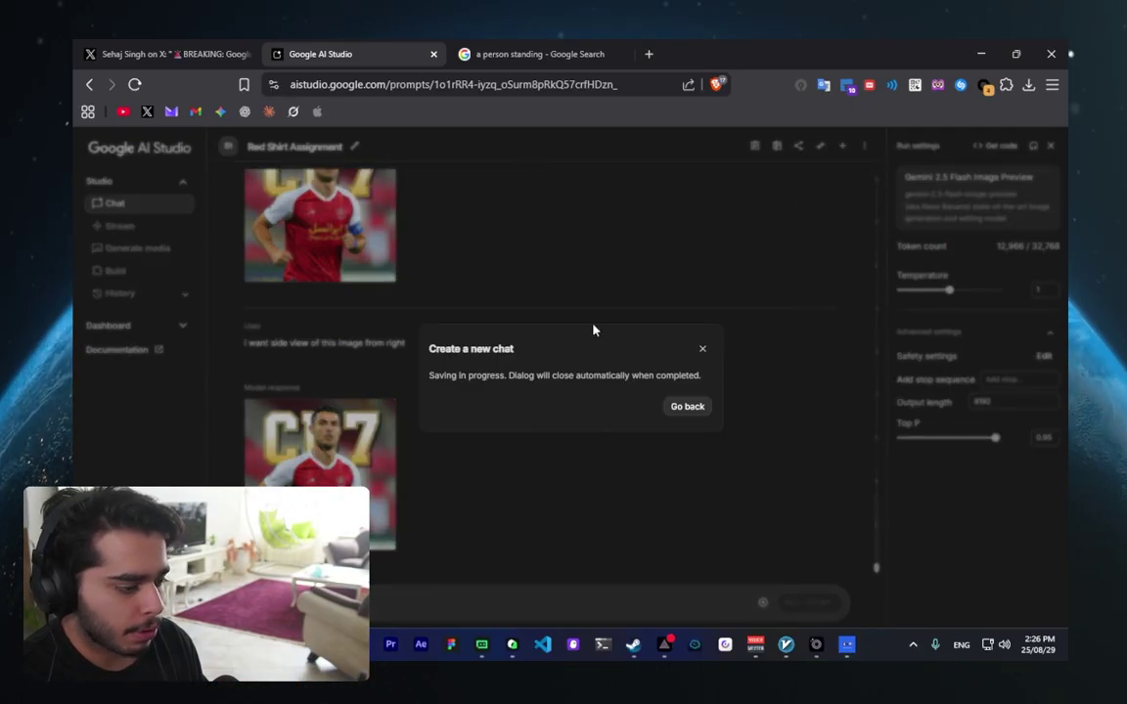
pyautogui.click(701, 349)
pyautogui.click(842, 146)
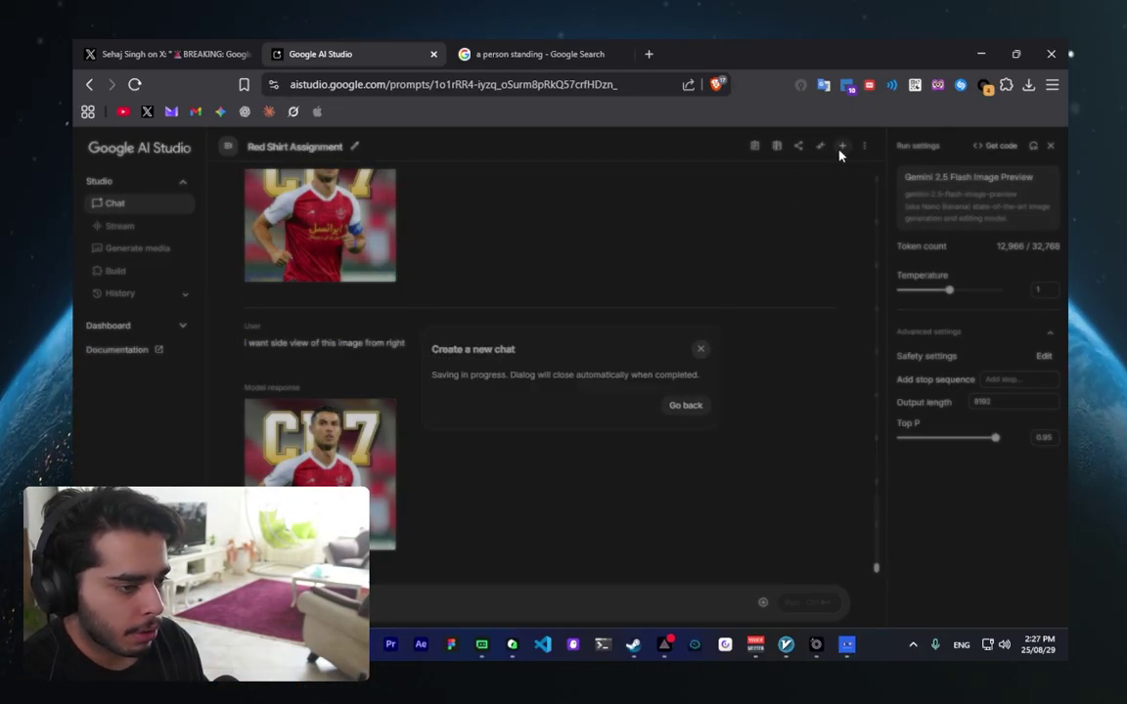
pyautogui.click(701, 349)
pyautogui.click(115, 203)
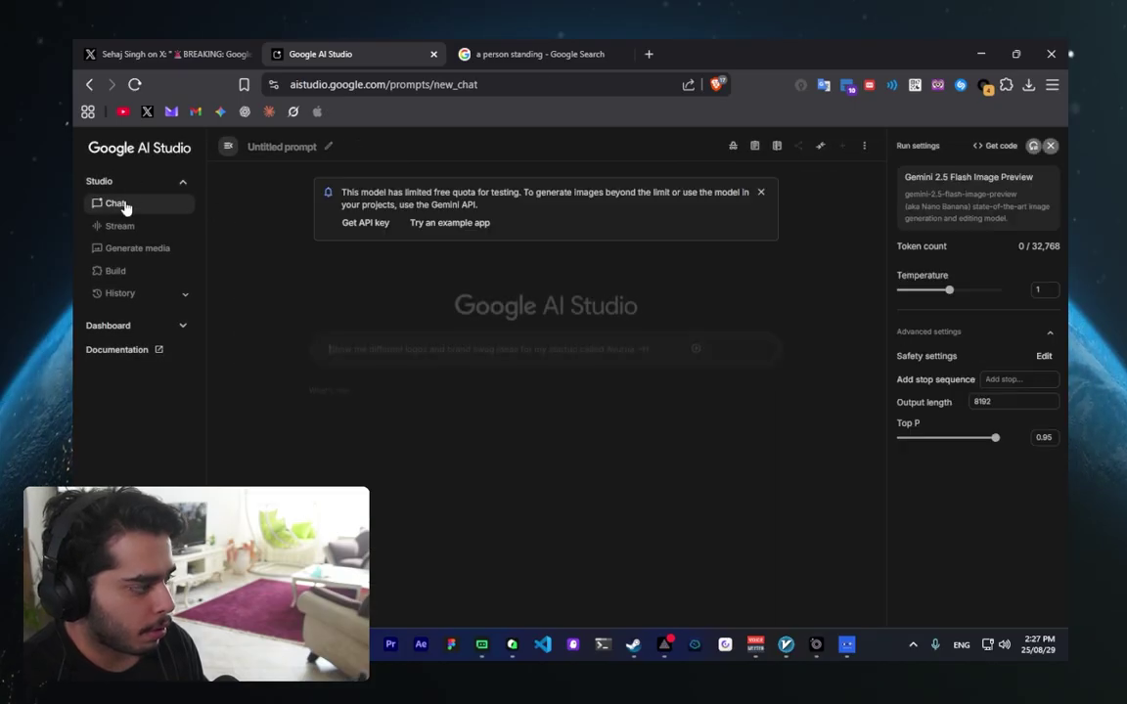
# - Save the previewed Pexels photo from the Google Images results to Downloads as pexels-sebastian-663455.jpg
pyautogui.click(529, 54)
pyautogui.rightClick(867, 411)
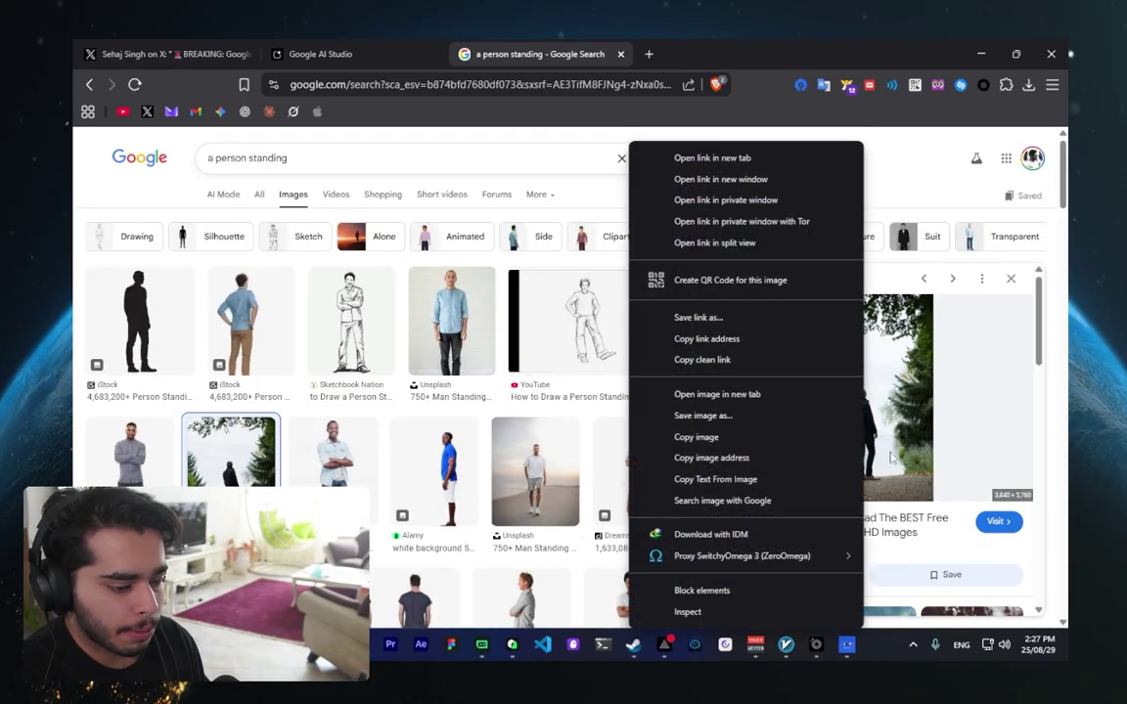
pyautogui.click(760, 426)
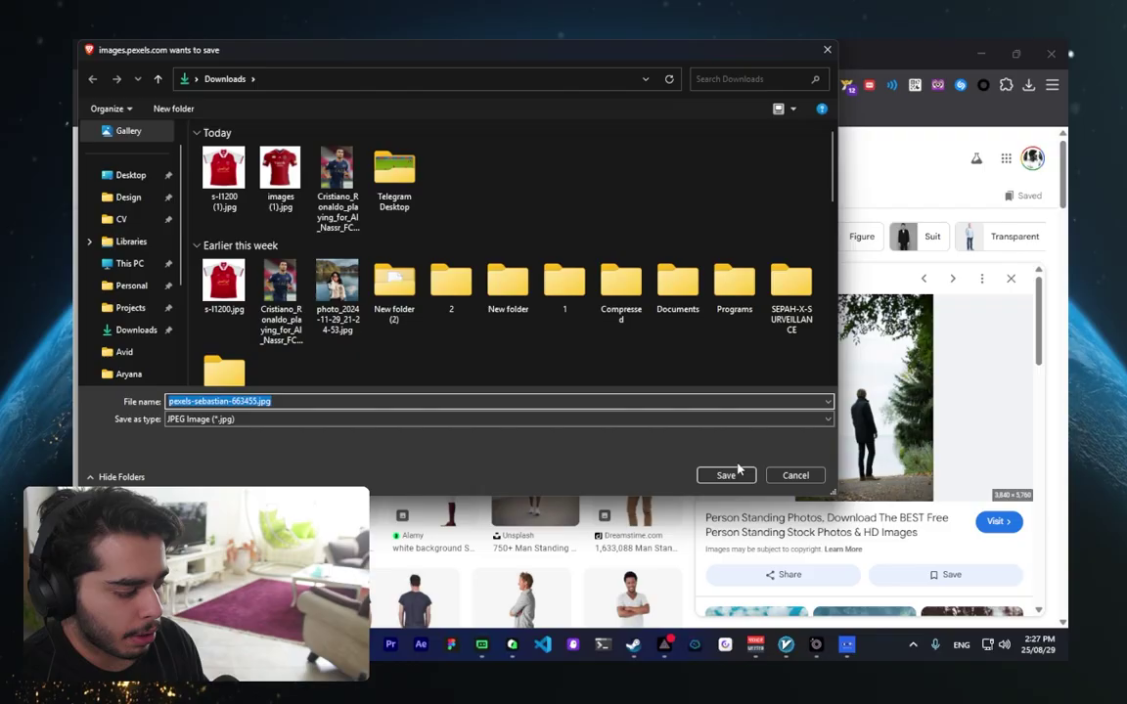
pyautogui.click(726, 476)
# - Return to Google AI Studio and attach pexels-sebastian-663455.jpg to the new chat
pyautogui.hotkey('ctrl', 'shift', 'Tab')
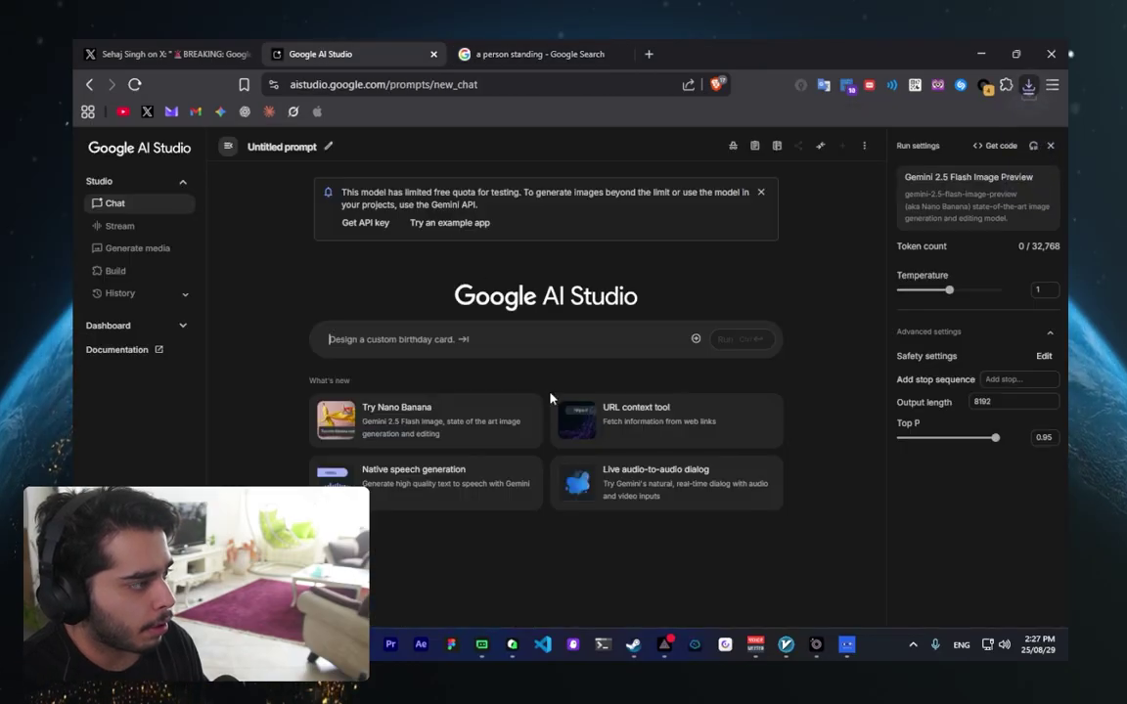
pyautogui.click(697, 341)
pyautogui.click(728, 380)
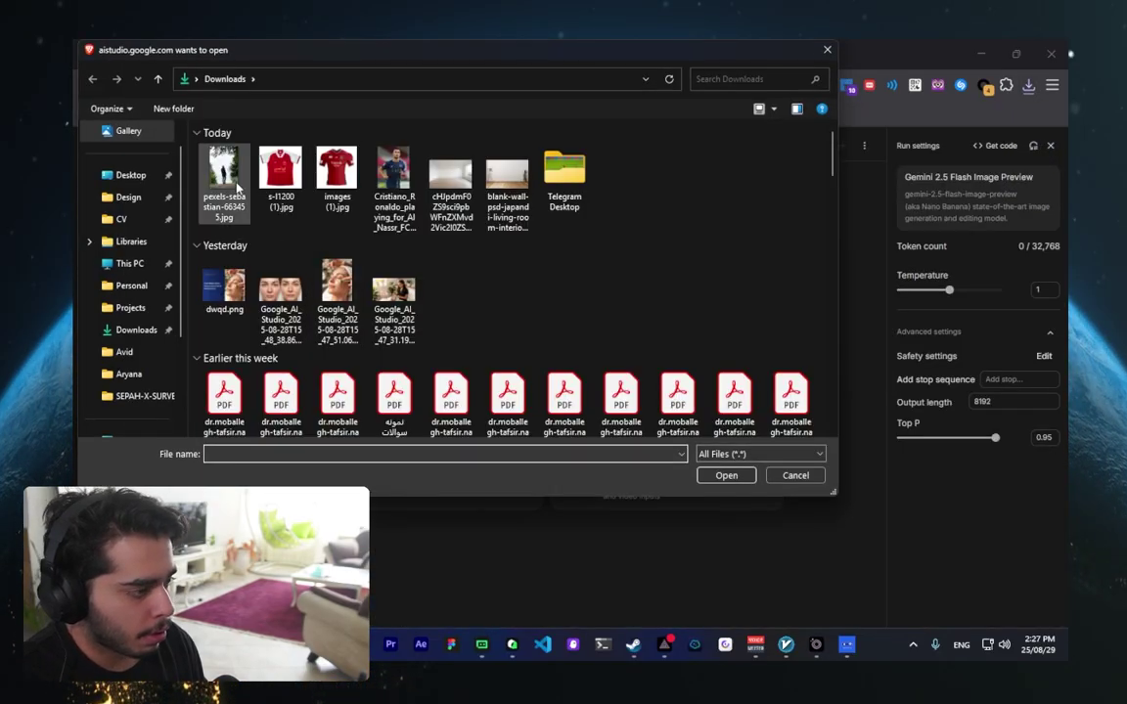
pyautogui.doubleClick(238, 185)
# - Run the prompt "make this image like the person is looking into eifel tower in paris in night" with the attached photo
pyautogui.write('make this image lik')
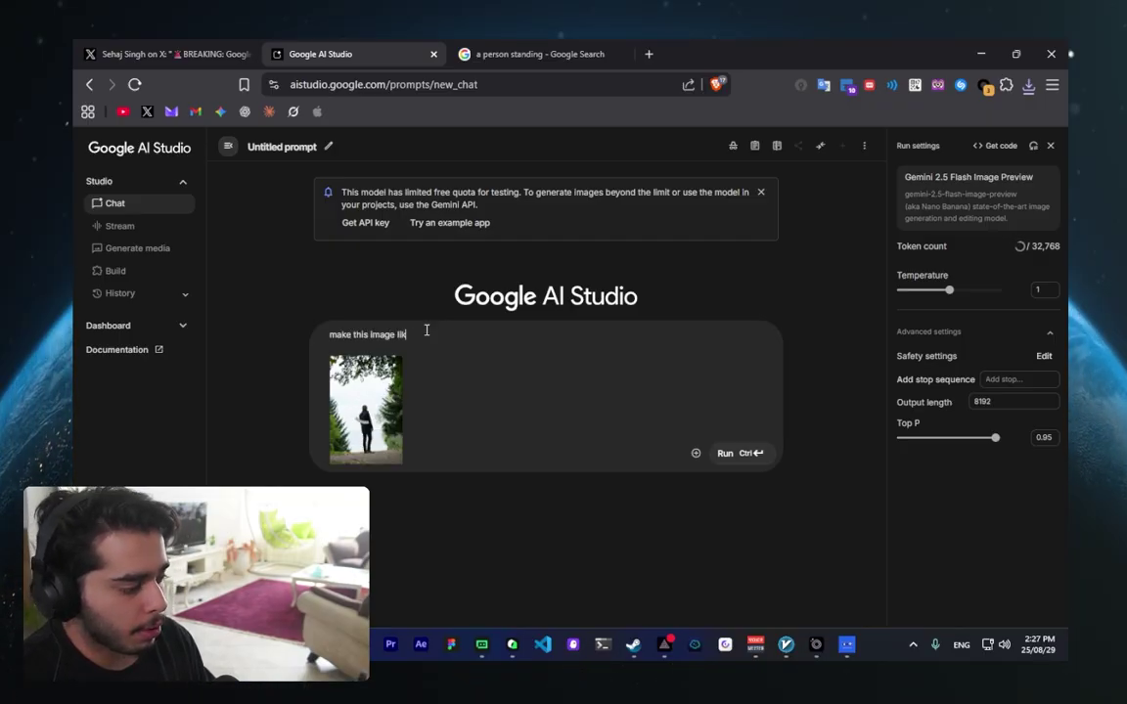
pyautogui.write('e the person is looking into eifel towe')
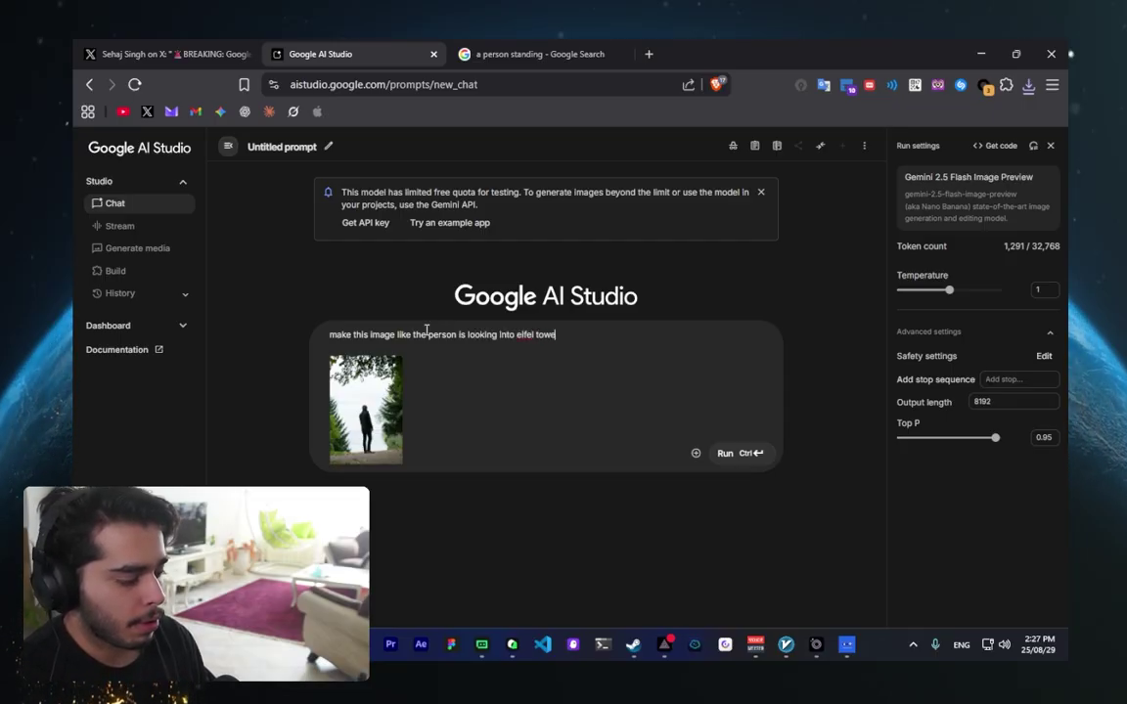
pyautogui.write('n night')
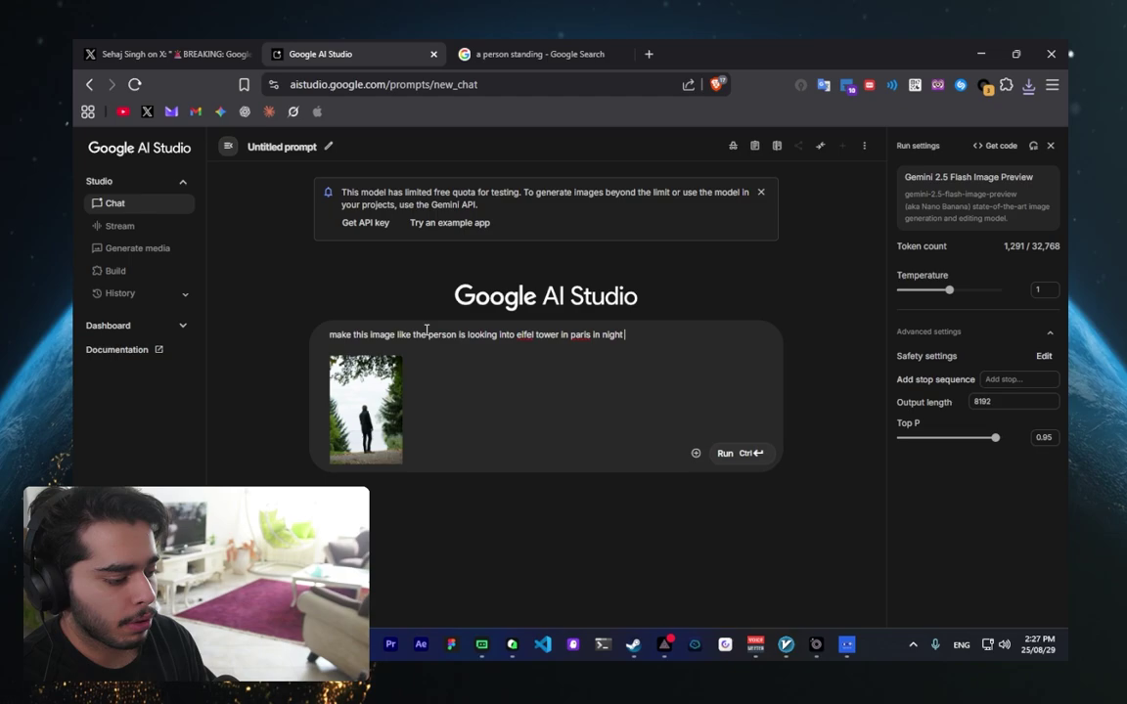
pyautogui.hotkey('ctrl', 'Return')
# - Revisit the source photo in the search results, then enlarge the attached copy in the chat and examine it
pyautogui.click(524, 49)
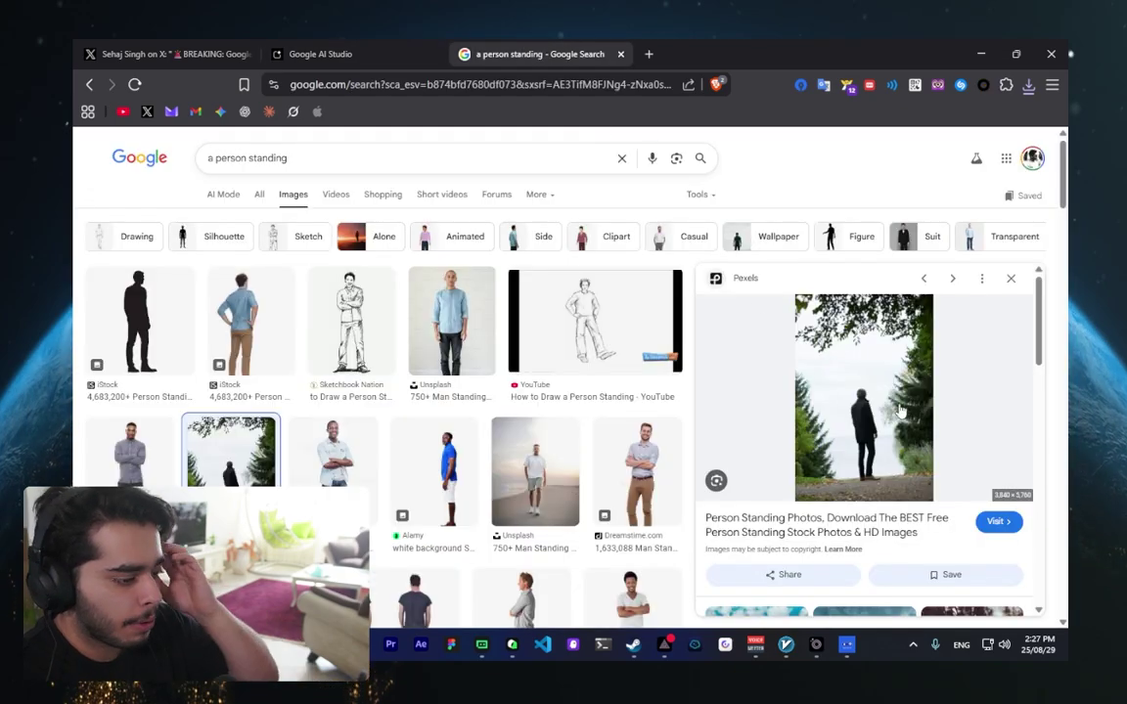
pyautogui.click(357, 54)
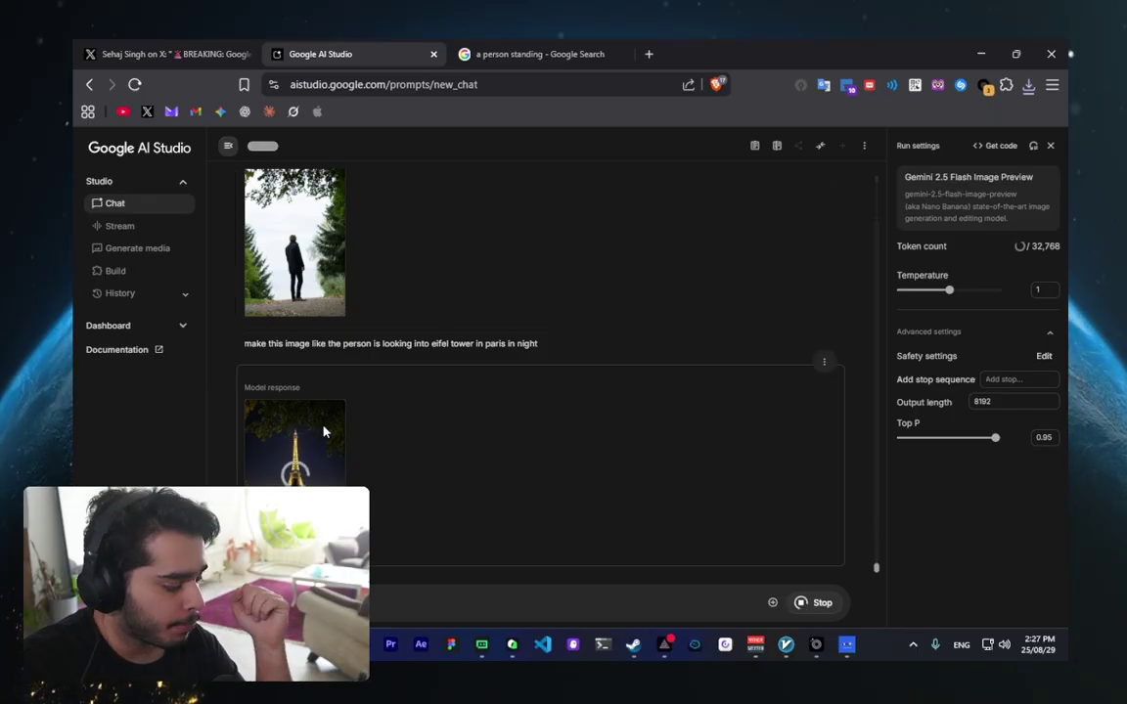
pyautogui.click(294, 245)
pyautogui.scroll(-10, 700, 432)
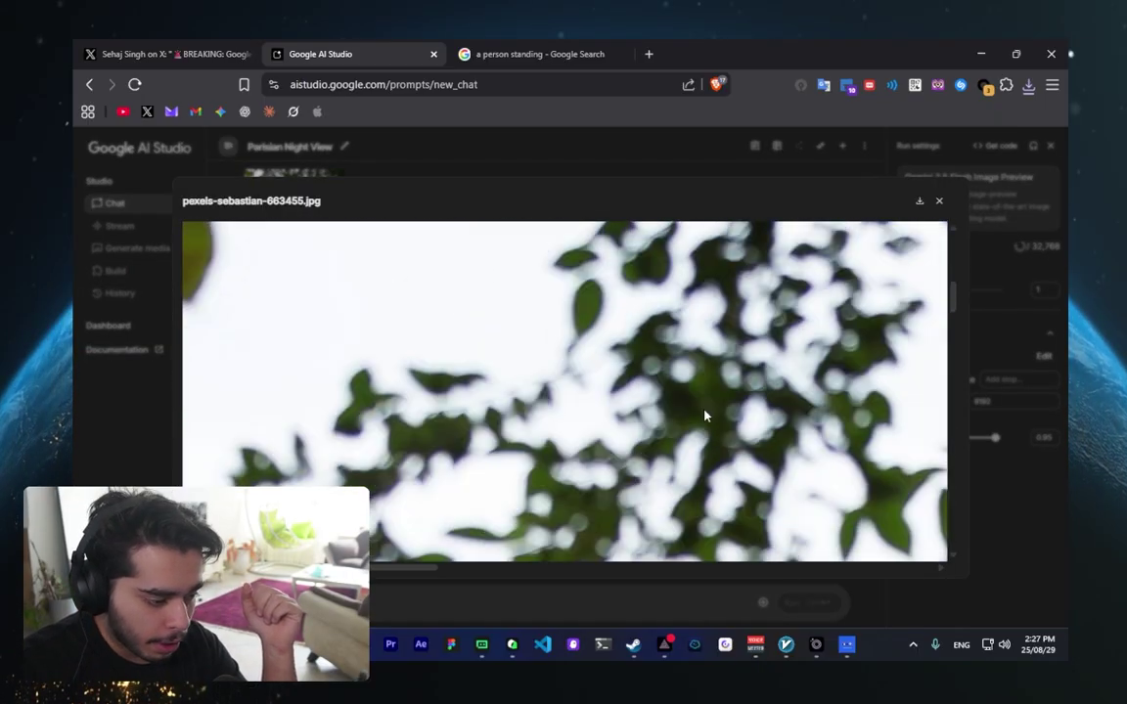
pyautogui.scroll(-5, 712, 396)
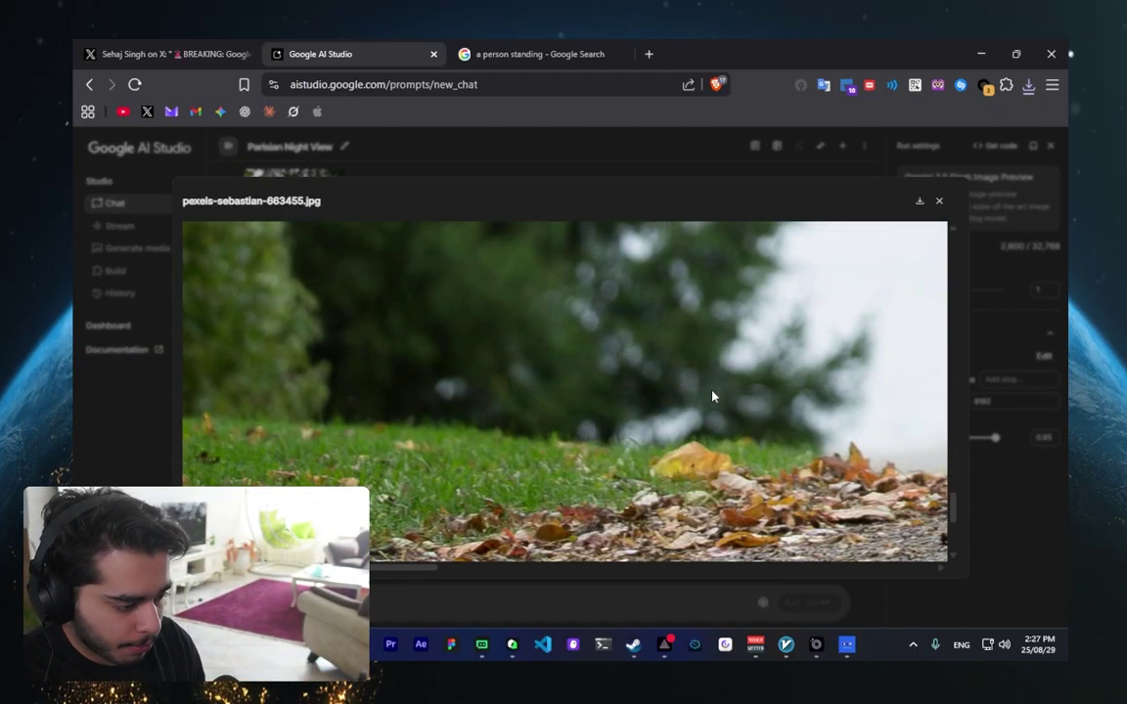
pyautogui.keyDown('ctrl'); pyautogui.scroll(-6, 712, 396); pyautogui.keyUp('ctrl')
pyautogui.scroll(10, 704, 377)
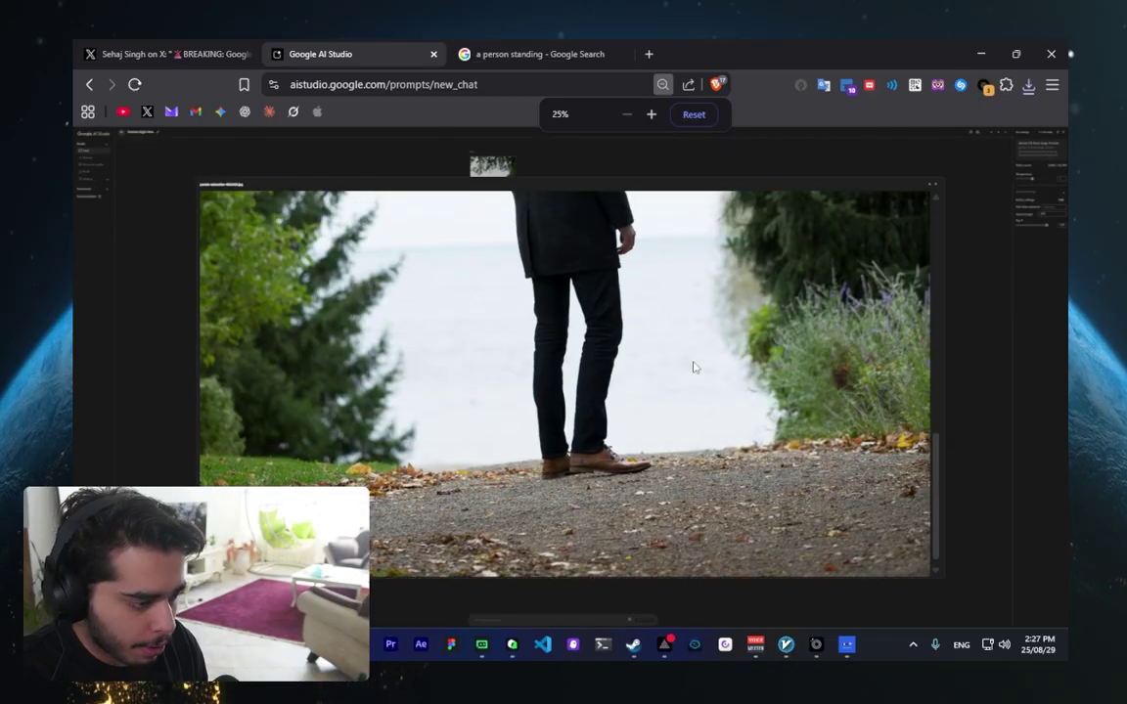
pyautogui.click(934, 208)
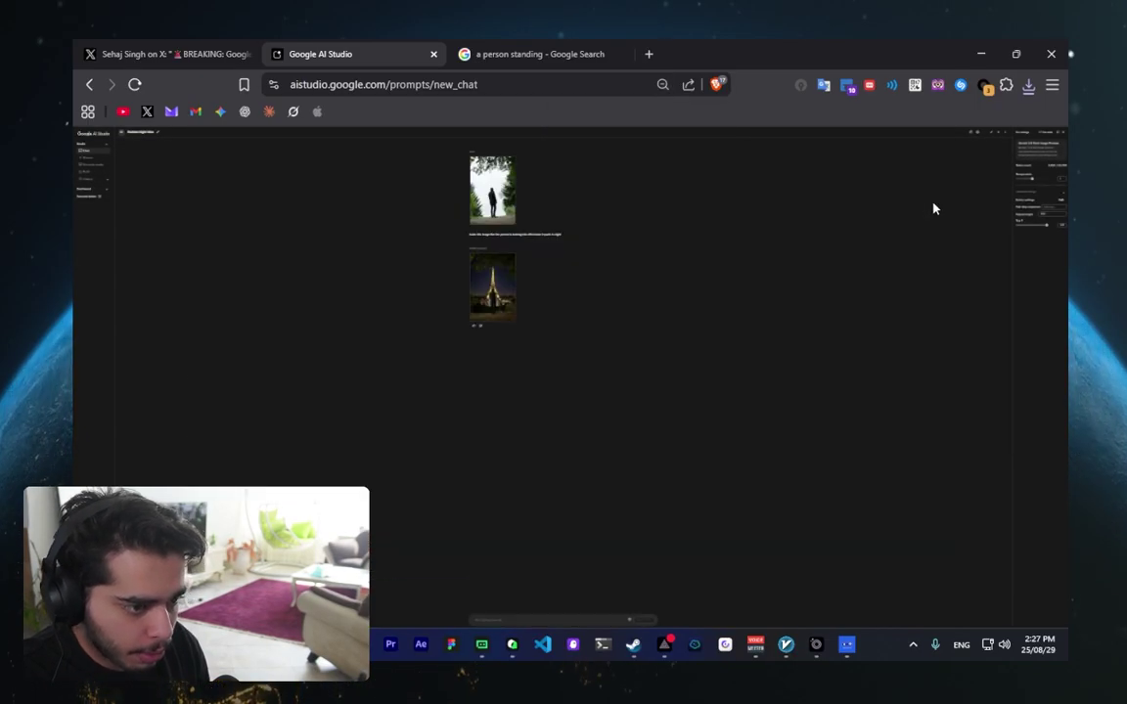
# - Enlarge the generated Eiffel Tower night image and view it at 50% page zoom
pyautogui.click(491, 286)
pyautogui.keyDown('ctrl'); pyautogui.scroll(3, 600, 284); pyautogui.keyUp('ctrl')
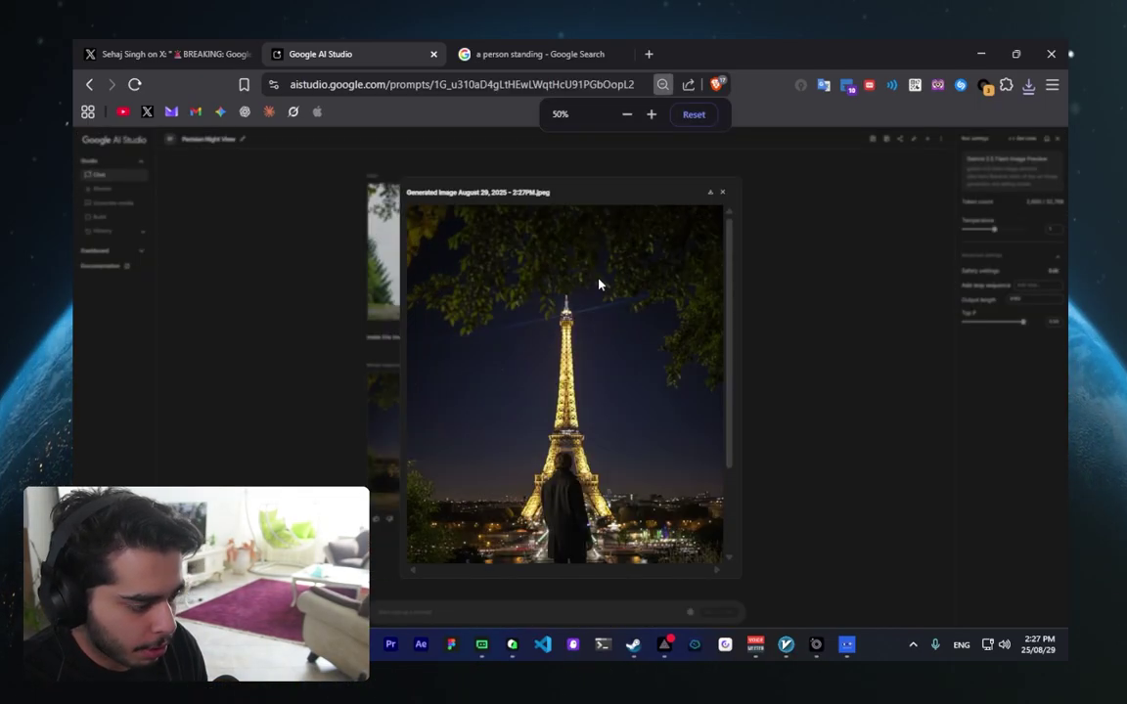
# - Close the enlarged image and run the prompt "add a fire in front of person and make the person sitting on camping chair with marshmallow in hand chilling"
pyautogui.scroll(-1, 665, 264)
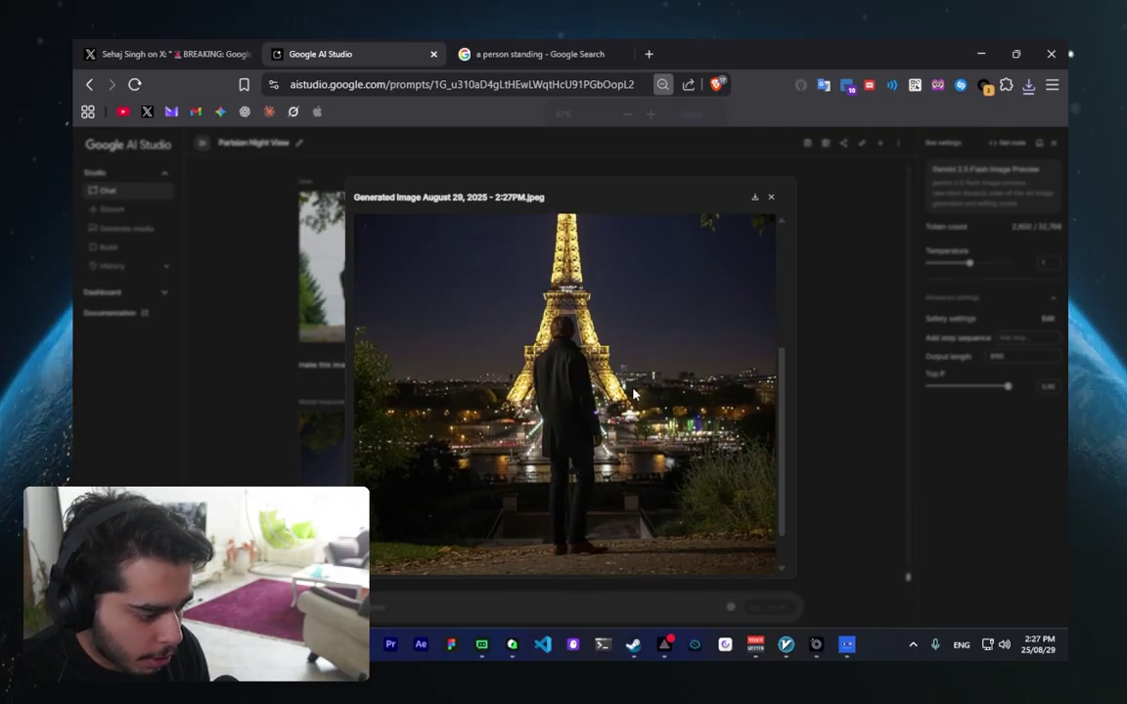
pyautogui.click(771, 197)
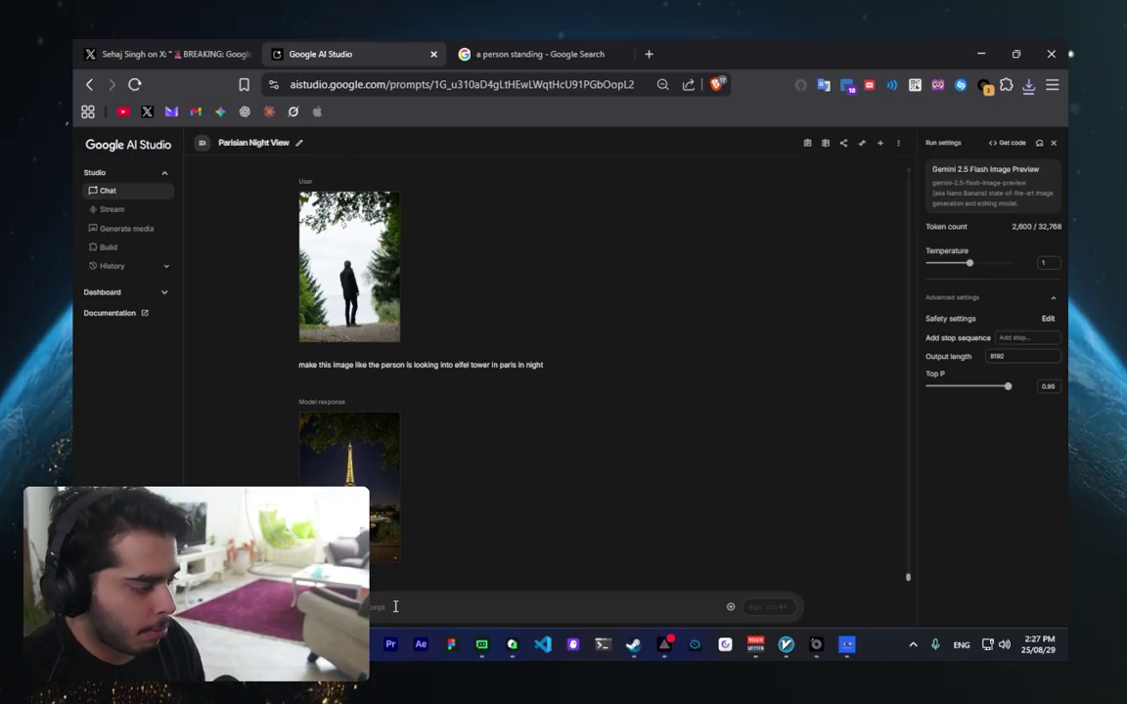
pyautogui.write('make the person sitting on camp')
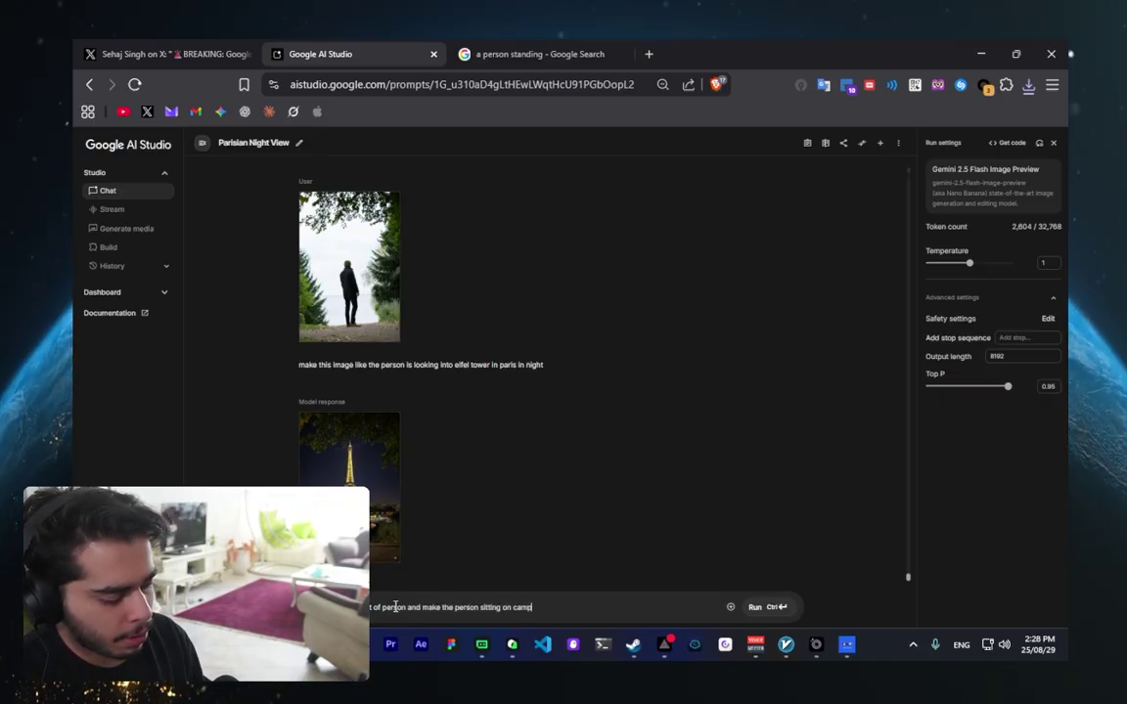
pyautogui.write('chair with marshmallow in hand chilling')
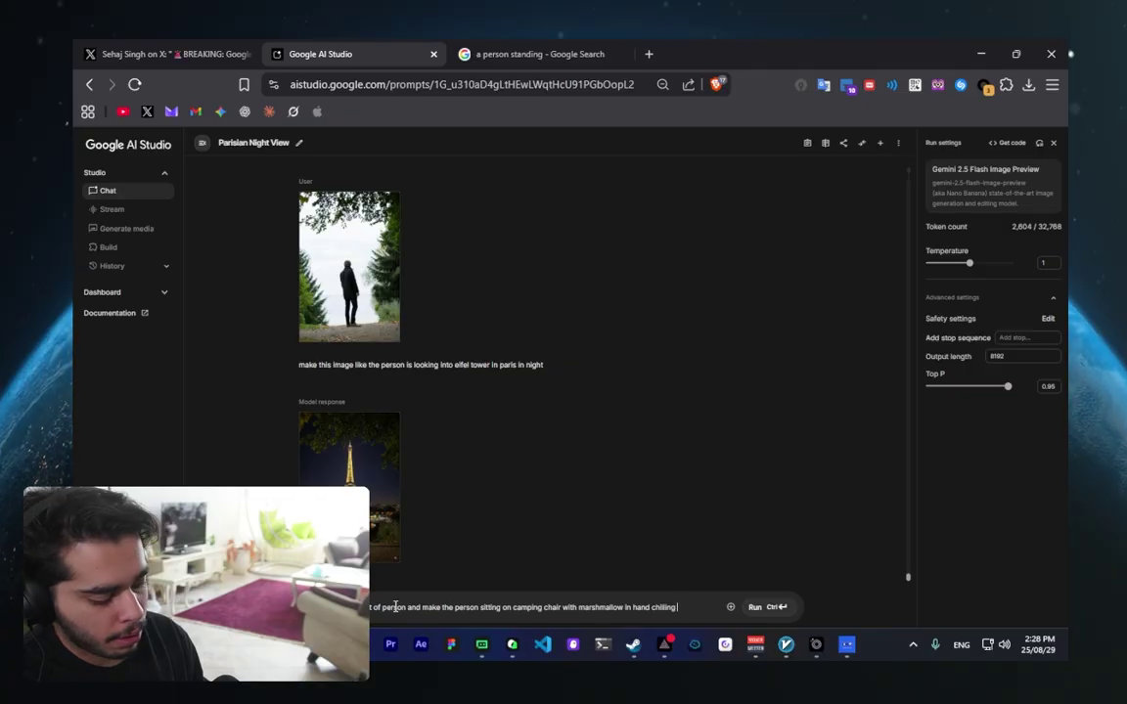
pyautogui.hotkey('ctrl', 'Return')
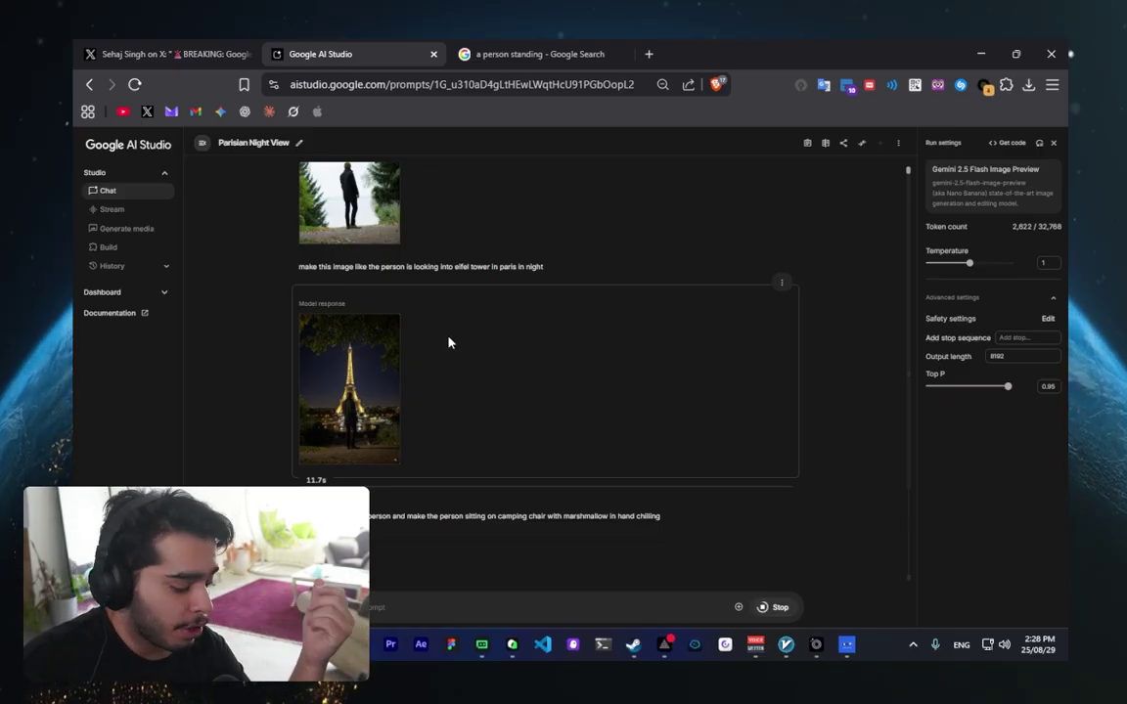
# - Enlarge the newly generated campfire image, examine the person, chair and fire, and close the preview
pyautogui.scroll(1, 450, 343)
pyautogui.scroll(-1, 450, 342)
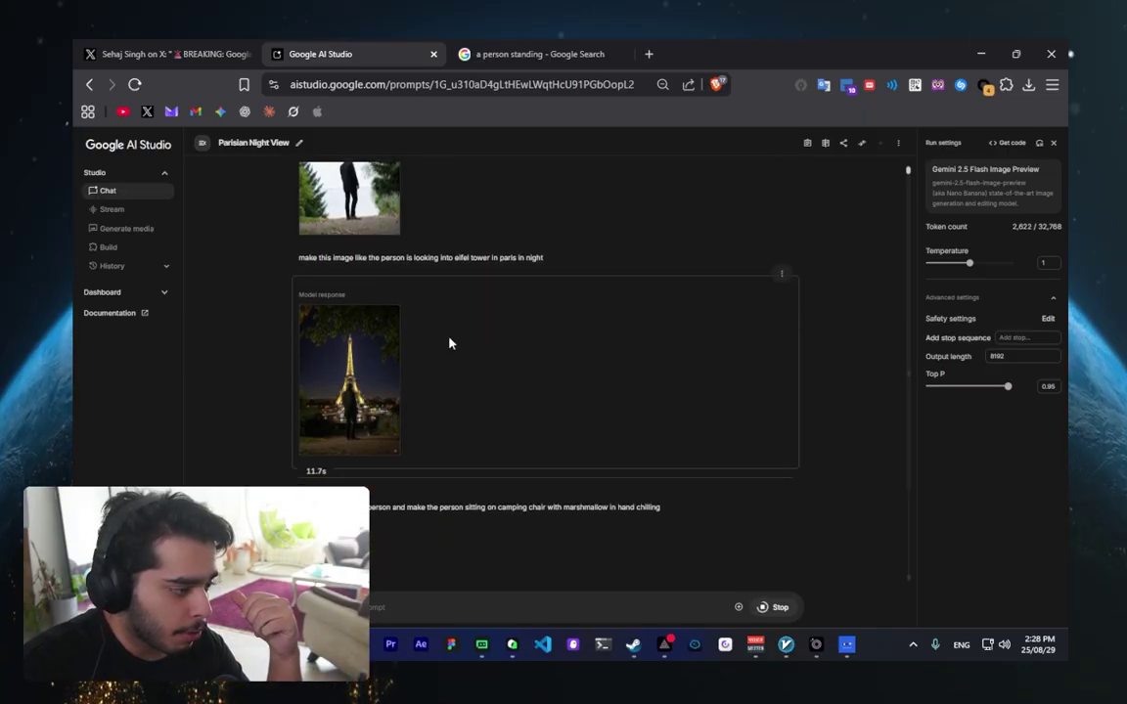
pyautogui.scroll(1, 450, 342)
pyautogui.scroll(-1, 450, 342)
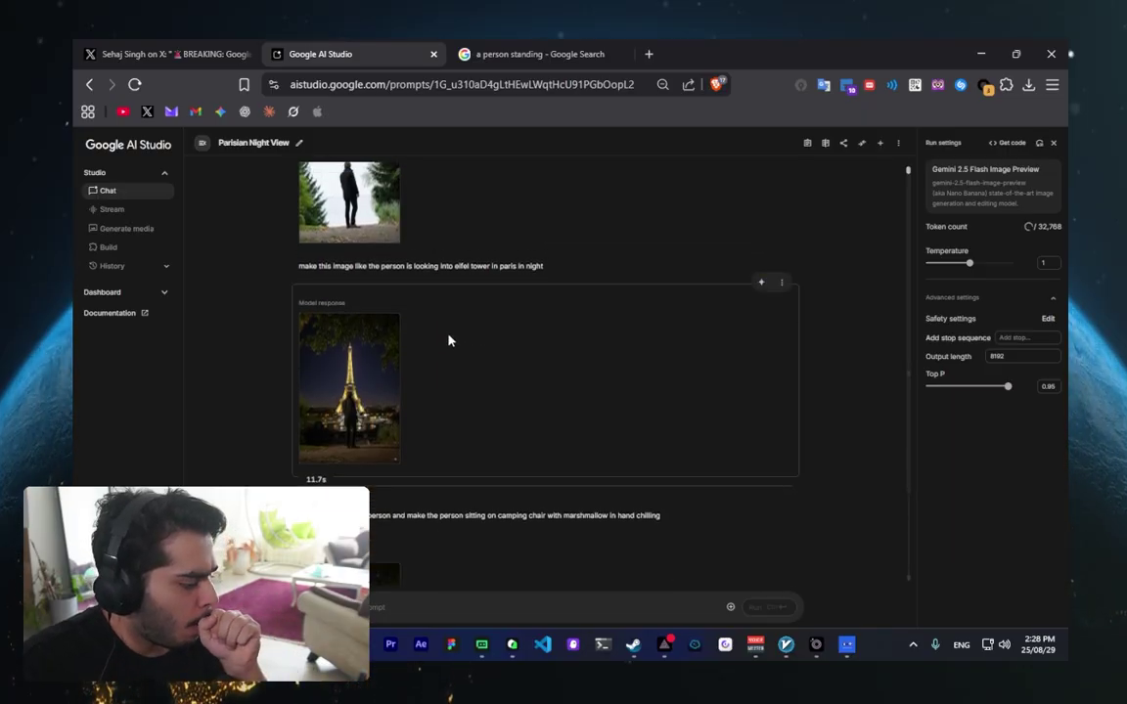
pyautogui.scroll(-2, 449, 341)
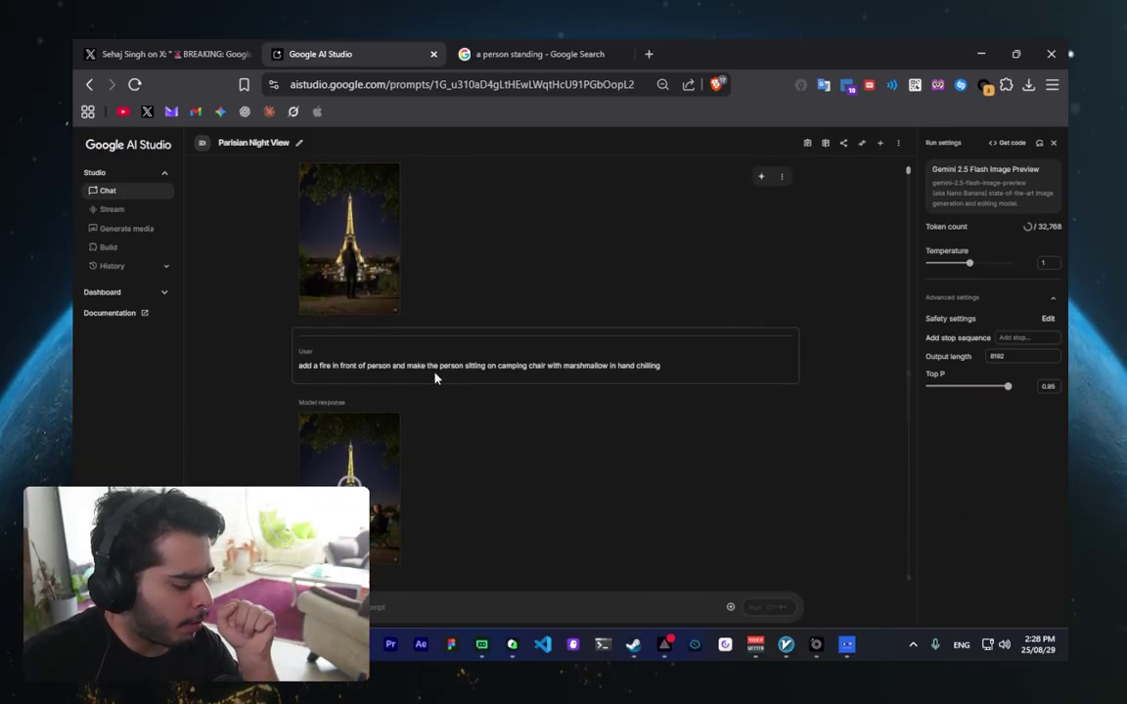
pyautogui.click(372, 475)
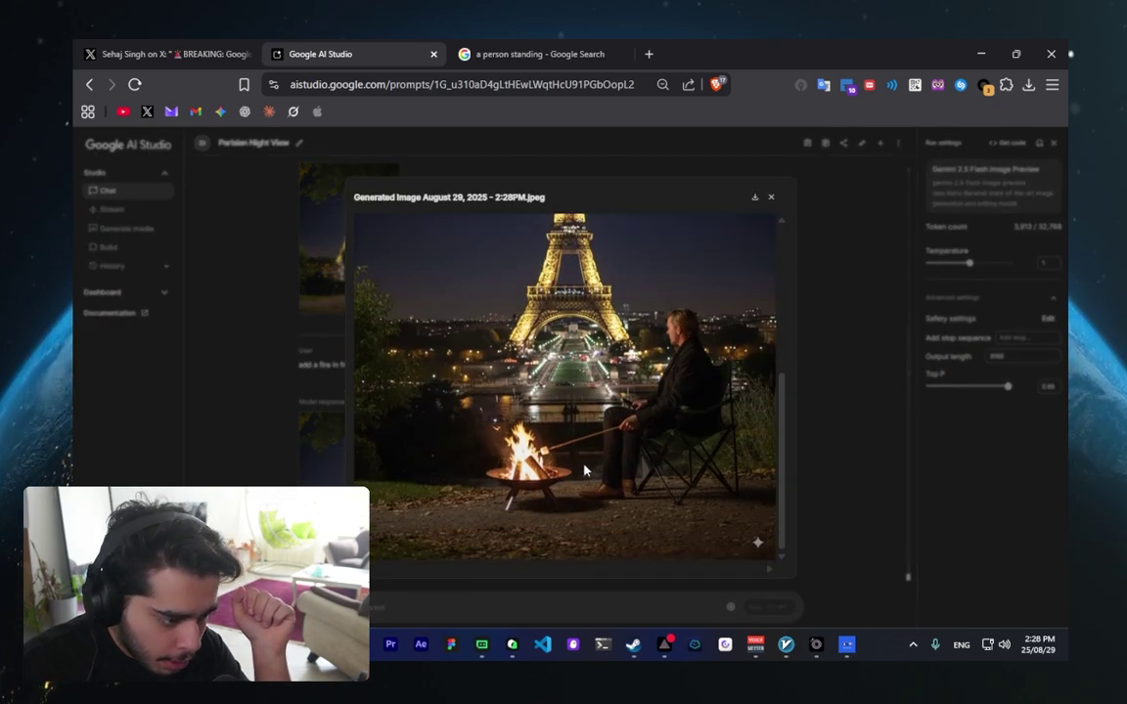
pyautogui.scroll(5, 585, 471)
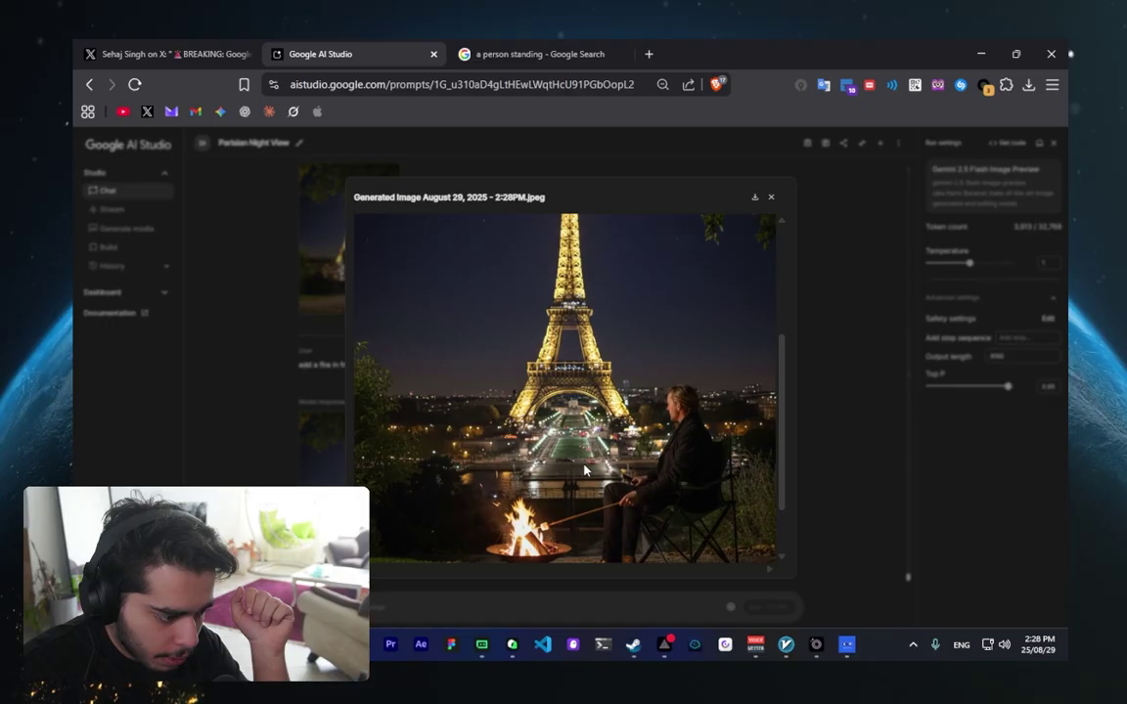
pyautogui.scroll(-5, 585, 471)
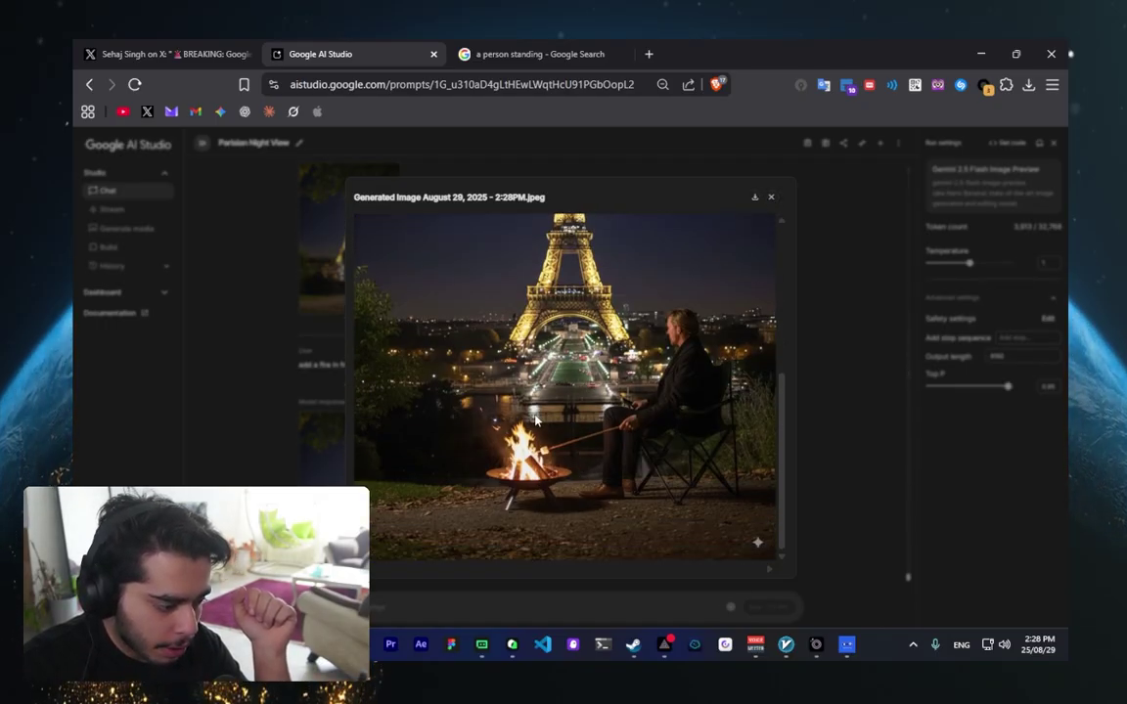
pyautogui.click(769, 196)
# - Compare the earlier standing-person Eiffel Tower image with the campfire version by enlarging each one in turn
pyautogui.scroll(2, 493, 423)
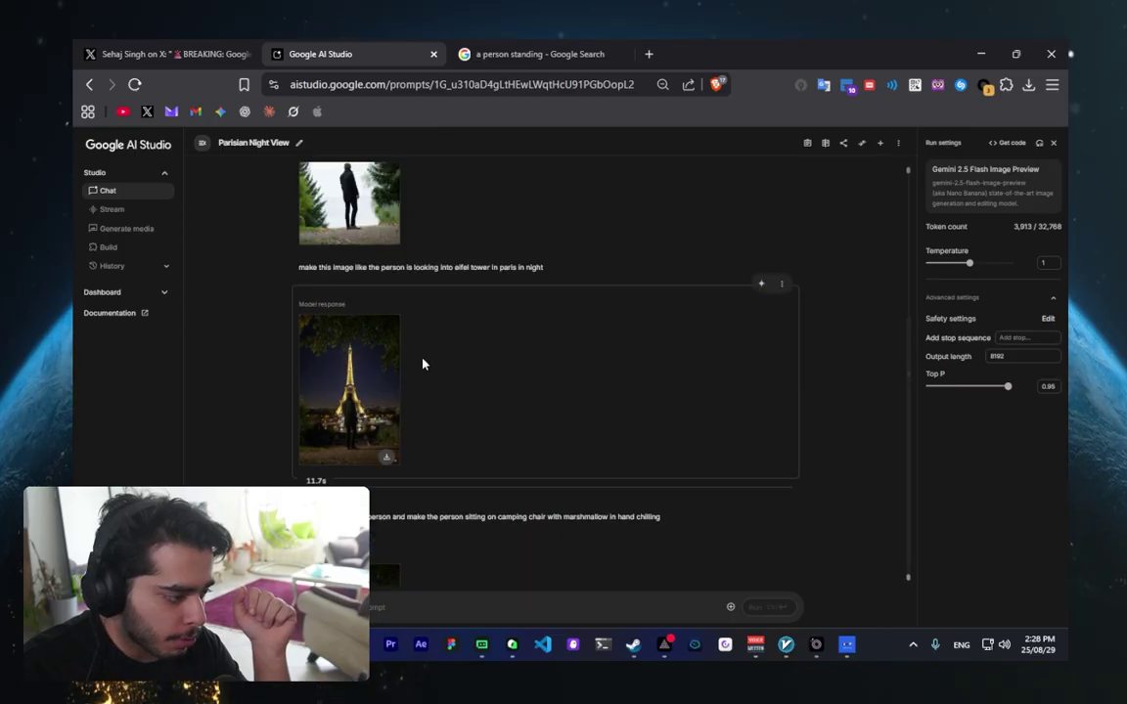
pyautogui.click(391, 342)
pyautogui.scroll(-5, 454, 428)
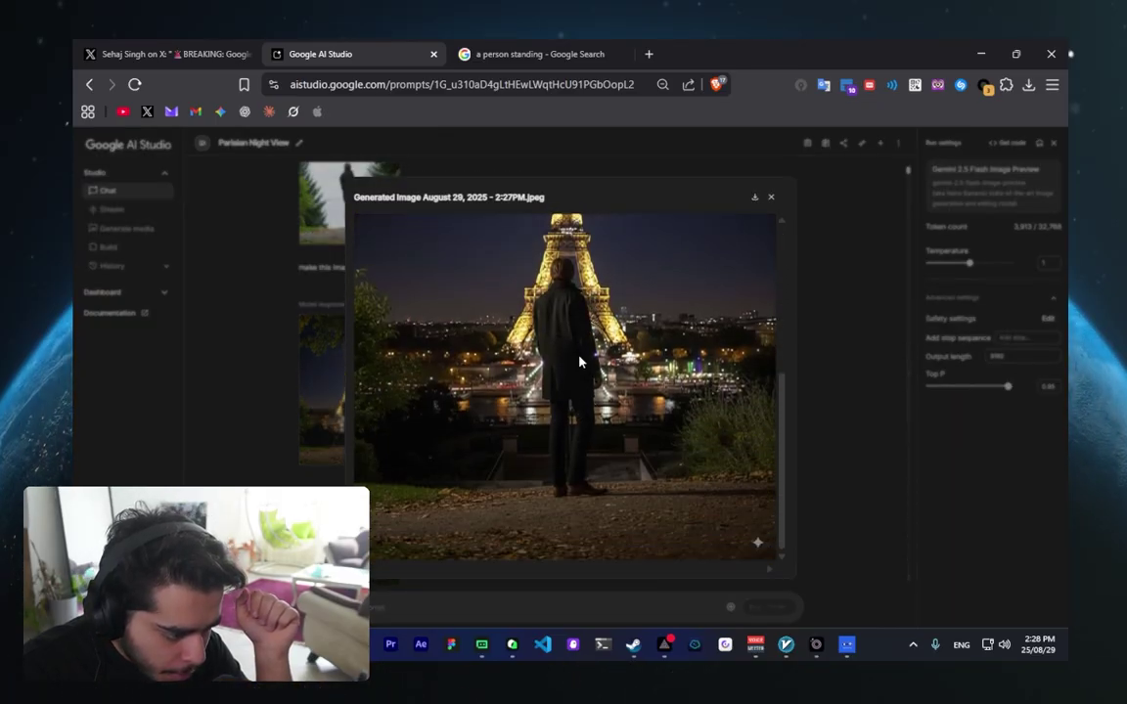
pyautogui.scroll(5, 528, 435)
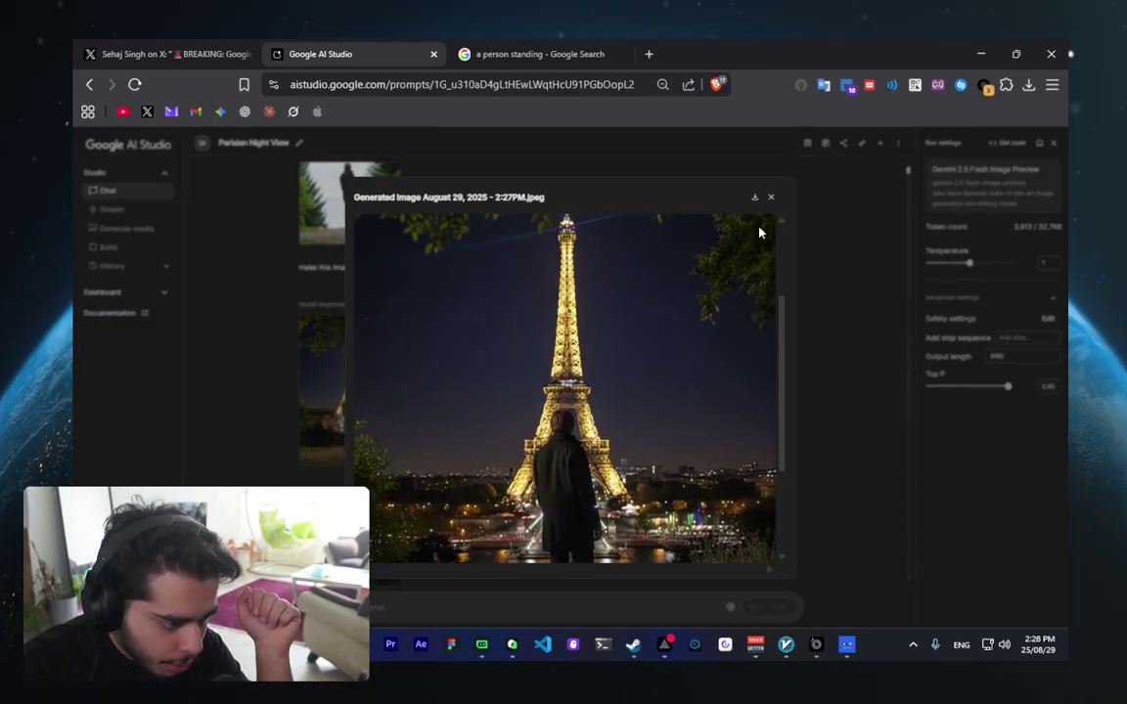
pyautogui.click(770, 198)
pyautogui.scroll(-2, 354, 477)
pyautogui.scroll(-5, 639, 435)
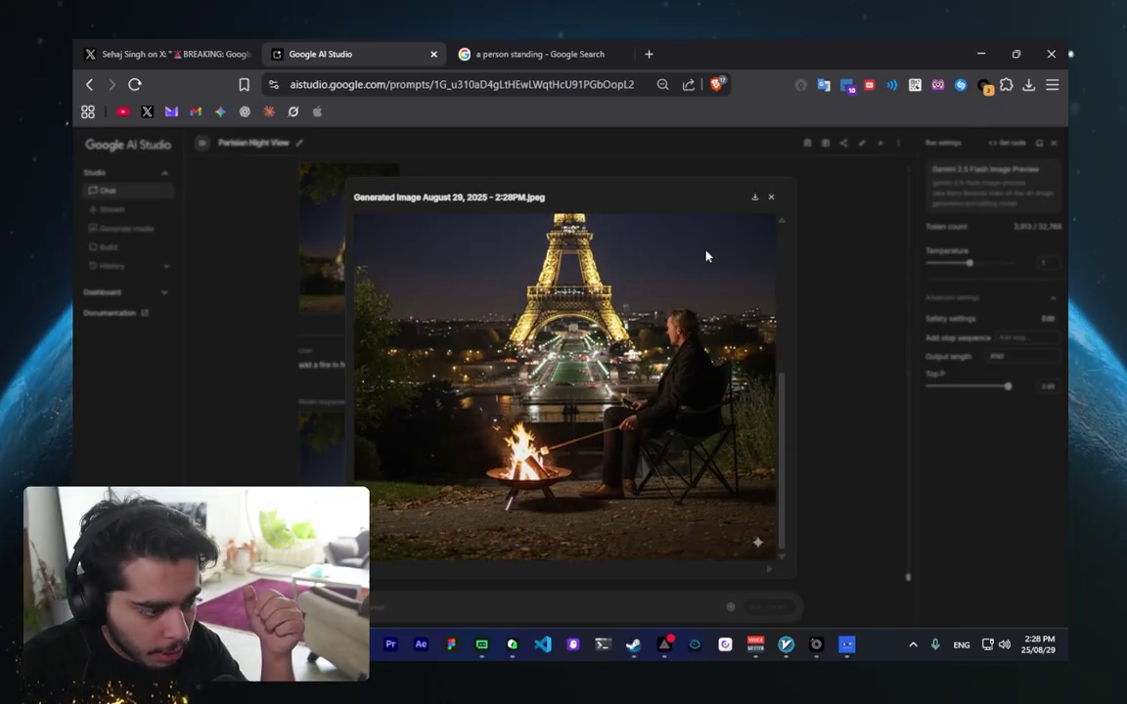
pyautogui.click(771, 197)
# - Review the chat from the source photo to the latest result, and highlight the aistudio.google.com part of the page address
pyautogui.scroll(3, 500, 326)
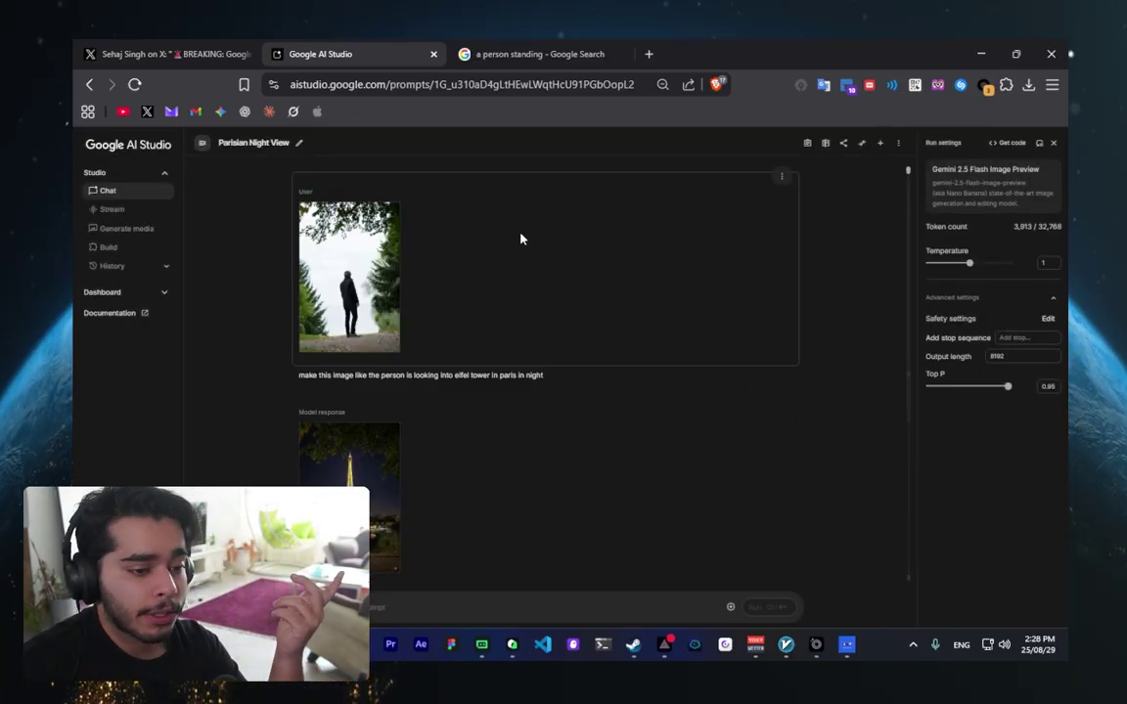
pyautogui.scroll(-1, 577, 220)
pyautogui.scroll(-4, 577, 219)
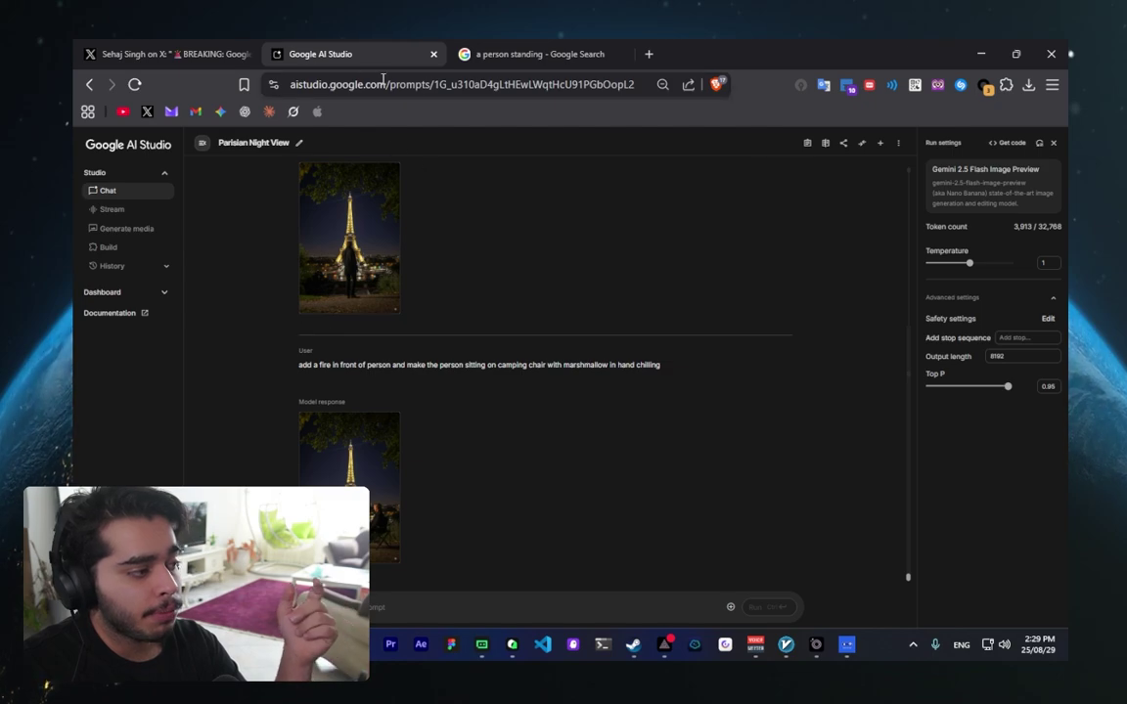
pyautogui.moveTo(290, 84); pyautogui.dragTo(424, 122)
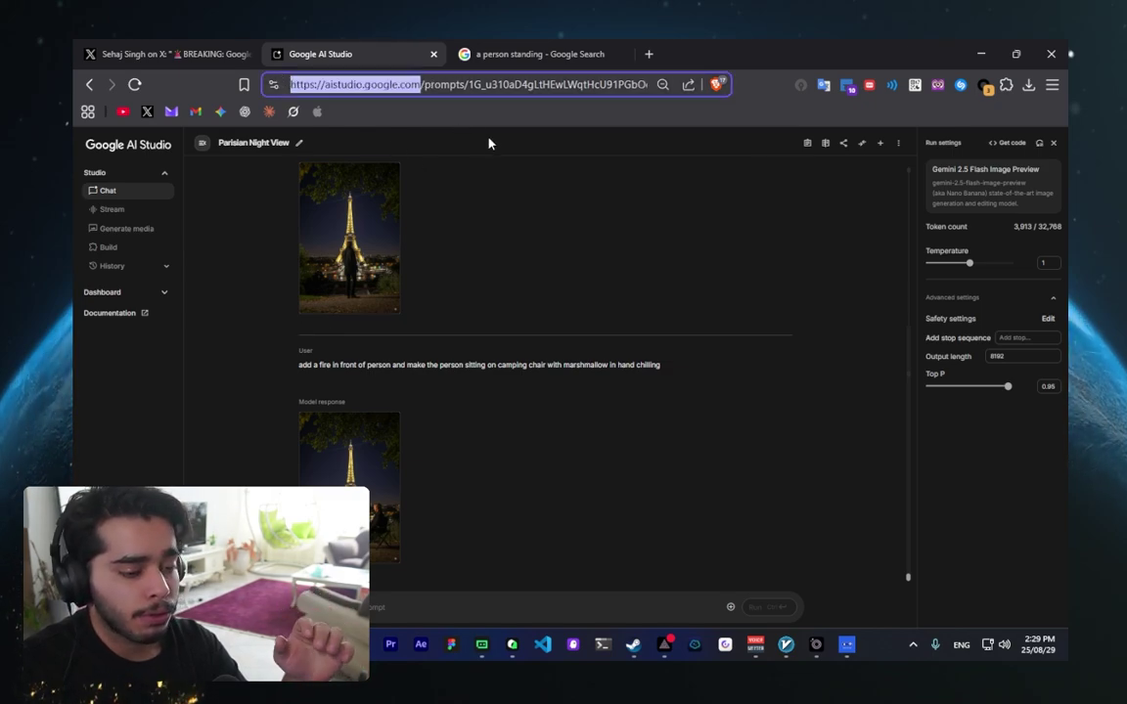
pyautogui.click(486, 84)
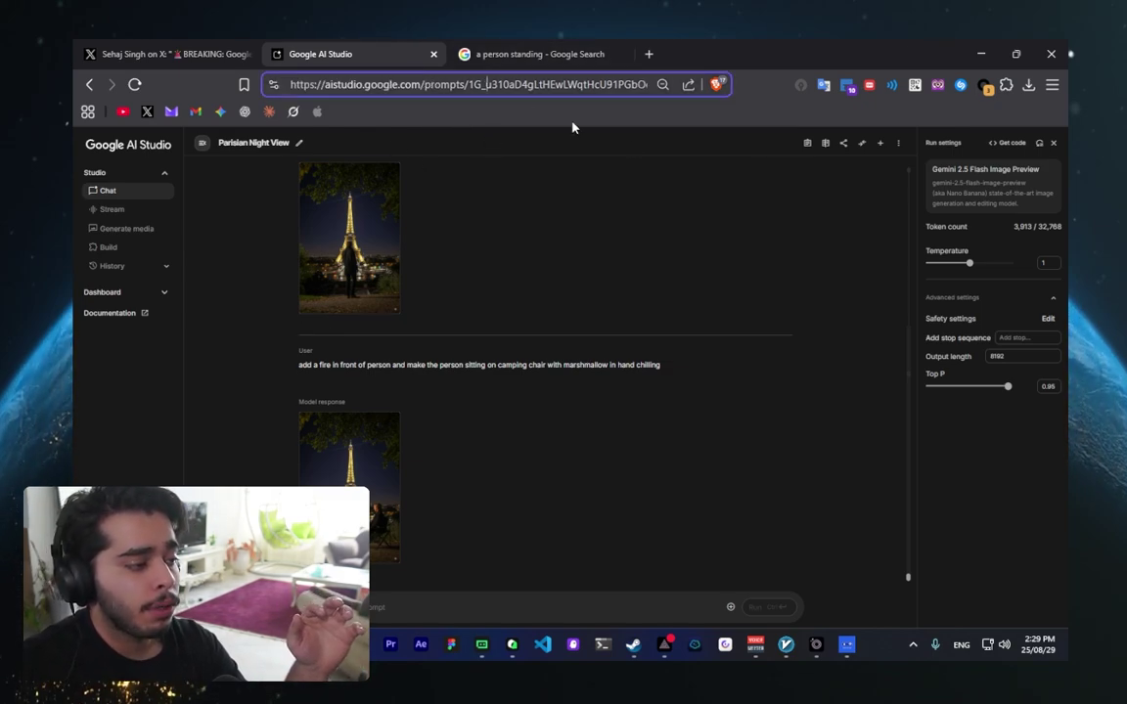
# - Look through the available models in the Featured, Images and Gemma categories, keeping the current model
pyautogui.click(1016, 203)
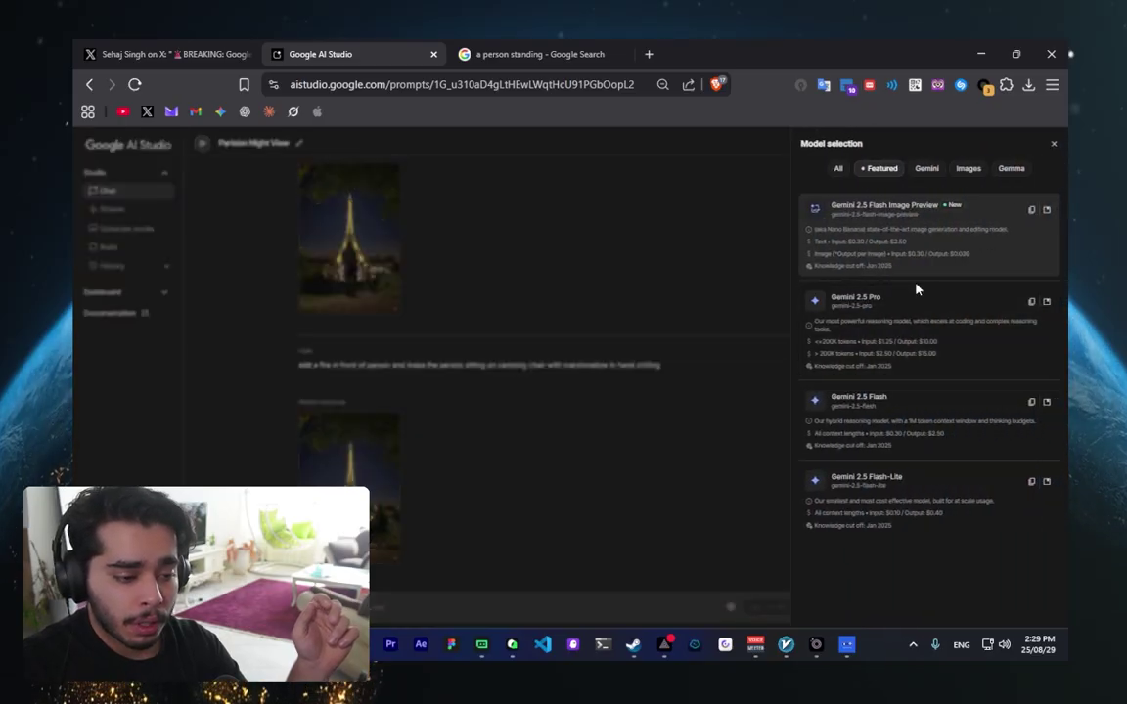
pyautogui.moveTo(888, 258)
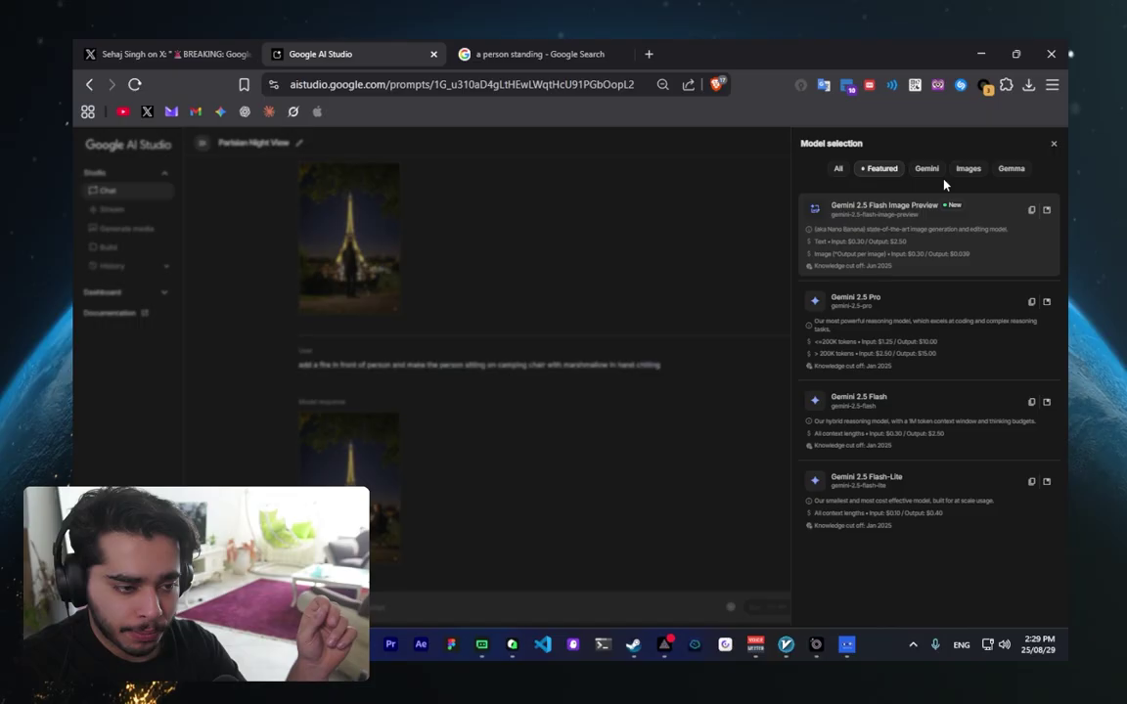
pyautogui.click(967, 169)
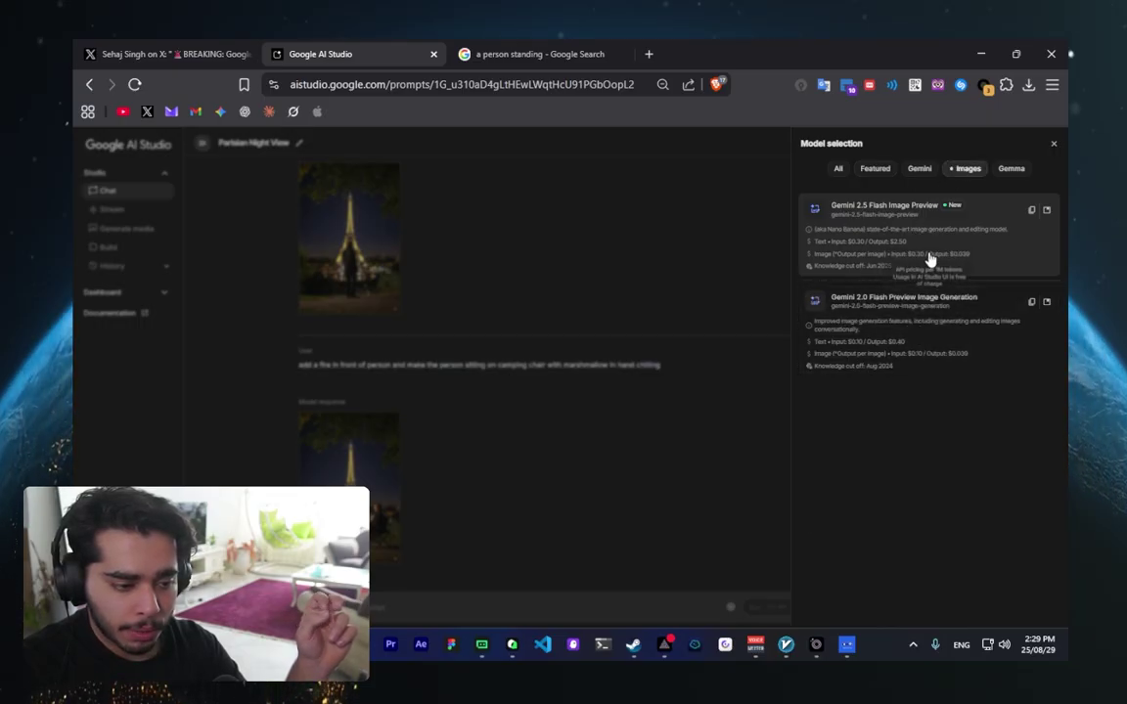
pyautogui.click(1011, 168)
pyautogui.click(1010, 168)
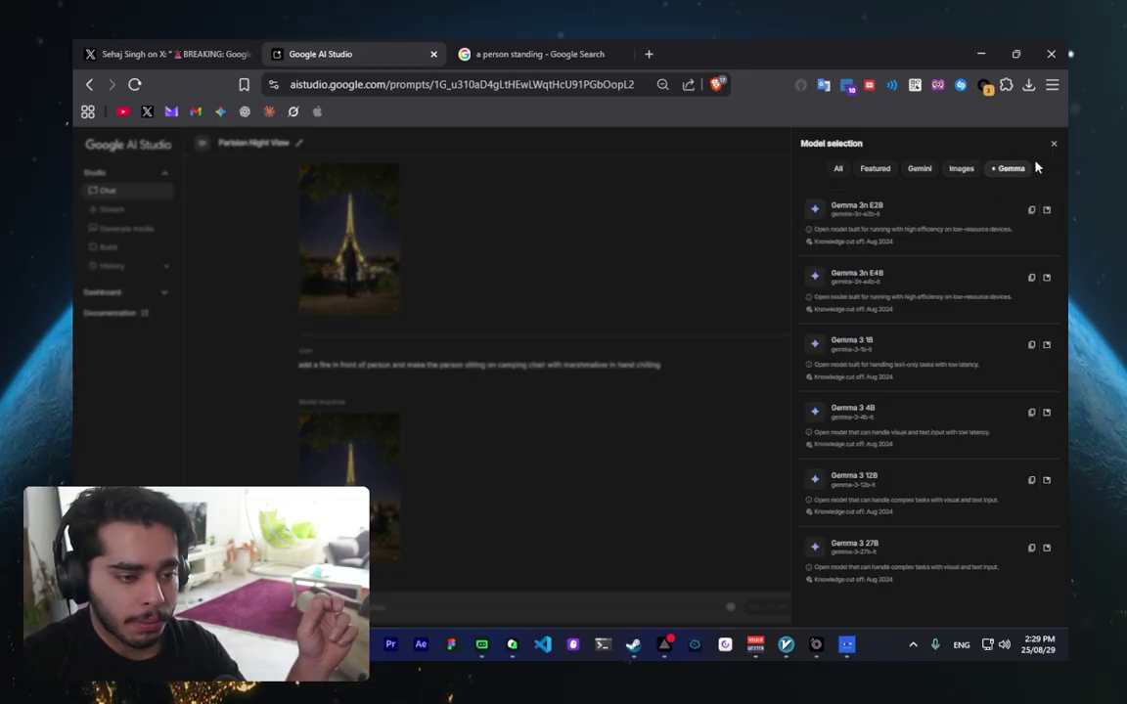
pyautogui.click(1052, 144)
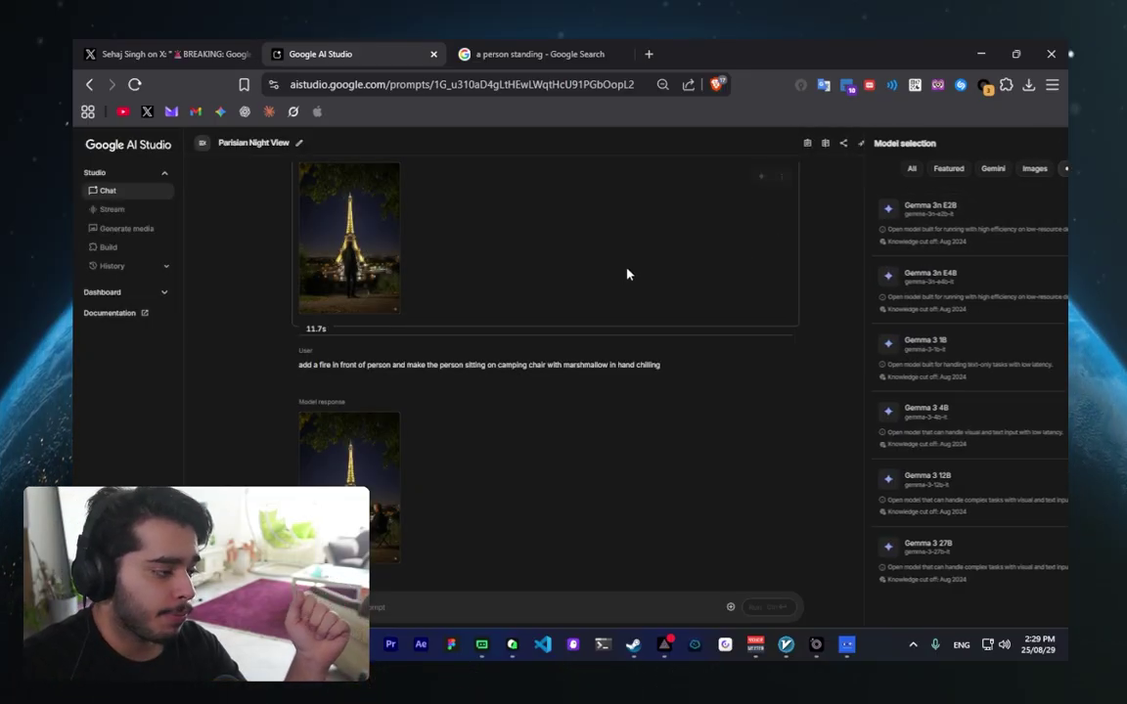